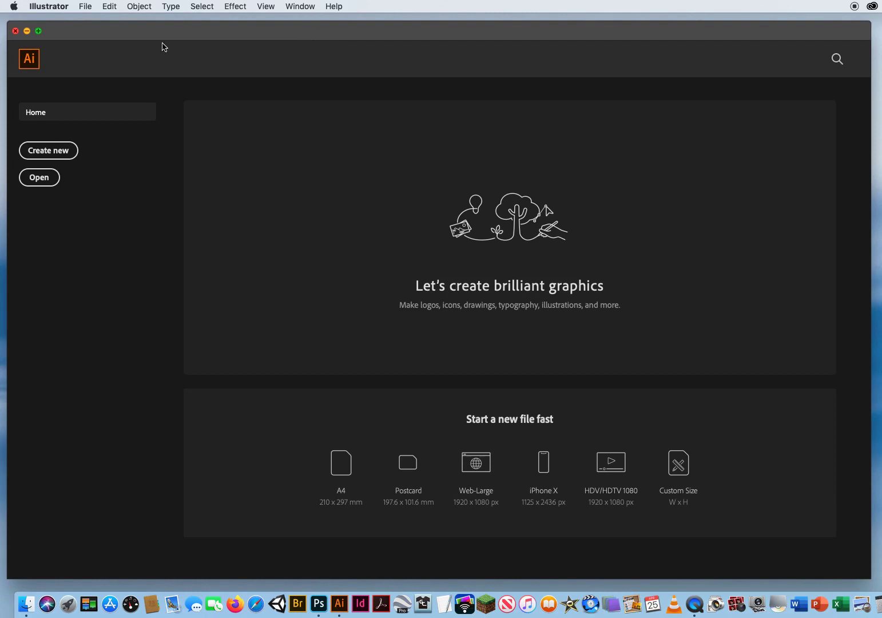
Open Envelope DMAD Poster.ai from the 8.1 Envelope DMAD Posters folder.
click(86, 7)
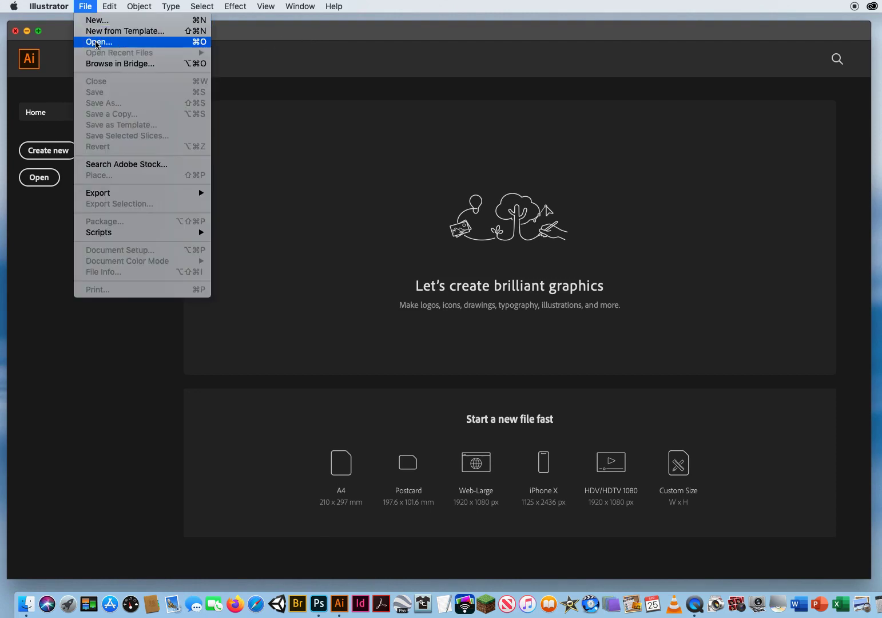
click(98, 43)
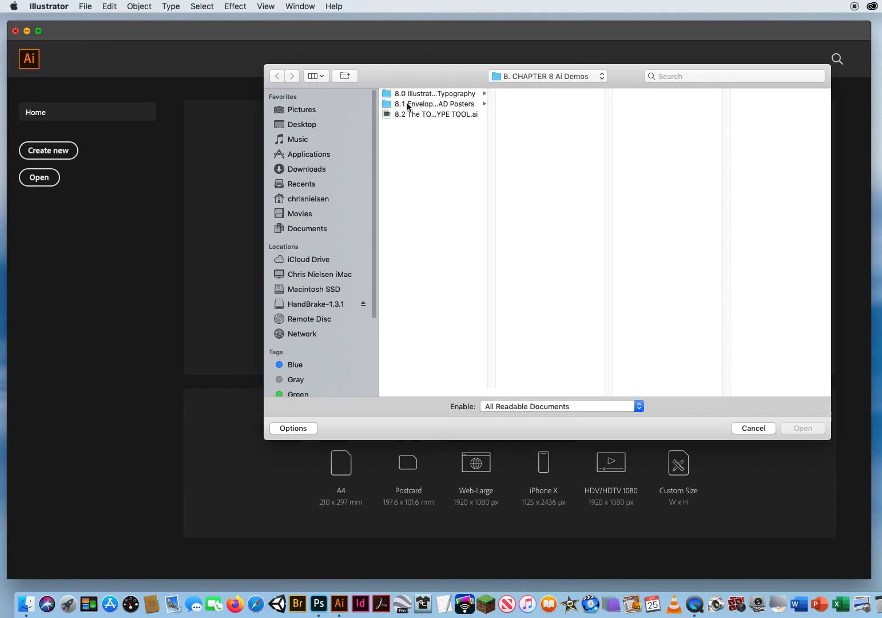
click(408, 106)
click(518, 93)
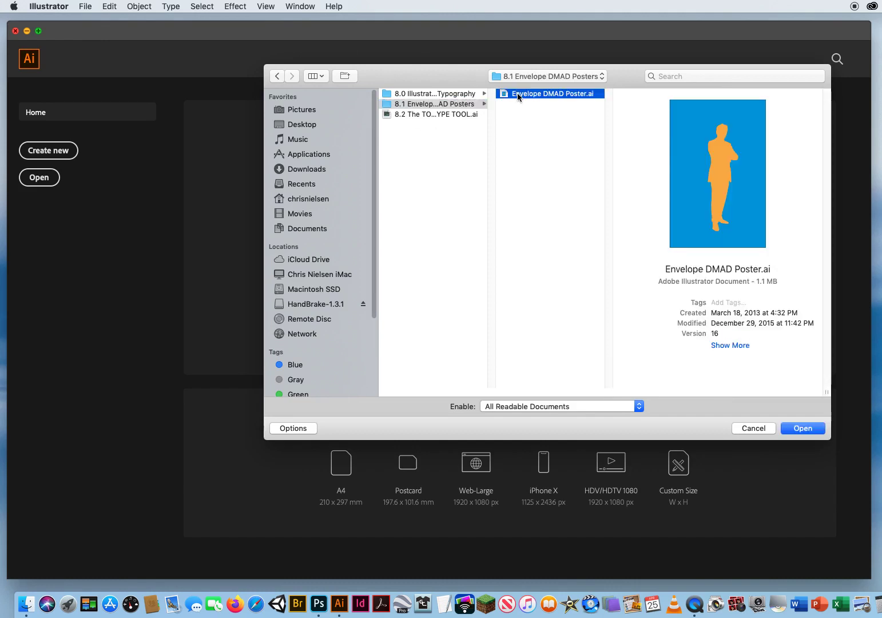
click(807, 429)
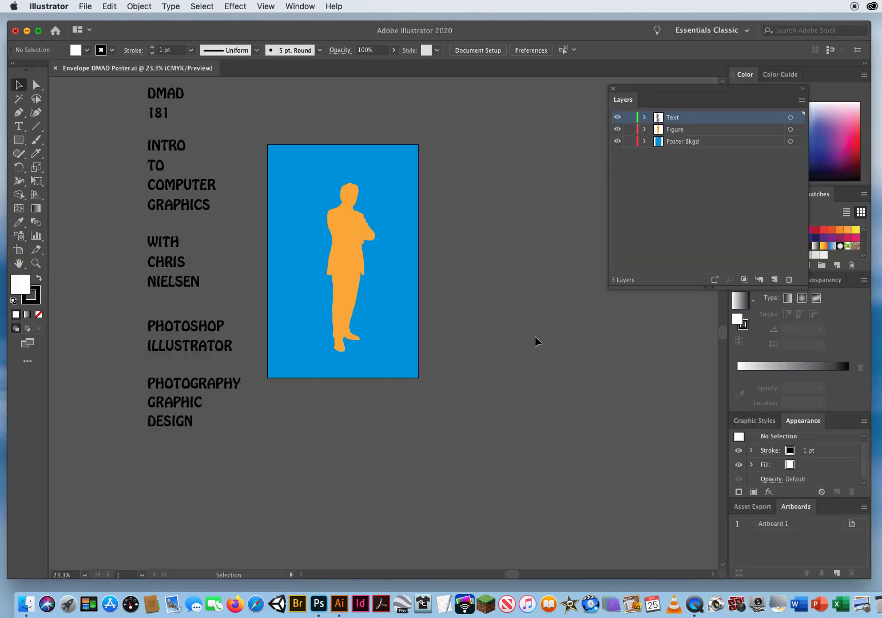
Fill the poster background with the figure's orange using the Eyedropper, and lock the Poster Bkgd layer.
drag(327, 307, 370, 348)
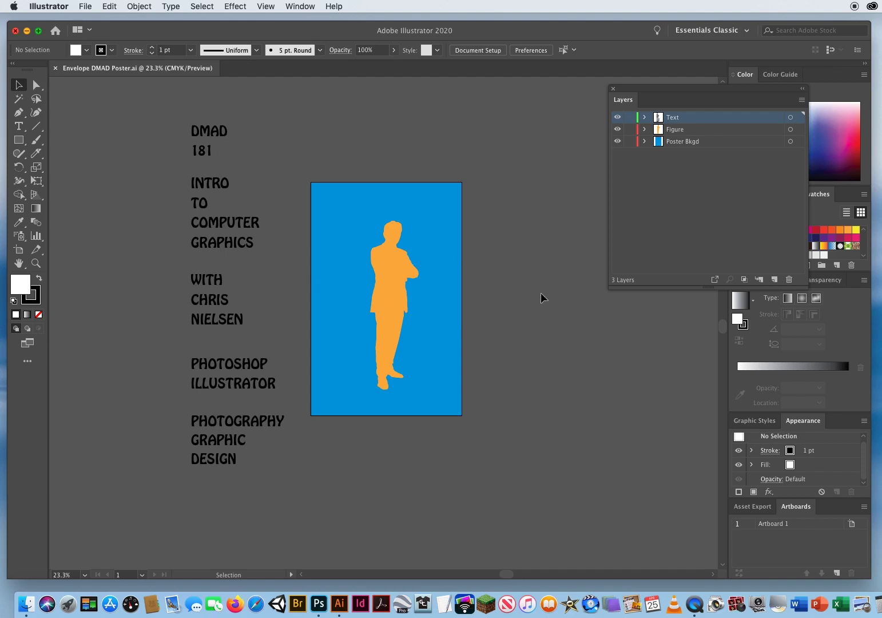
click(433, 285)
click(18, 223)
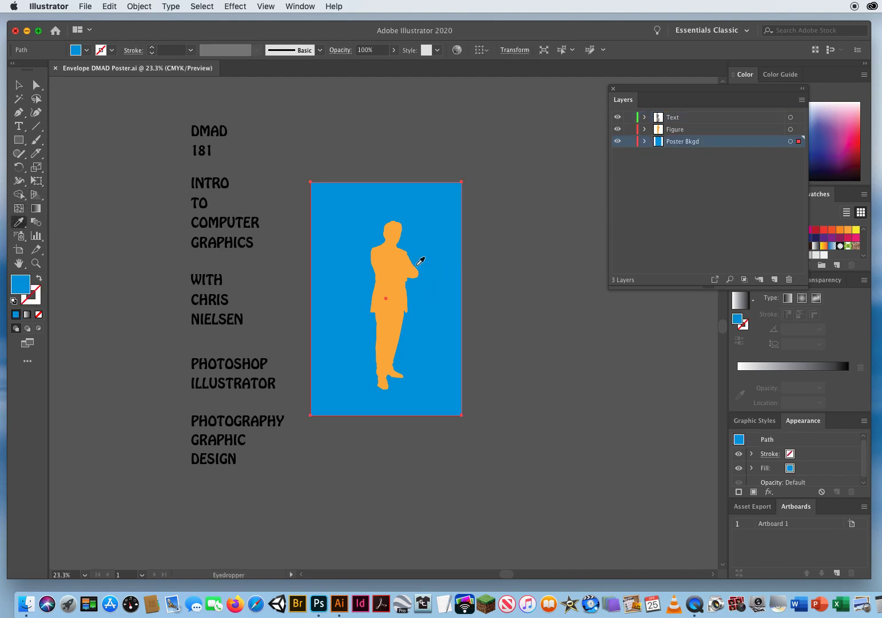
click(400, 255)
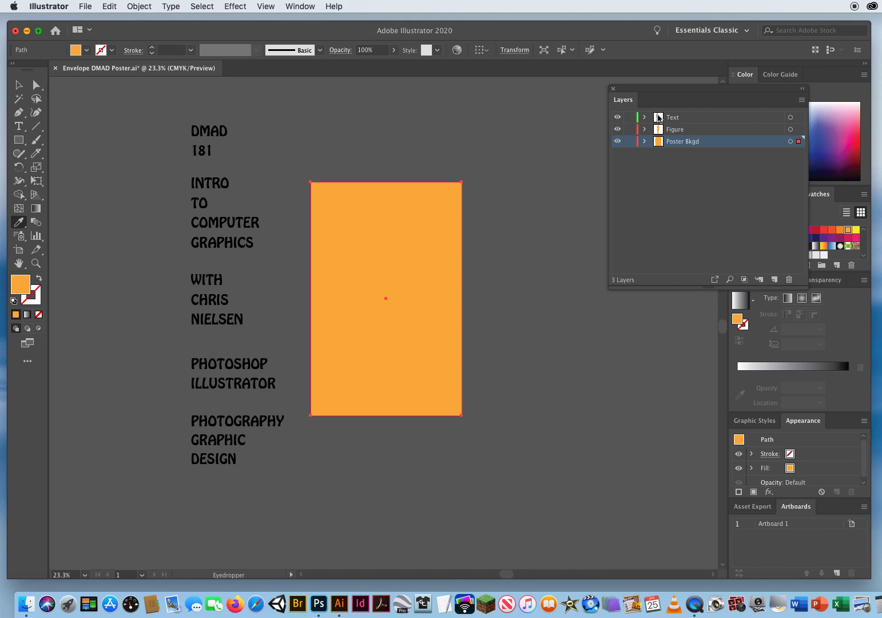
click(629, 142)
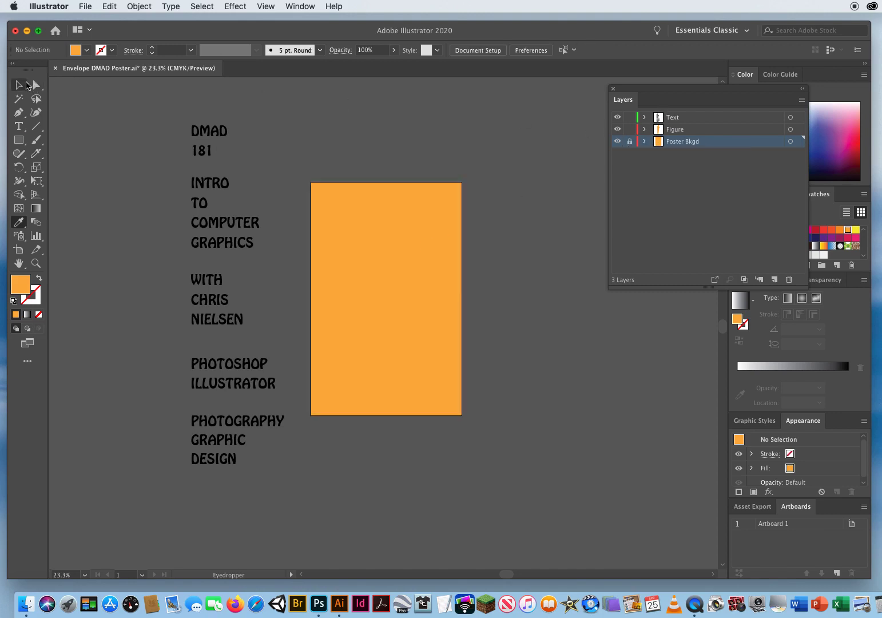
Recolor the standing man's silhouette on the Figure layer with a purple fill.
click(19, 84)
click(388, 293)
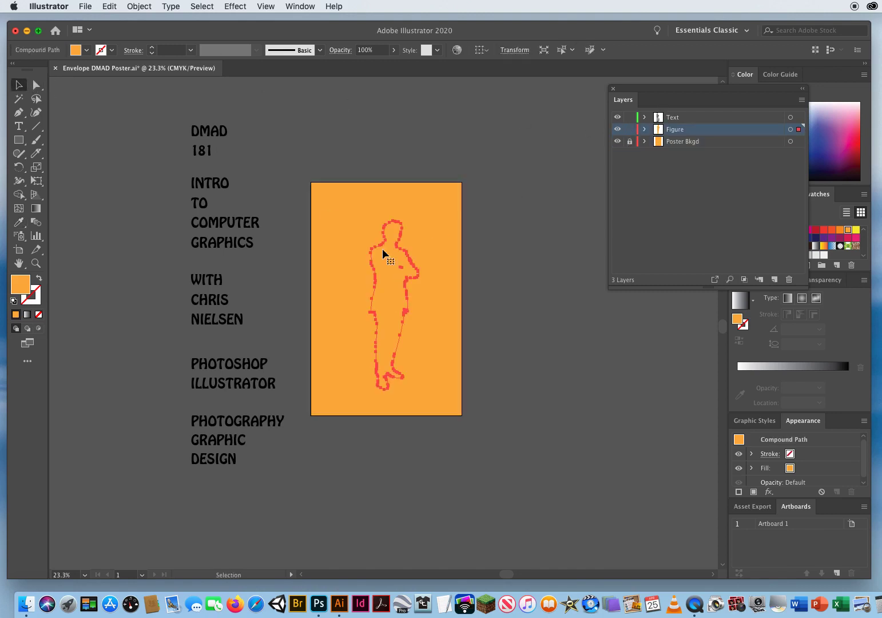
drag(677, 87, 572, 95)
drag(846, 131, 841, 144)
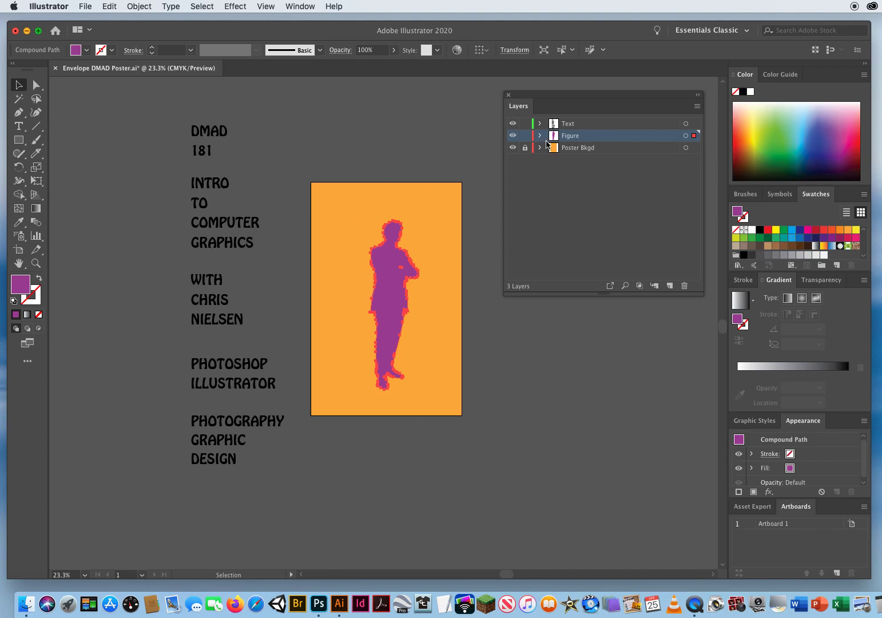
drag(549, 95, 568, 90)
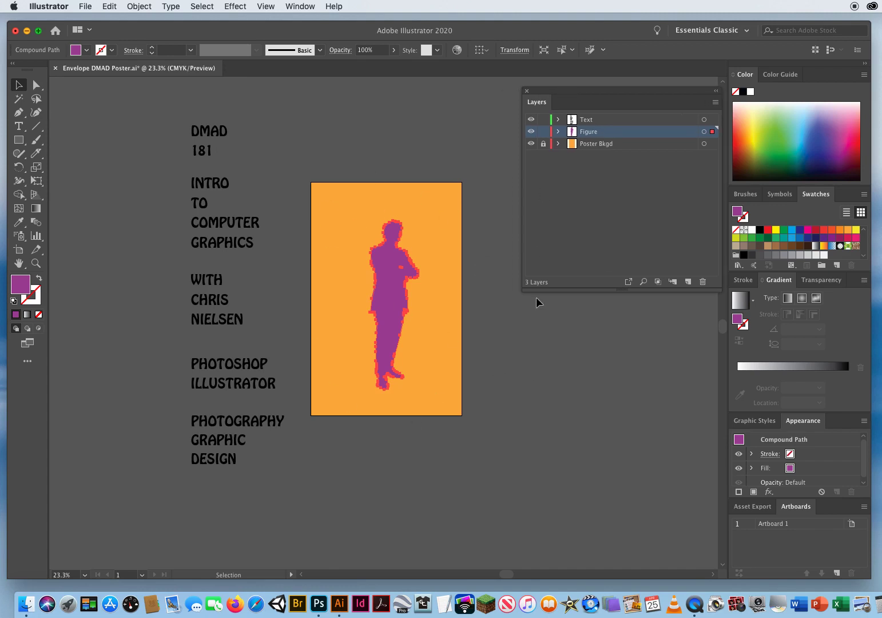
Enlarge the purple figure with Free Transform and place it in the poster's lower-left corner, overlapping the left and bottom edges.
drag(391, 293, 337, 371)
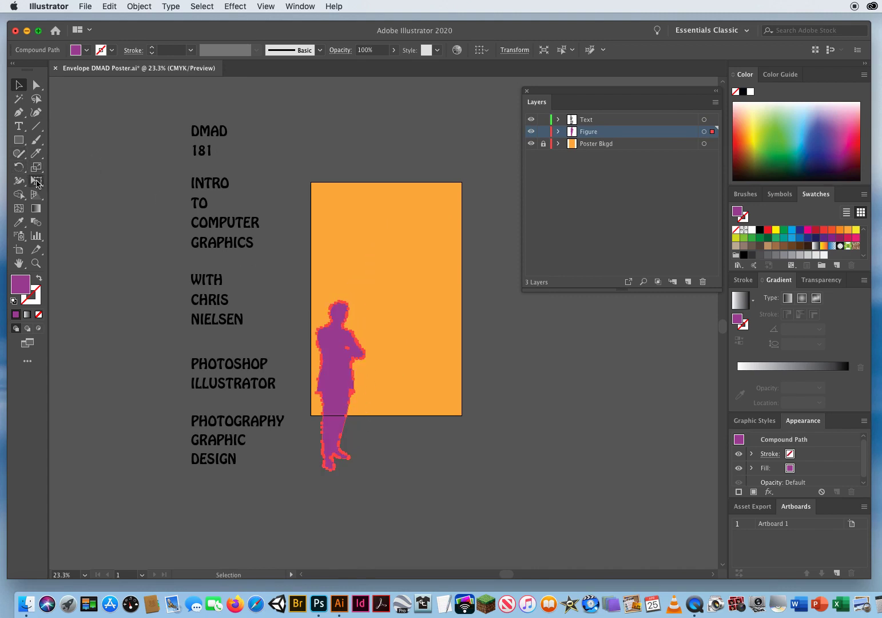
click(37, 182)
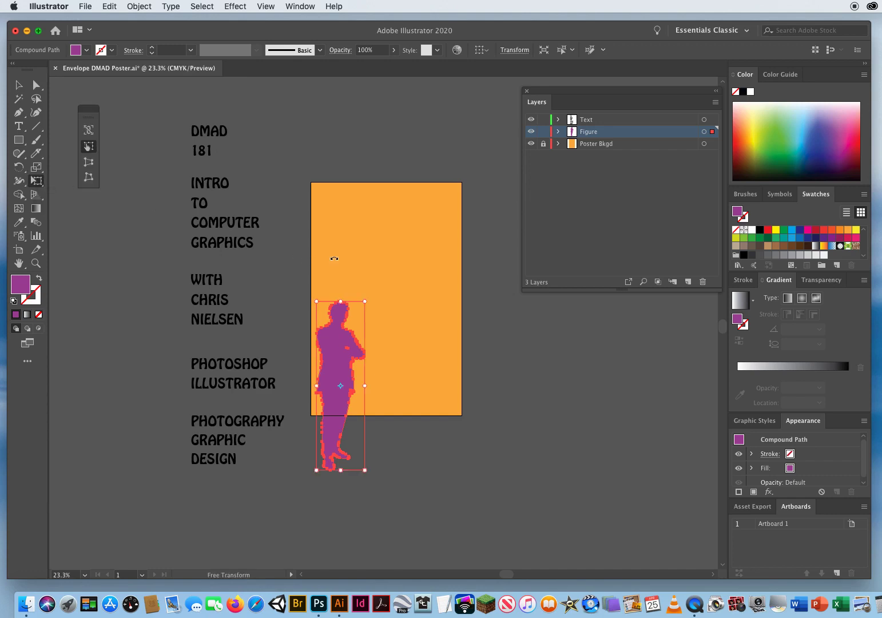
drag(366, 302, 407, 248)
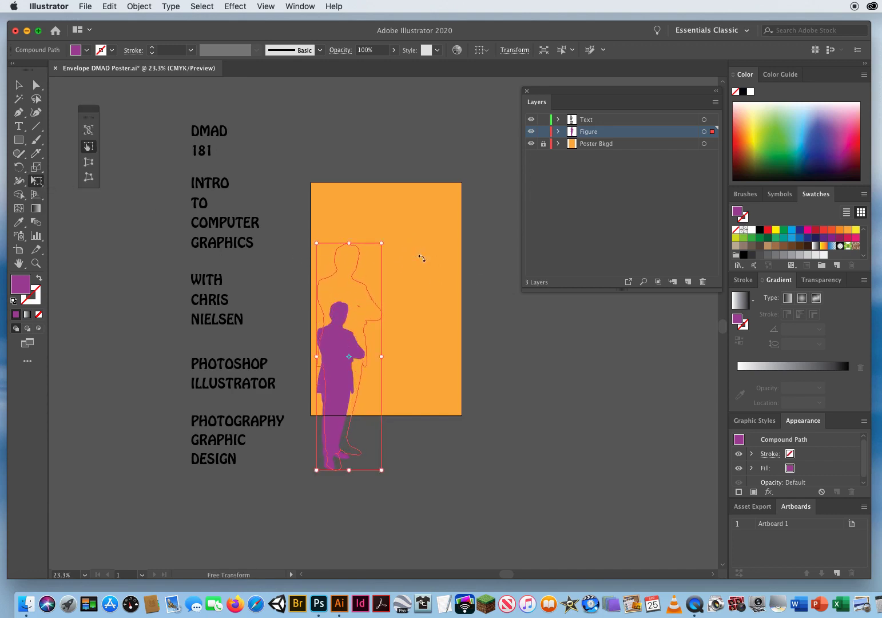
click(25, 85)
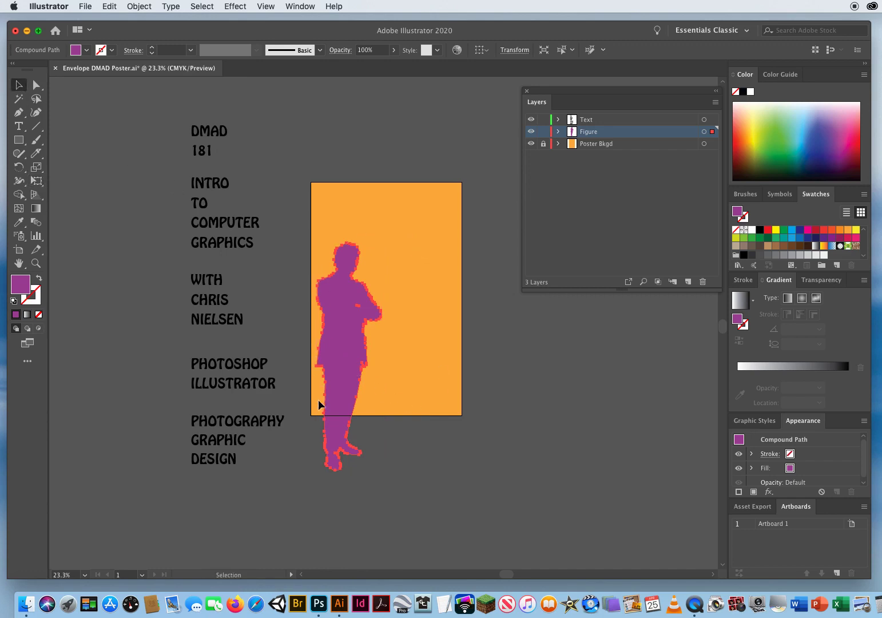
drag(346, 325, 327, 333)
click(543, 347)
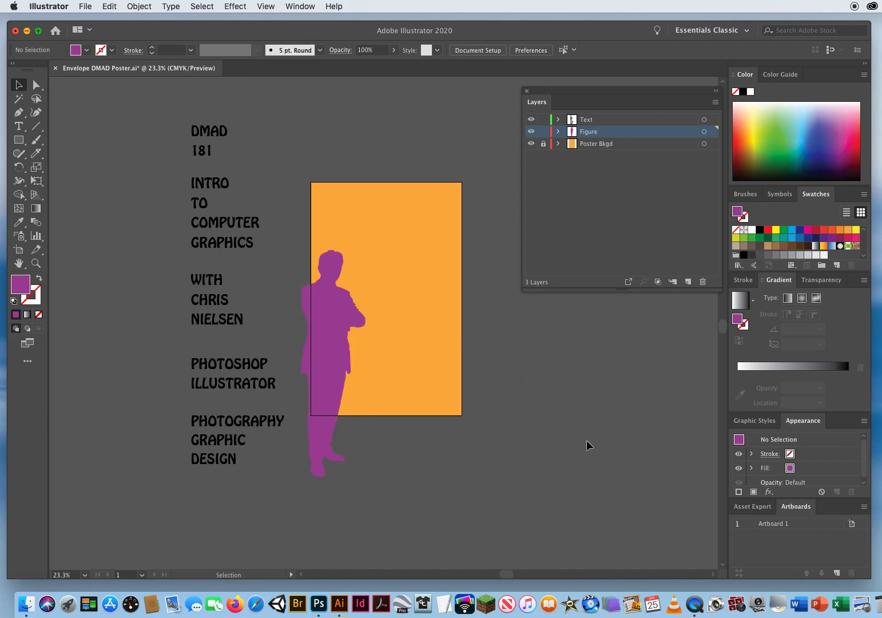
Lock the Figure layer and make the Text layer active for working on the poster's type.
click(544, 132)
click(606, 122)
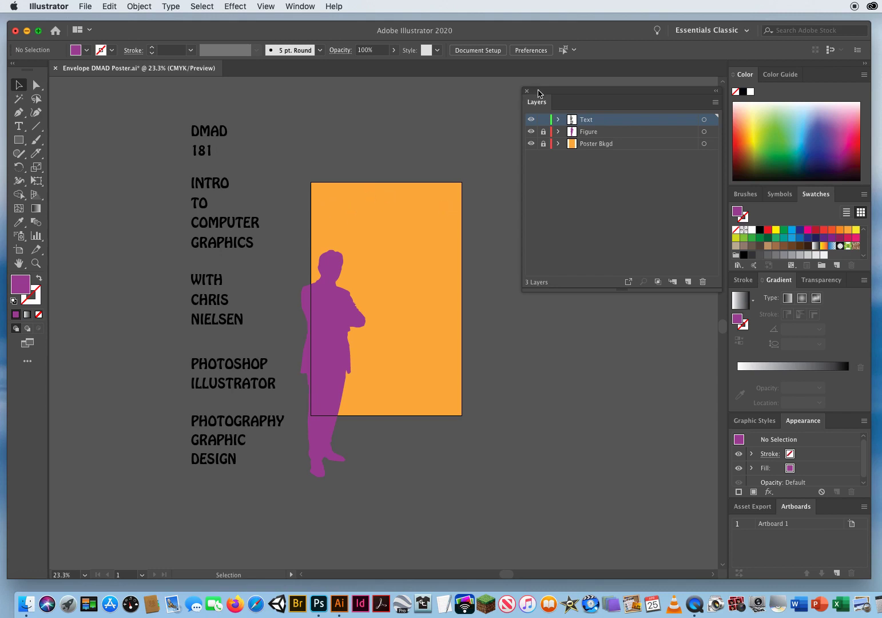
drag(538, 92, 544, 91)
click(35, 263)
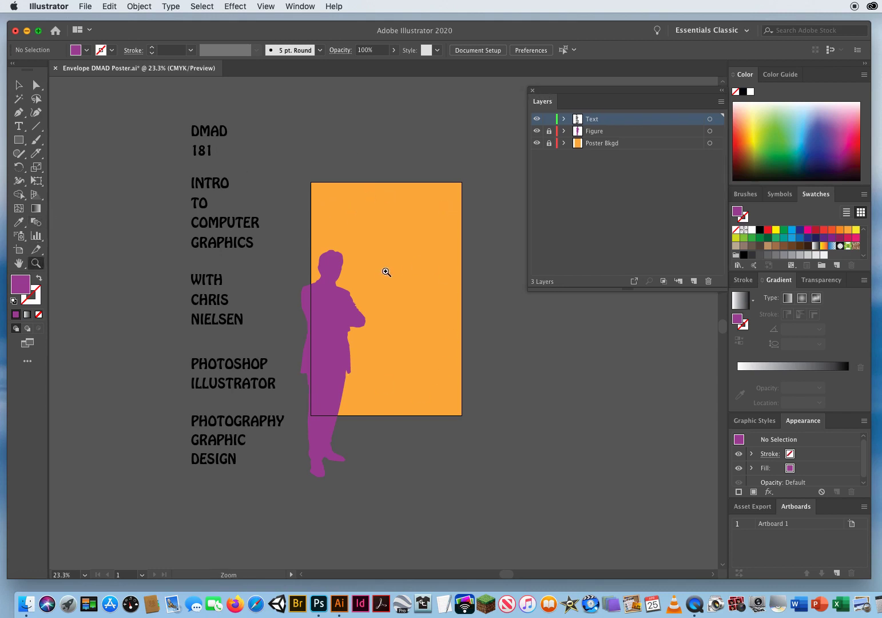
click(384, 272)
click(404, 298)
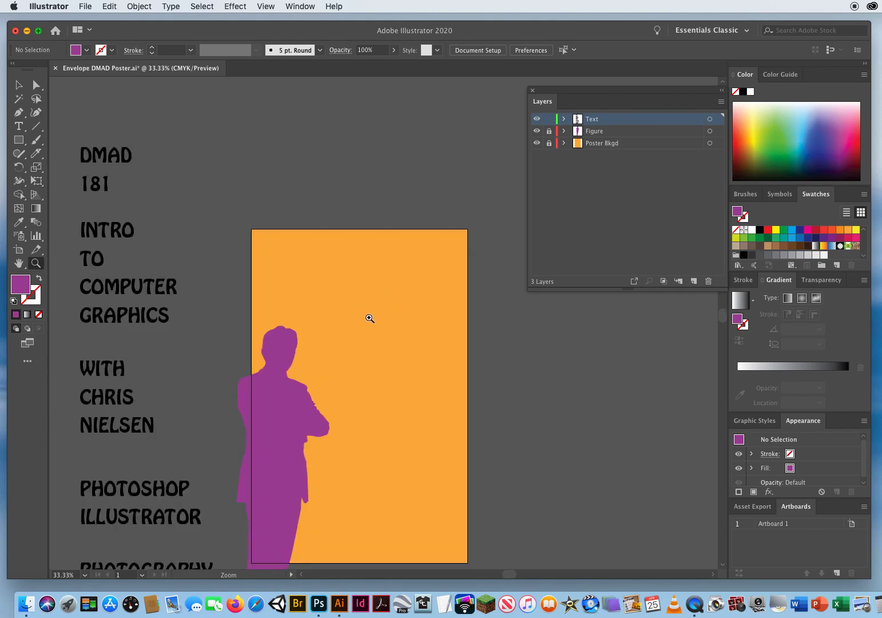
drag(359, 320, 430, 285)
drag(572, 93, 682, 98)
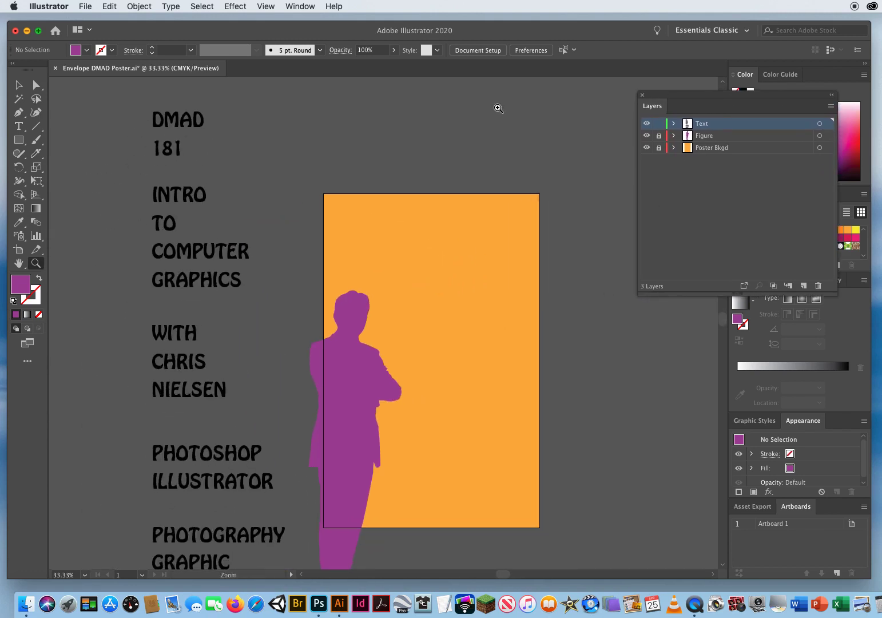
click(16, 86)
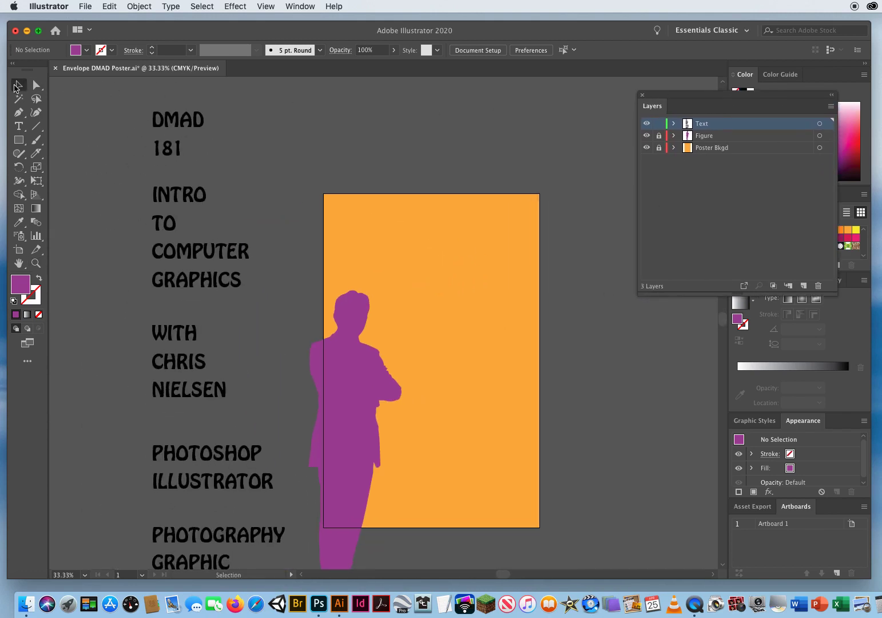
Examine how the DMAD 181 and INTRO TO COMPUTER GRAPHICS texts are split into objects by selecting their lines together and individually.
click(173, 124)
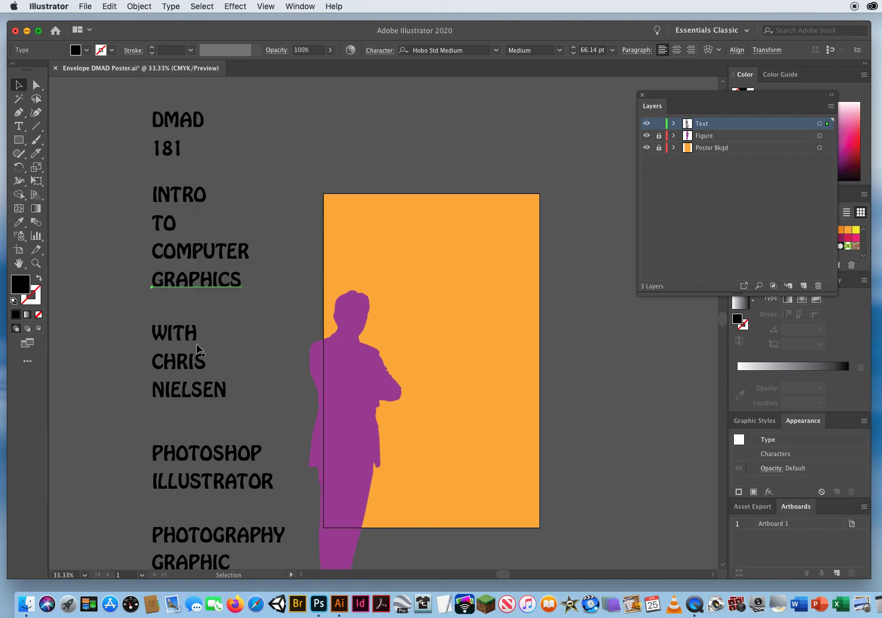
click(238, 319)
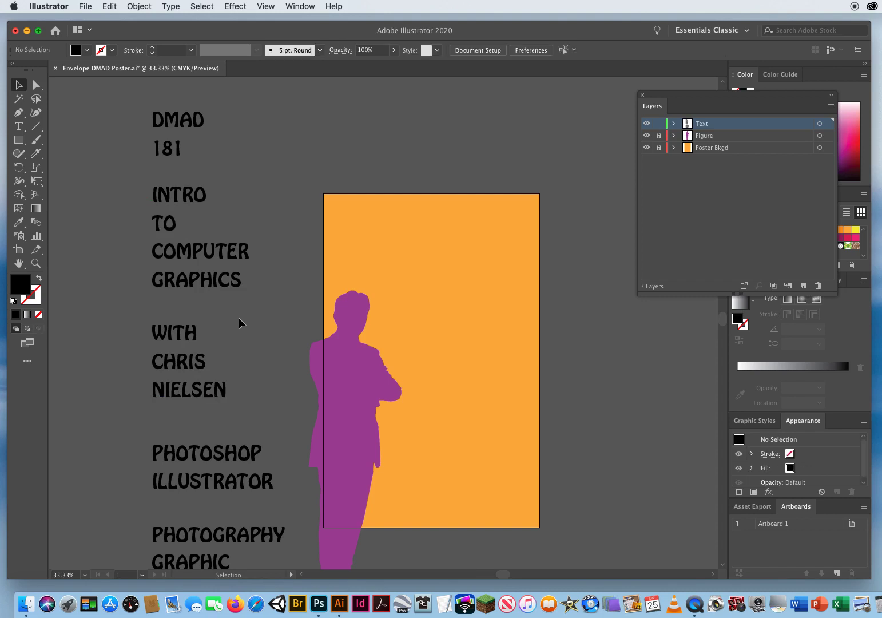
drag(274, 182, 140, 293)
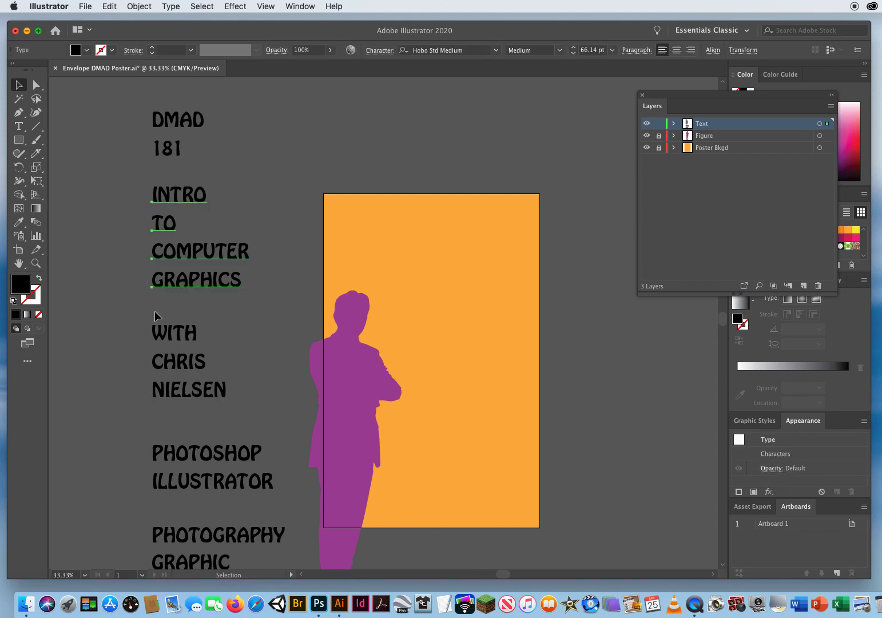
click(268, 180)
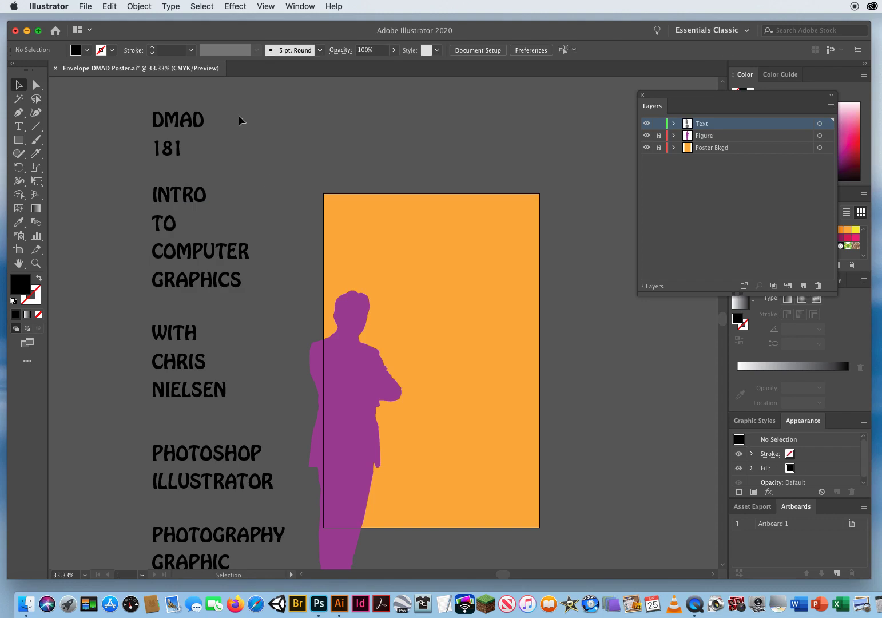
drag(238, 115, 122, 159)
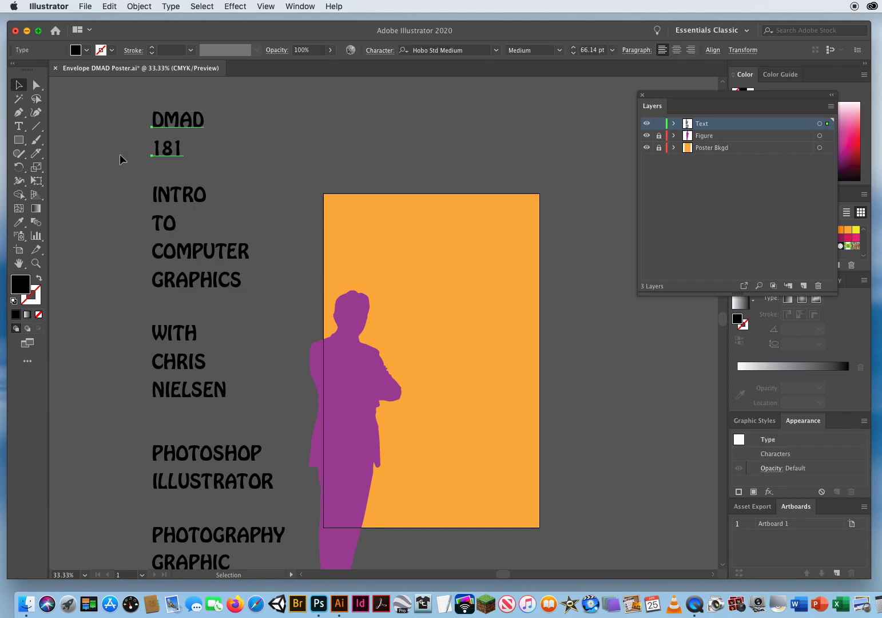
click(119, 154)
click(149, 142)
click(90, 175)
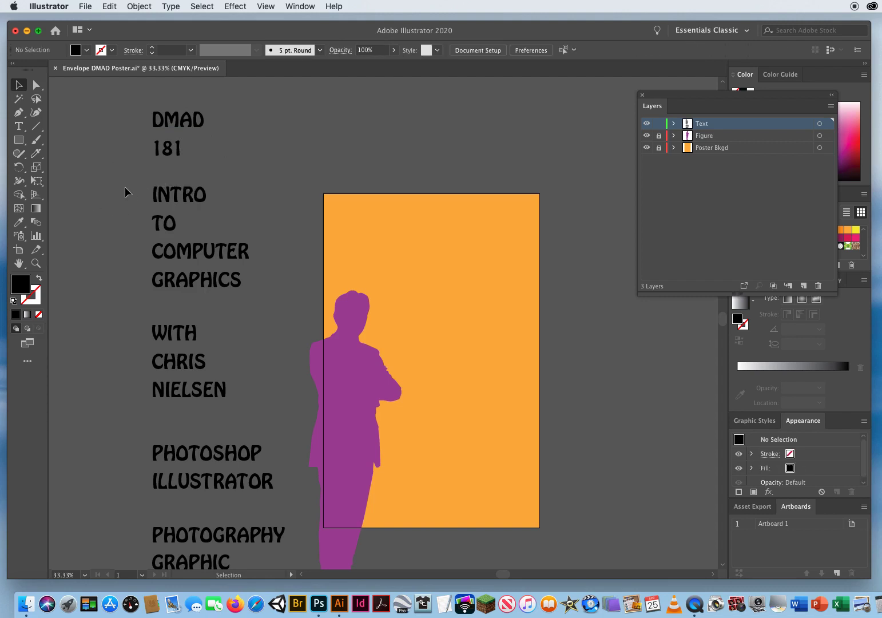
click(153, 198)
drag(207, 225, 208, 226)
drag(85, 246, 183, 261)
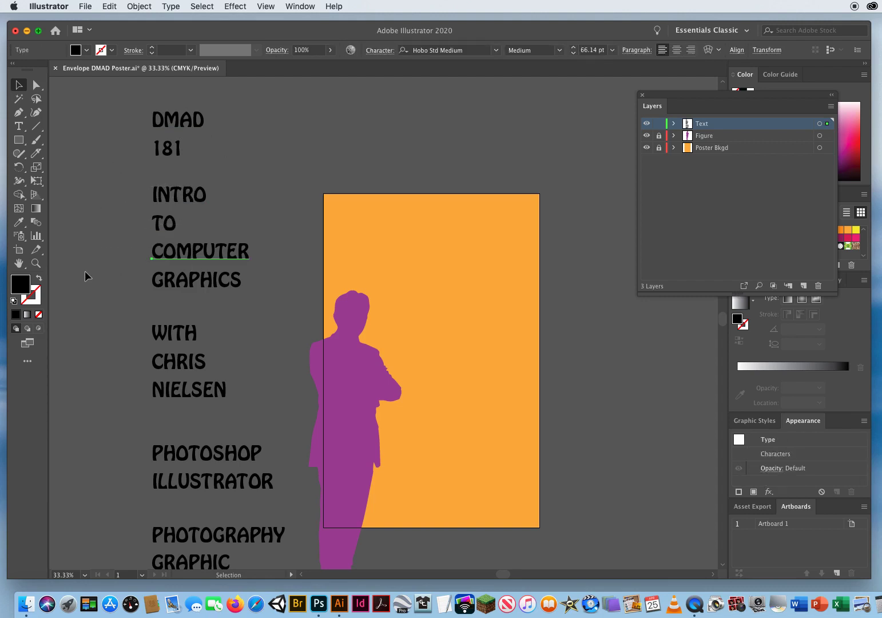
drag(85, 272, 189, 280)
click(341, 147)
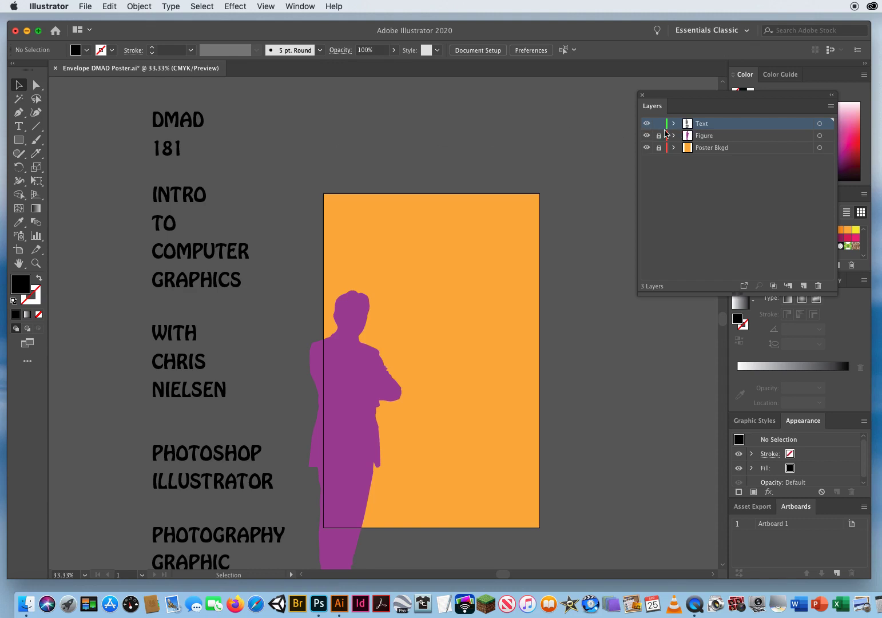
Set up the Pen tool with no fill and the default black 1 pt stroke.
key(d)
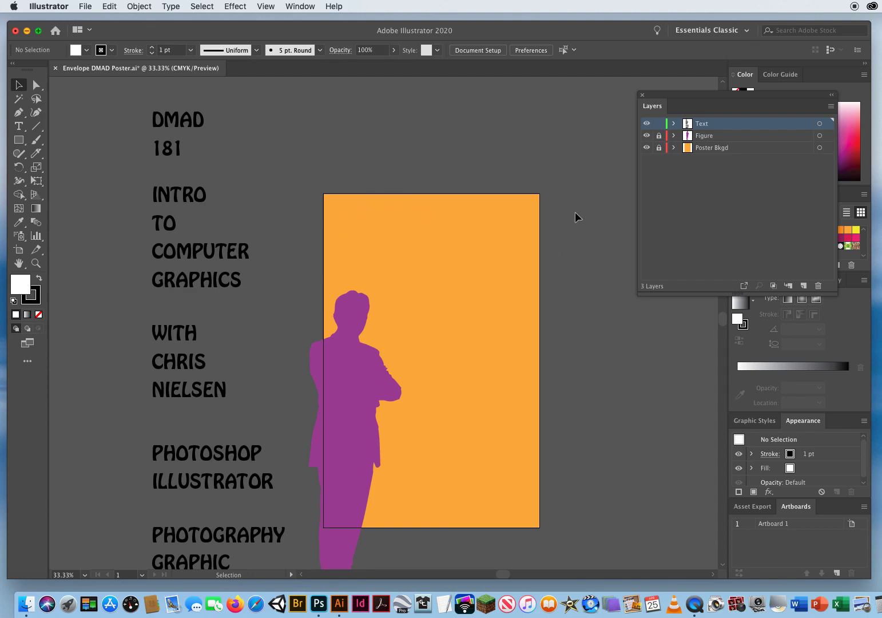
click(19, 112)
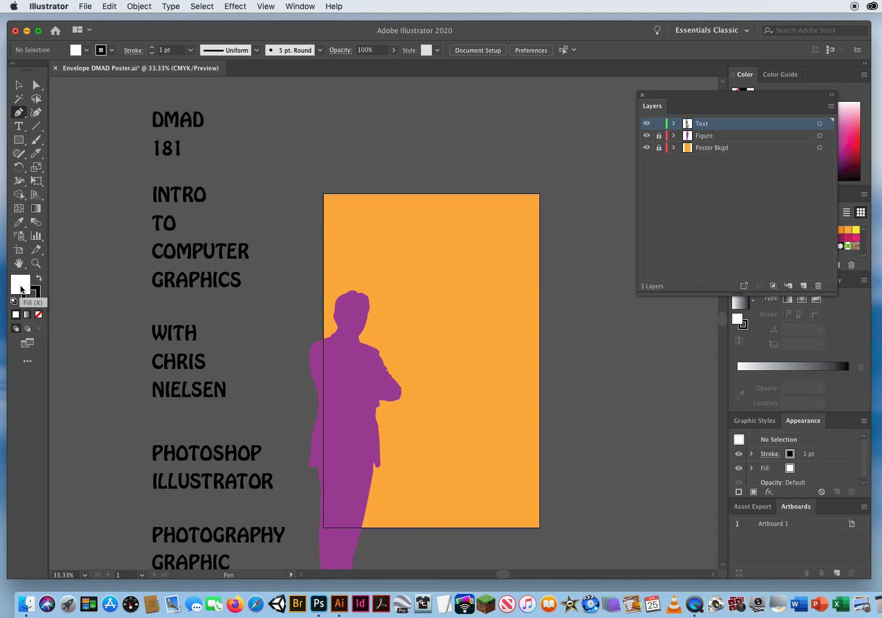
key(slash)
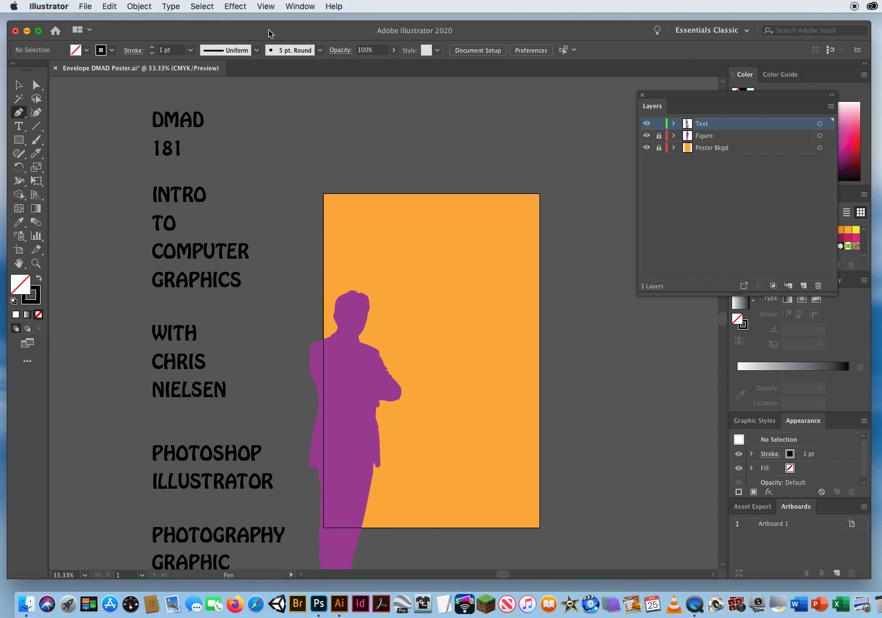
click(265, 7)
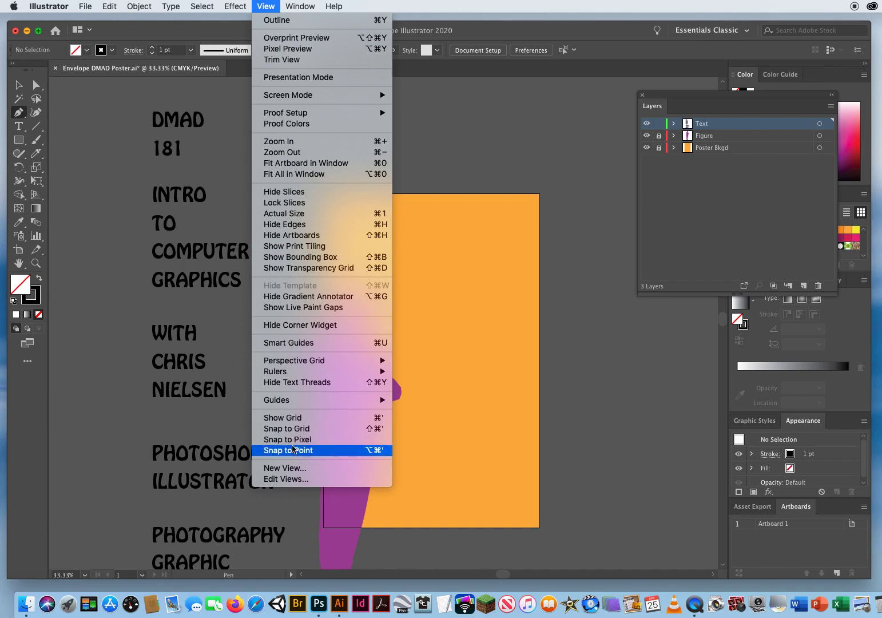
click(438, 33)
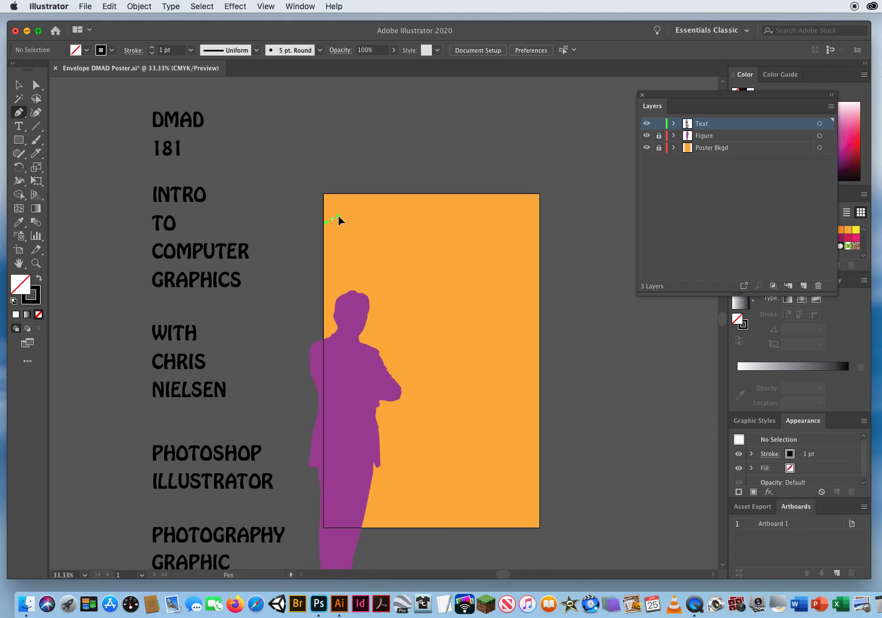
drag(338, 215, 365, 222)
key(Escape)
Change the Text layer's selection colour to Medium Blue in its layer options.
double_click(737, 128)
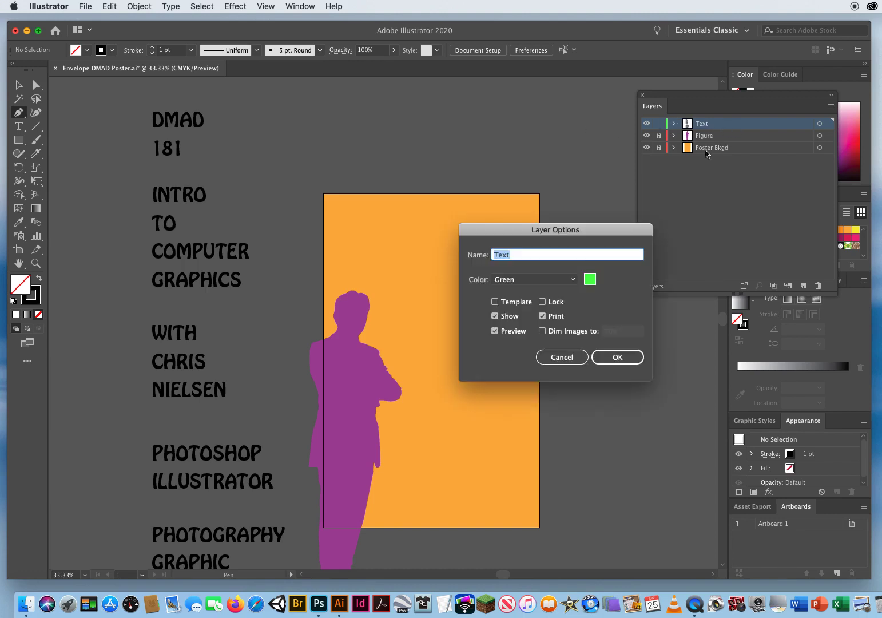
click(552, 280)
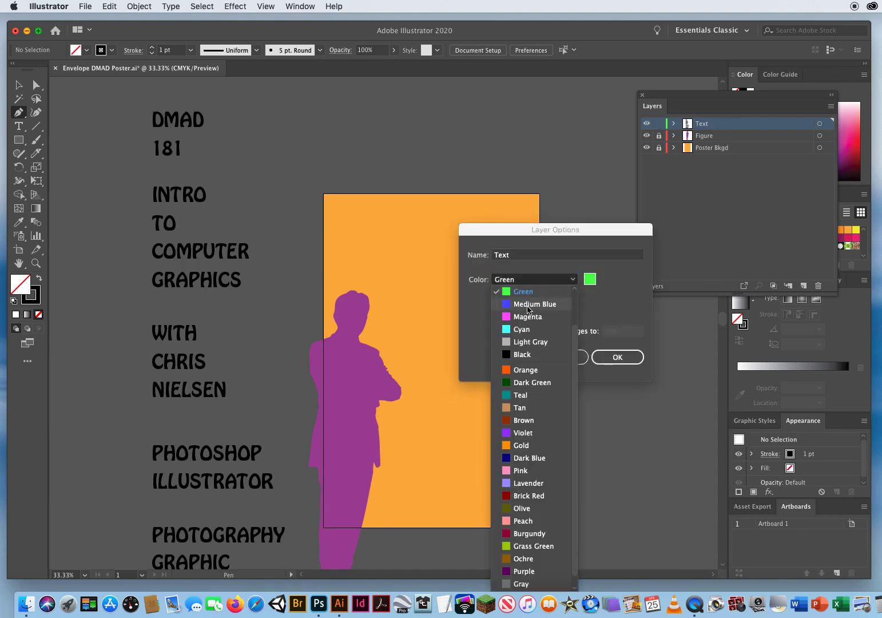
click(538, 304)
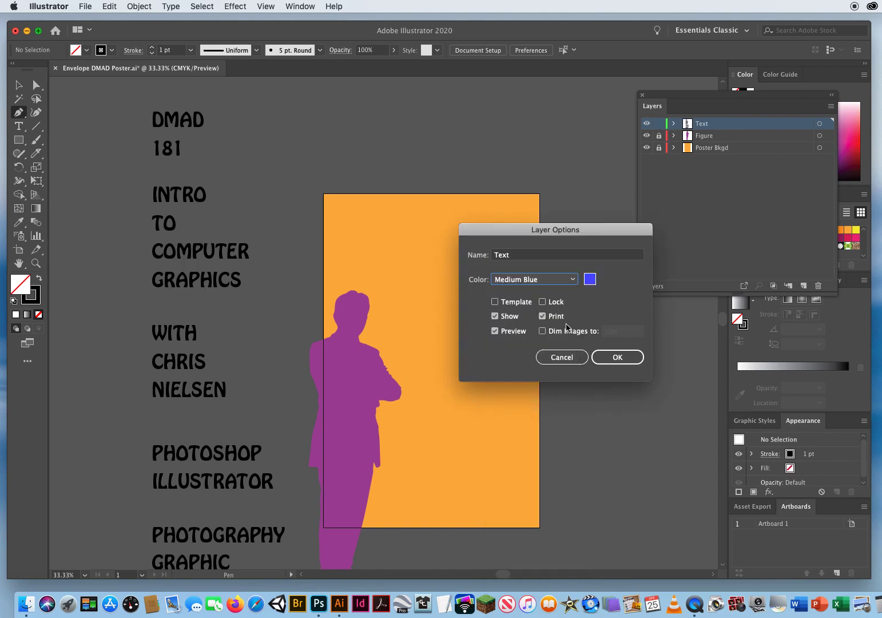
click(617, 357)
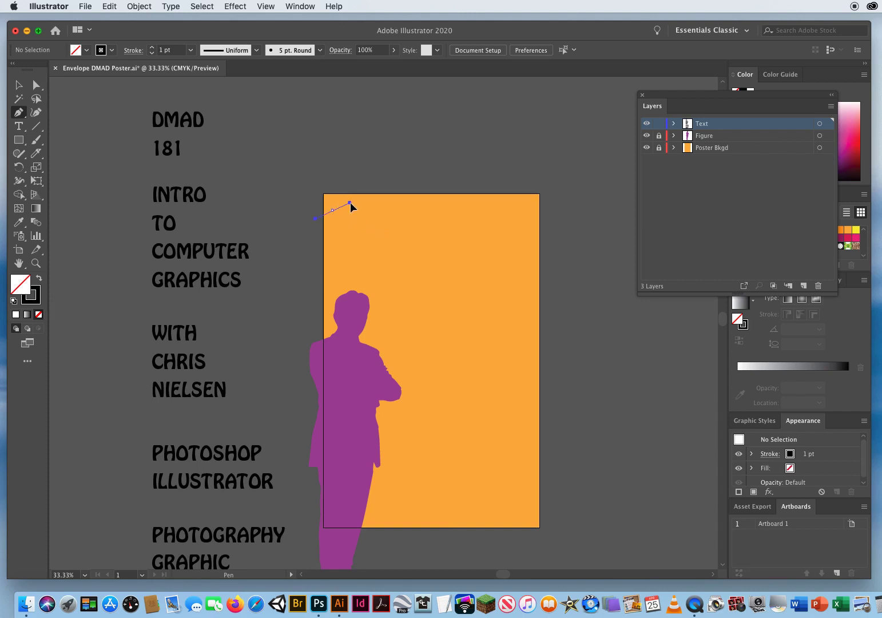
Draw a closed, arched four-cornered shape with the Pen tool in the poster's upper-left area, above the figure's head, and deselect it.
click(357, 202)
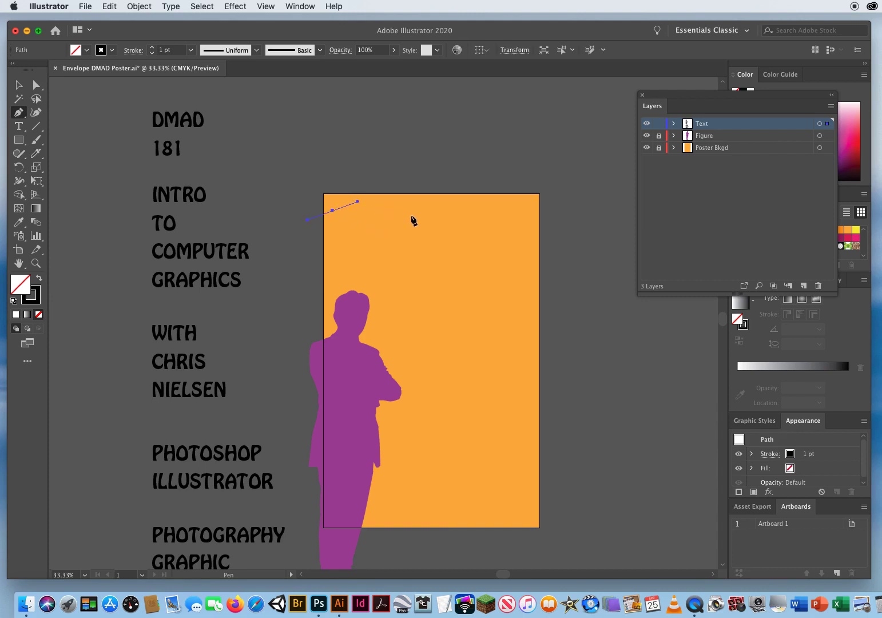
drag(423, 229, 459, 255)
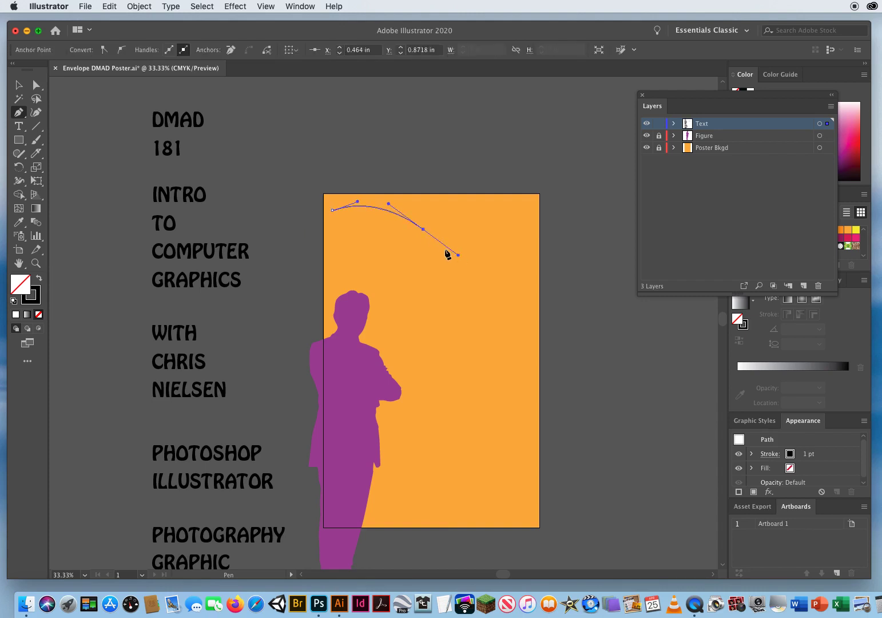
click(423, 230)
drag(412, 288, 398, 308)
click(412, 288)
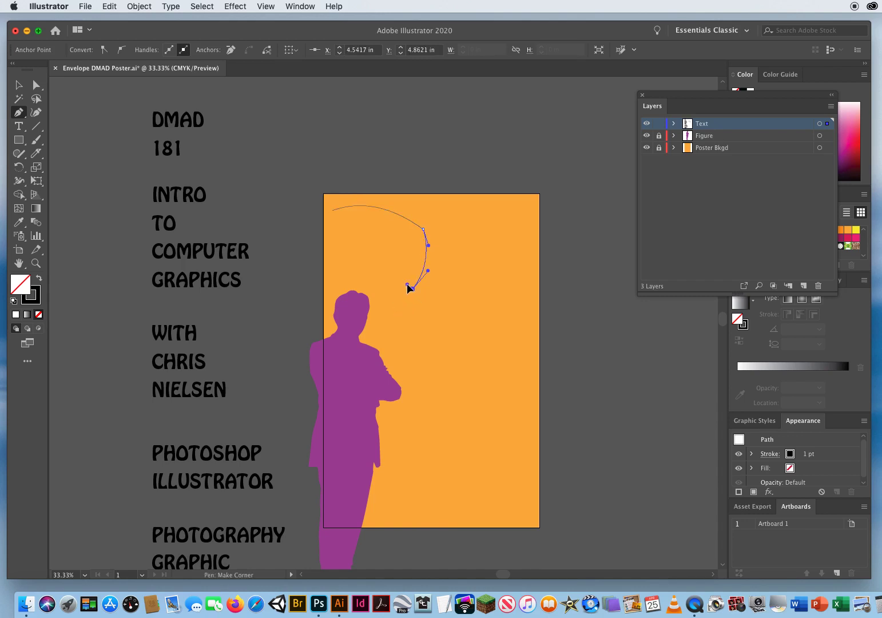
drag(401, 280, 393, 273)
drag(331, 281, 330, 253)
drag(333, 211, 340, 193)
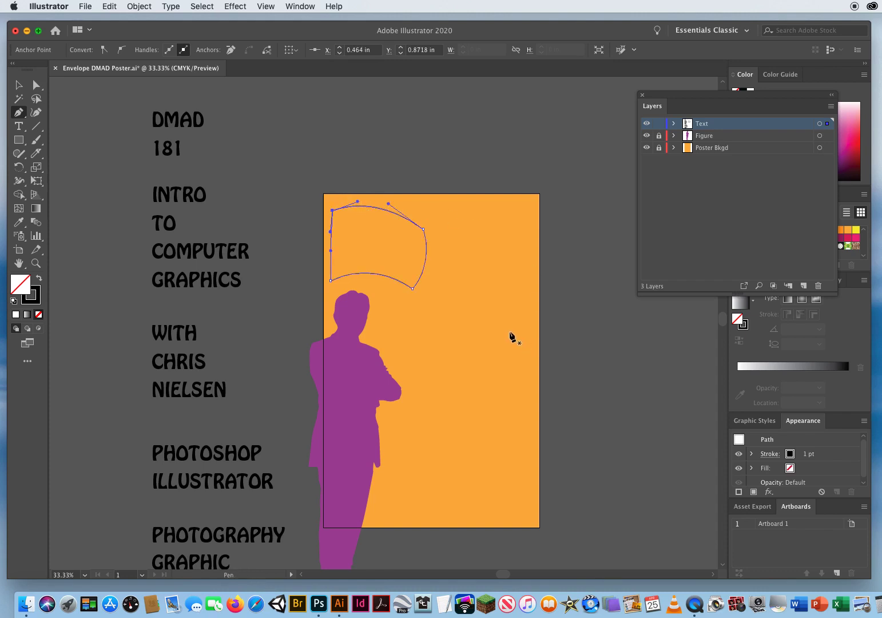
key(super)
super+click(474, 327)
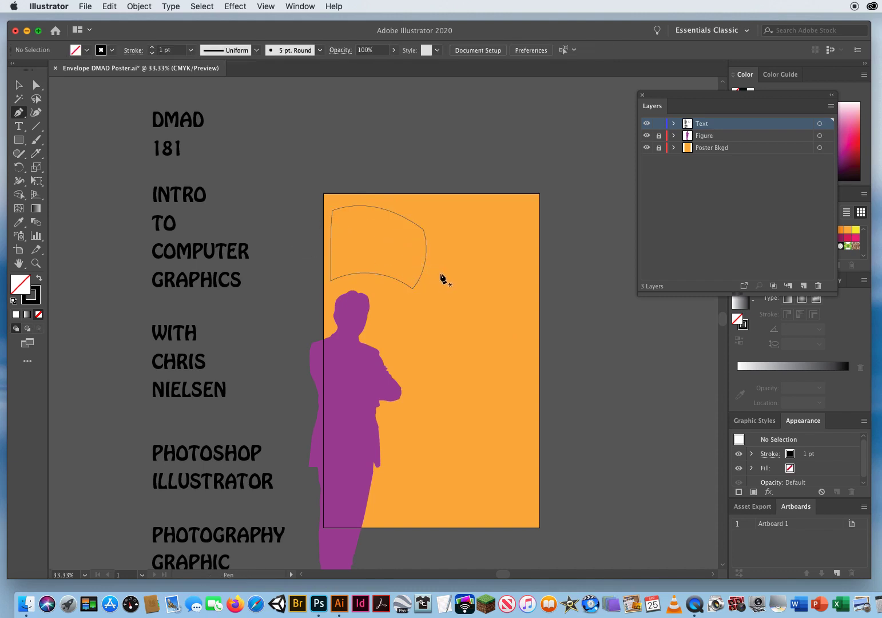
Draw an irregular, wavy closed shape with many curved points on the poster's right half using the Pen tool.
drag(446, 257, 481, 205)
drag(478, 246, 473, 271)
drag(513, 247, 511, 293)
drag(547, 299, 504, 307)
drag(523, 344, 443, 321)
mouse_move(474, 379)
mouse_down()
mouse_move(461, 365)
mouse_move(470, 298)
mouse_up()
drag(471, 269, 449, 255)
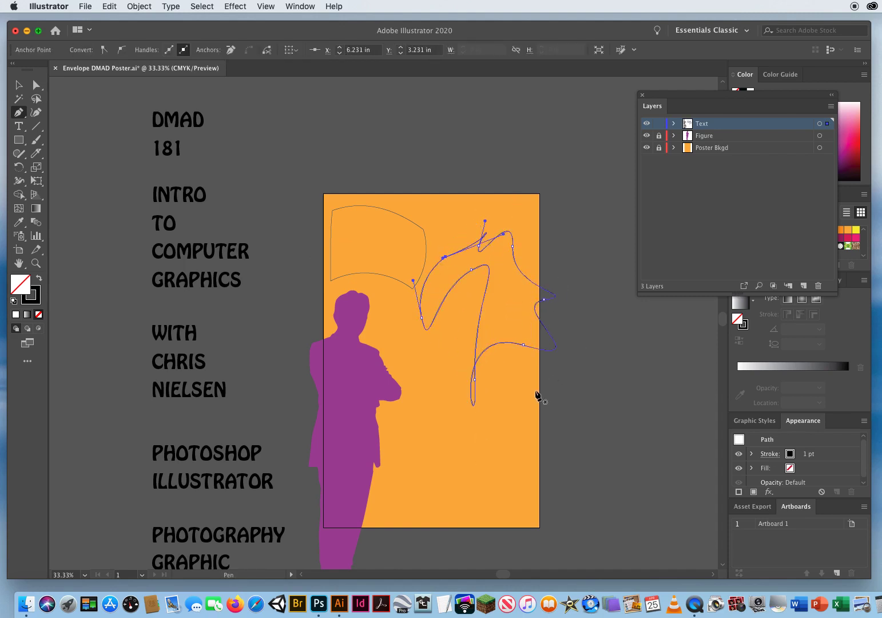
Distort the DMAD text into the irregular wavy shape with Envelope Distort, Make with Top Object.
click(19, 85)
click(533, 275)
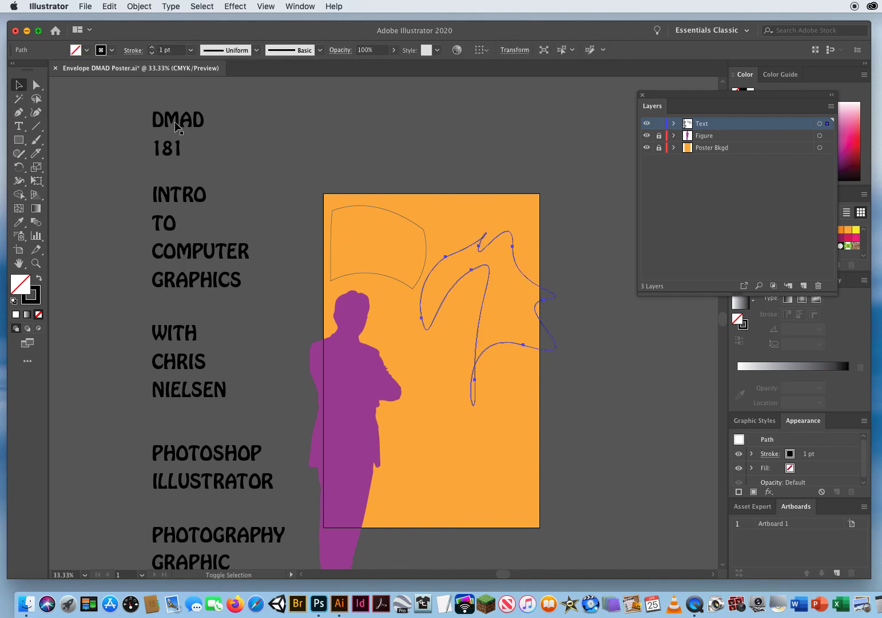
shift+click(191, 130)
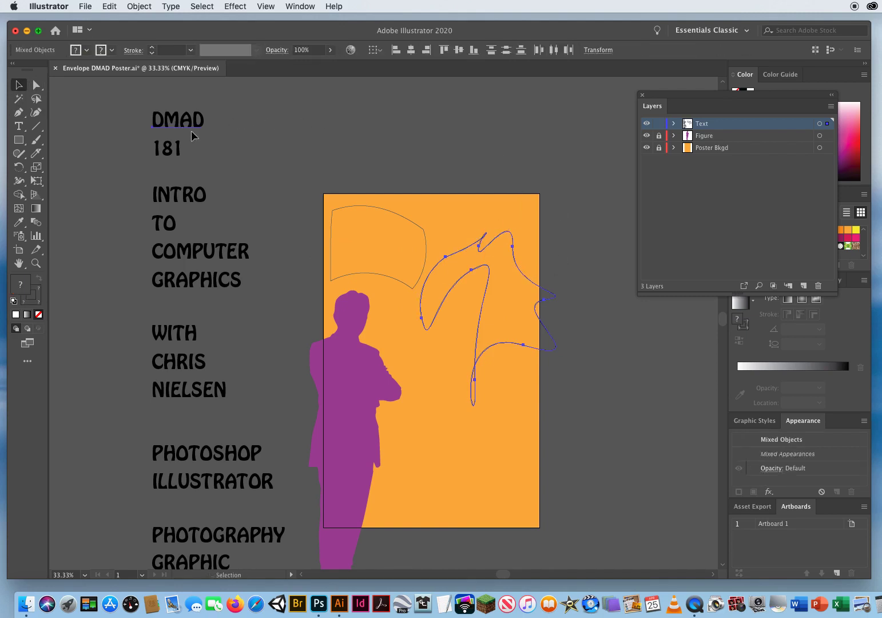
click(137, 7)
mouse_move(165, 303)
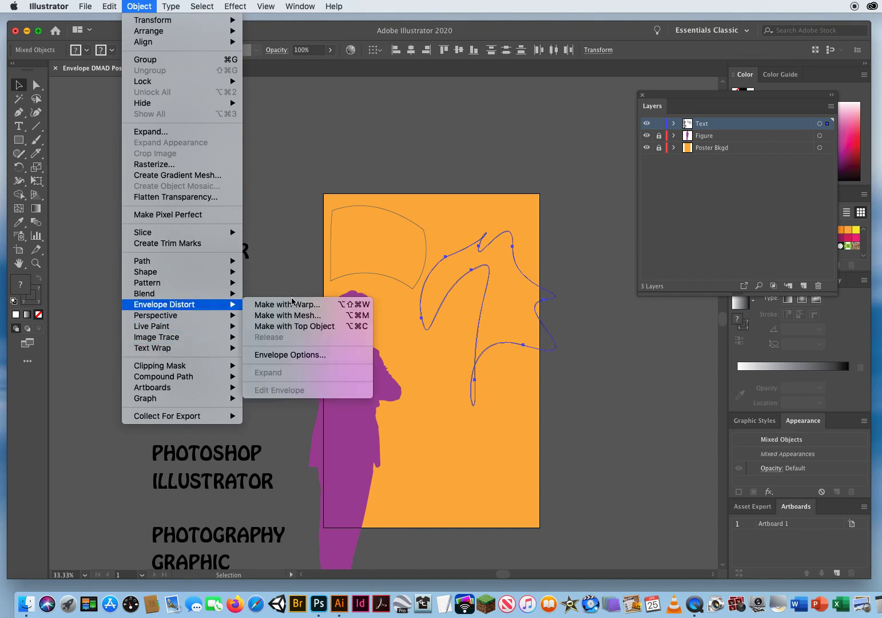
click(293, 331)
click(617, 353)
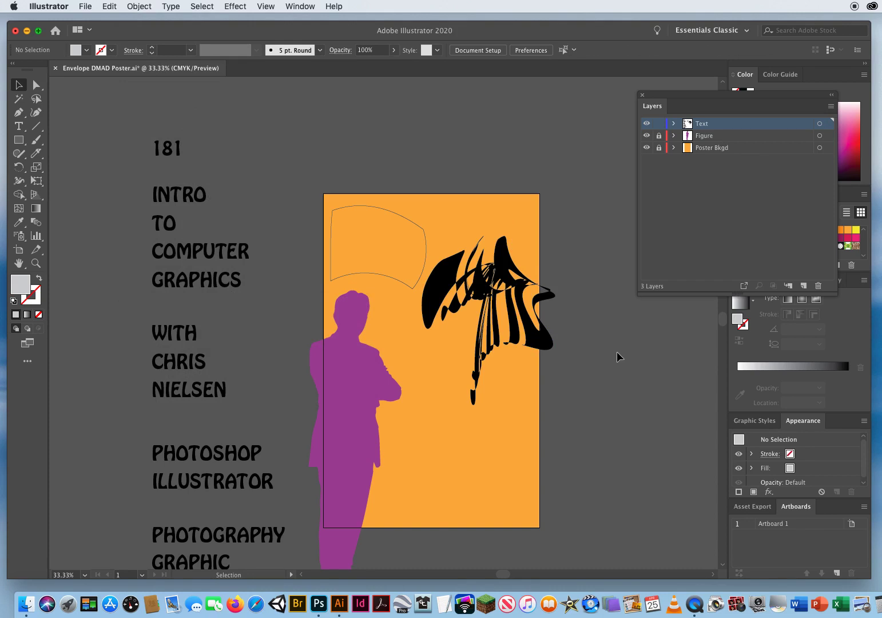
Undo the DMAD envelope and delete the irregular wavy shape.
click(109, 7)
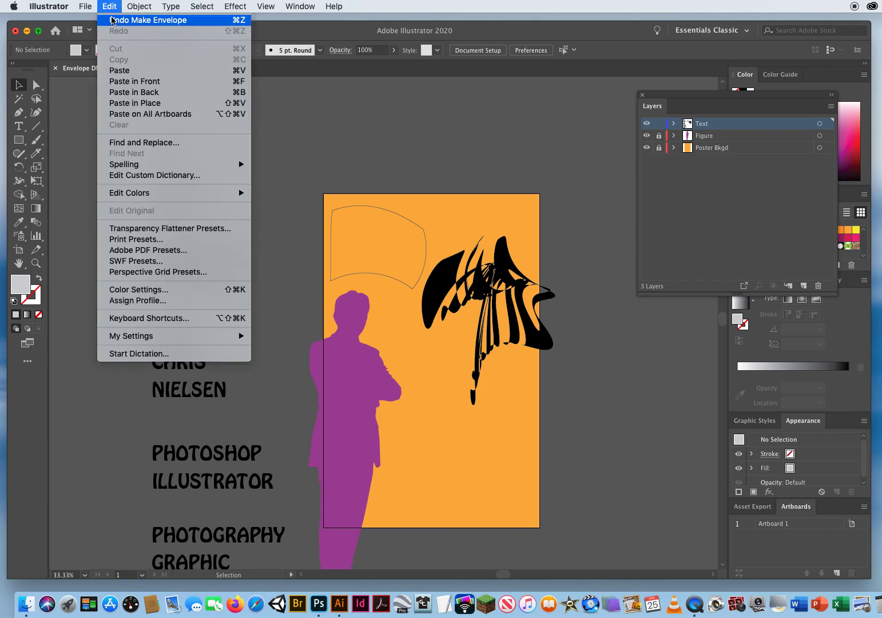
click(135, 18)
click(513, 293)
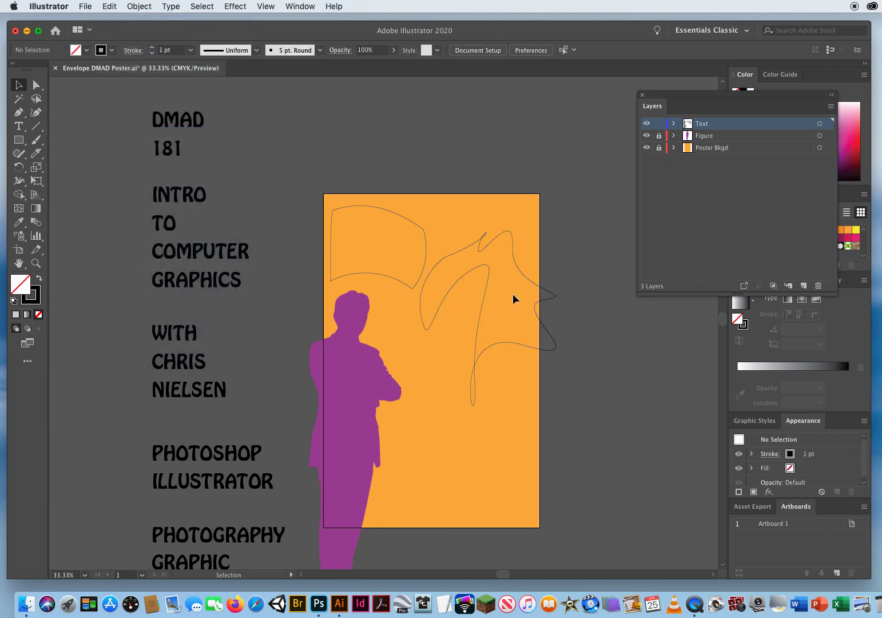
click(512, 242)
key(Delete)
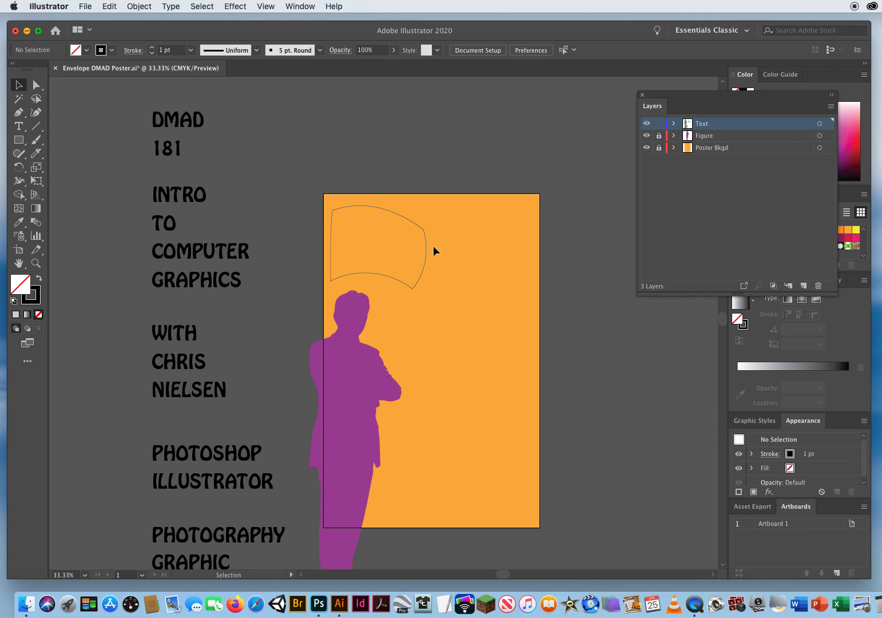
Widen the arched shape above the figure by moving its two right-hand corner points outward with Direct Selection.
click(18, 112)
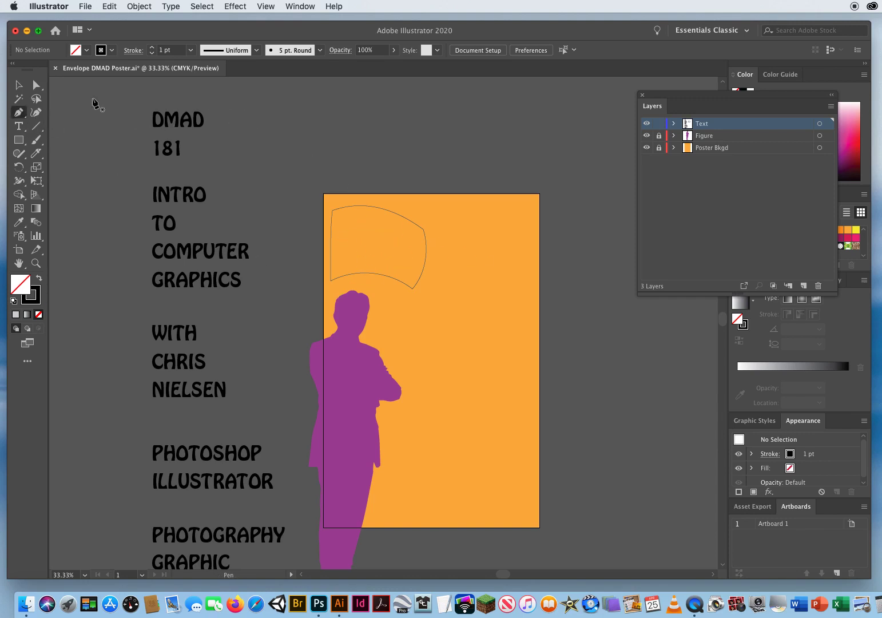
click(36, 84)
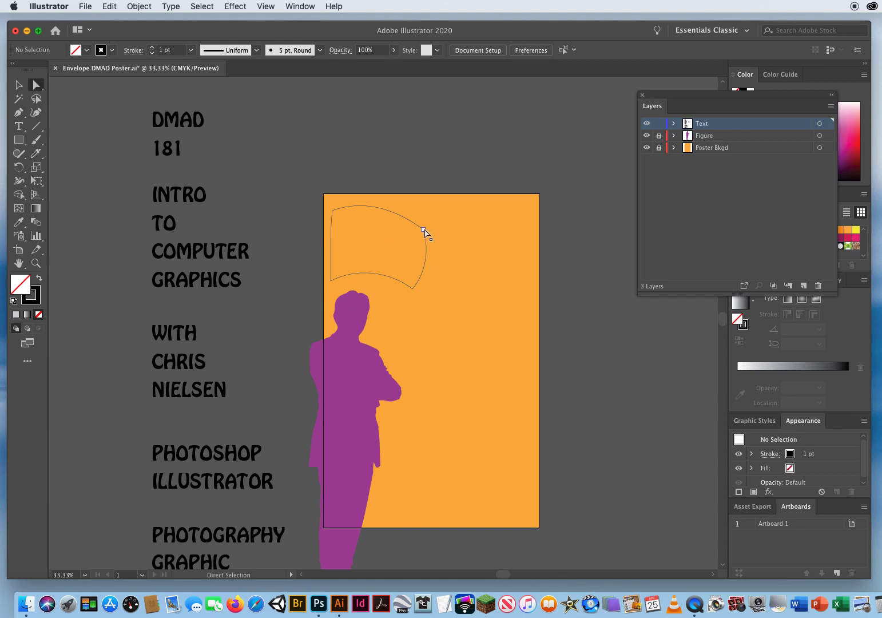
drag(424, 231, 438, 232)
drag(413, 290, 429, 297)
click(577, 301)
Draw a second closed, curved four-cornered shape with the Pen tool beside the first, following its right edge and reaching near the poster's right edge.
click(18, 114)
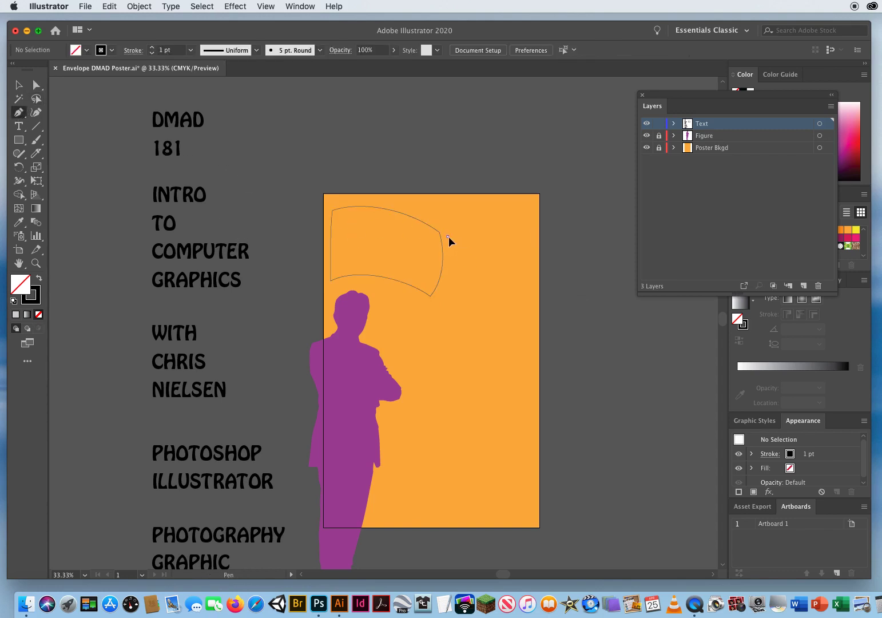
drag(453, 239, 455, 241)
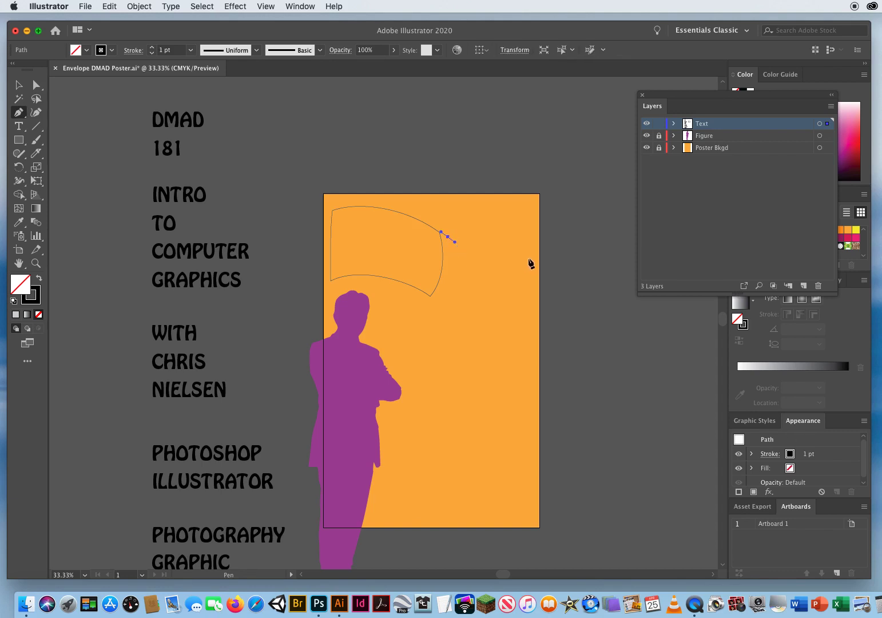
mouse_move(529, 258)
mouse_down()
mouse_move(565, 250)
mouse_move(533, 269)
mouse_up()
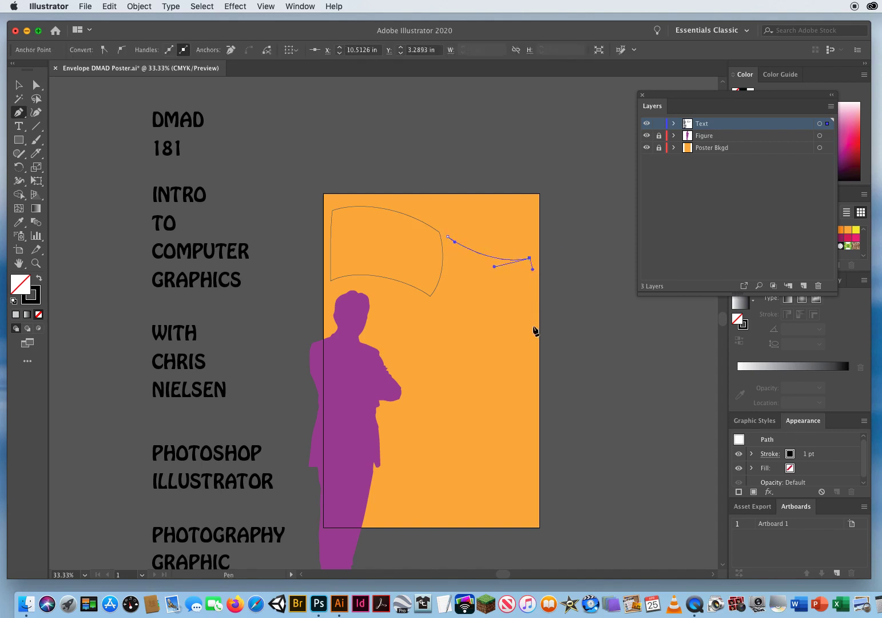
drag(527, 336, 522, 360)
click(527, 337)
click(506, 342)
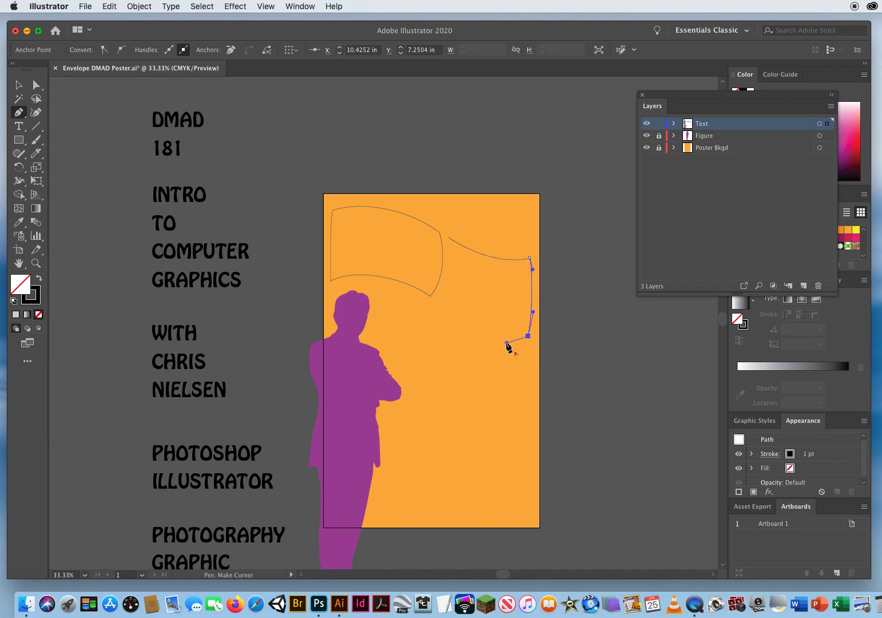
drag(437, 302, 447, 282)
drag(448, 237, 444, 208)
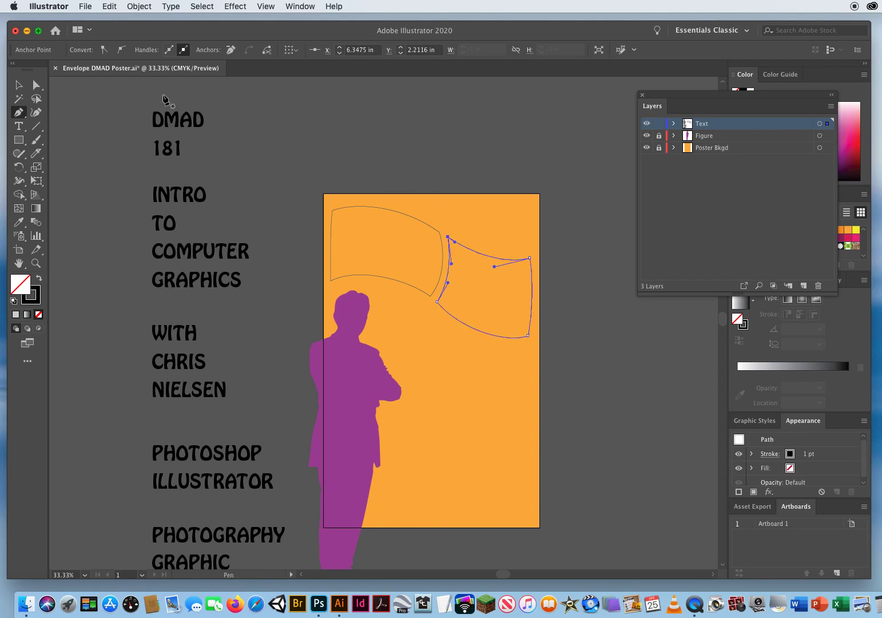
click(18, 85)
click(119, 208)
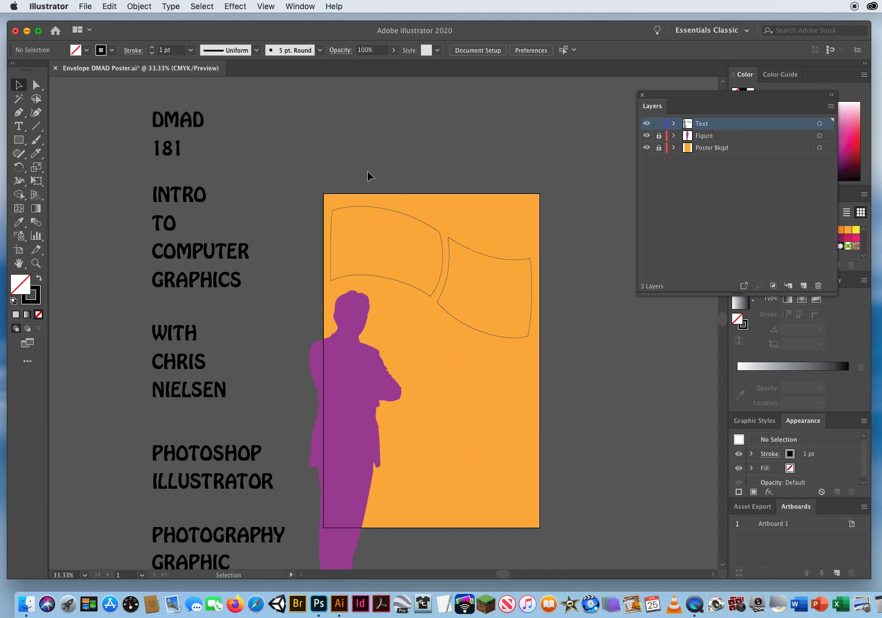
Fit the DMAD text into the arched shape above the figure with Envelope Distort, Make with Top Object.
drag(388, 215, 388, 238)
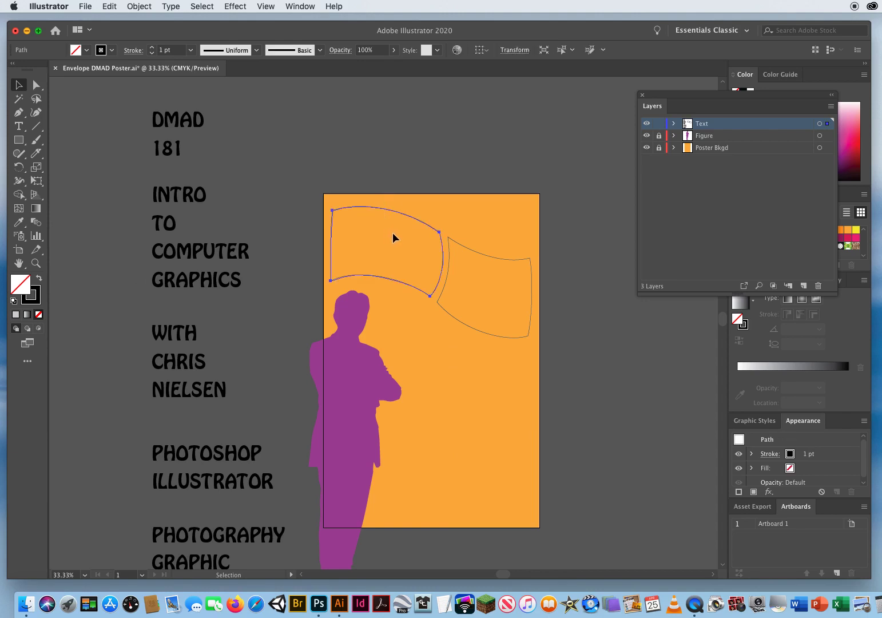
shift+click(178, 117)
click(138, 7)
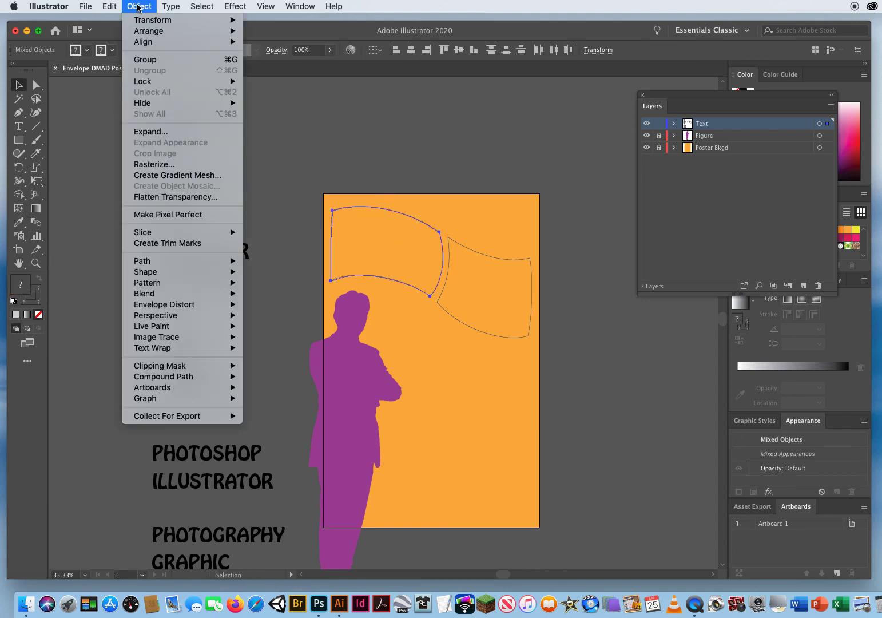
mouse_move(161, 308)
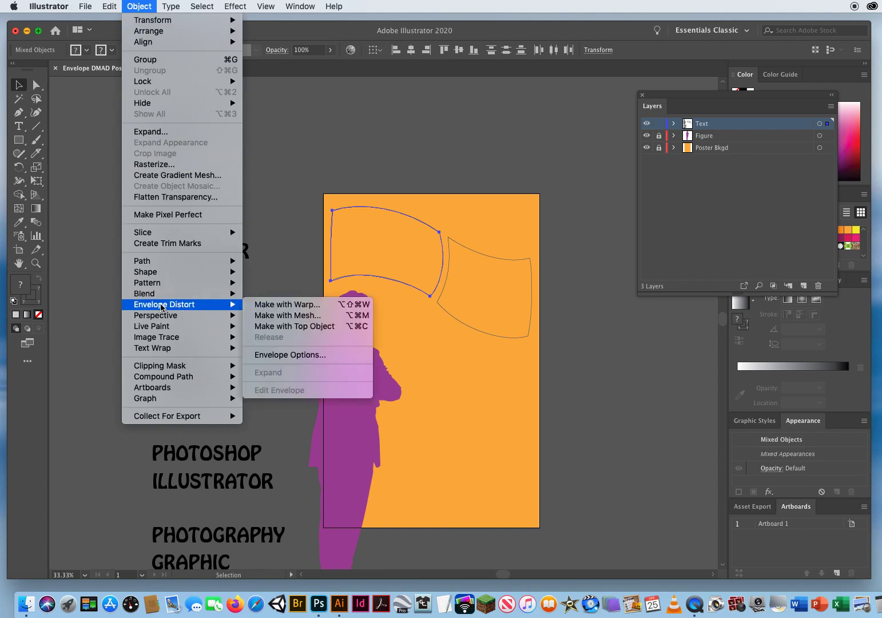
click(309, 329)
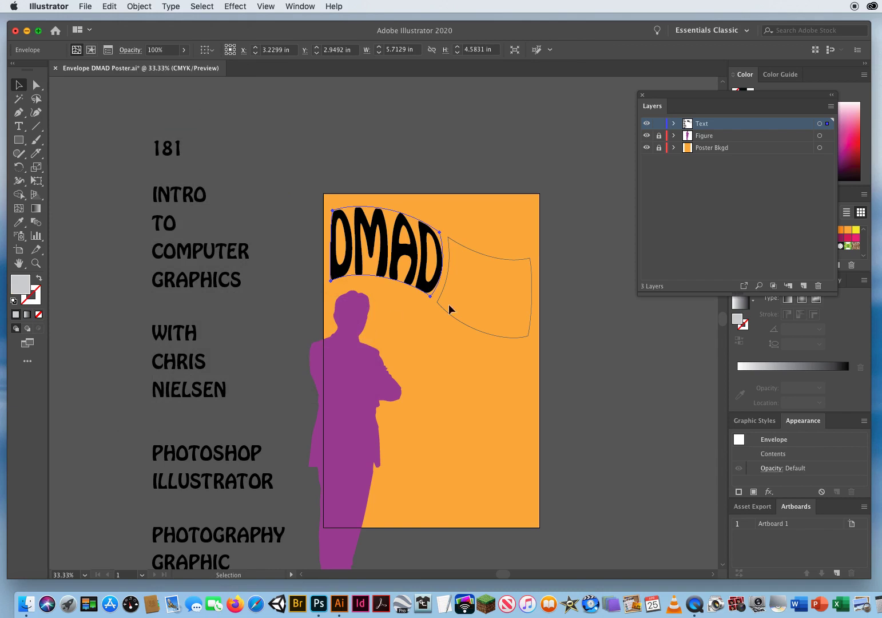
Fit the 181 text into the second curved shape with Envelope Distort, Make with Top Object, and deselect it.
click(488, 290)
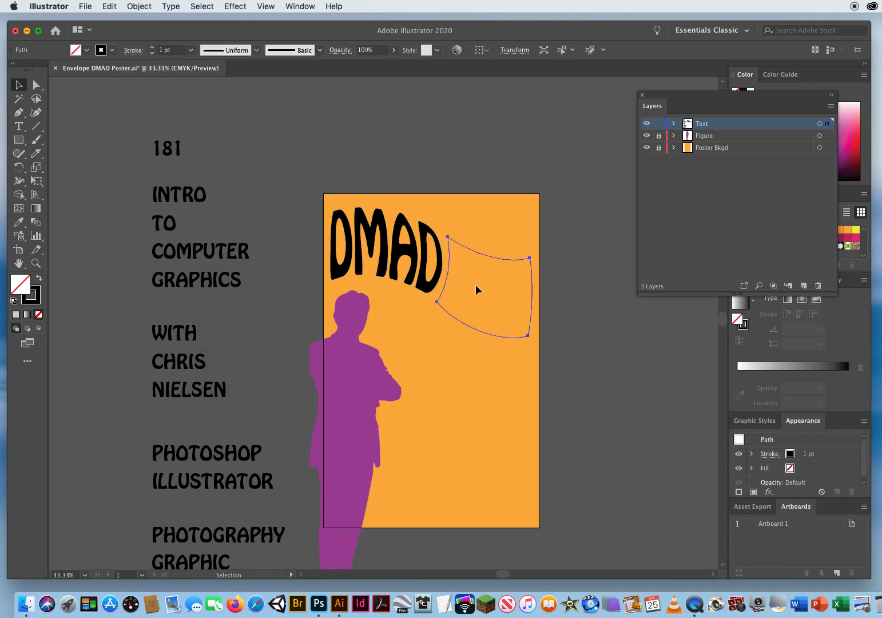
shift+click(170, 150)
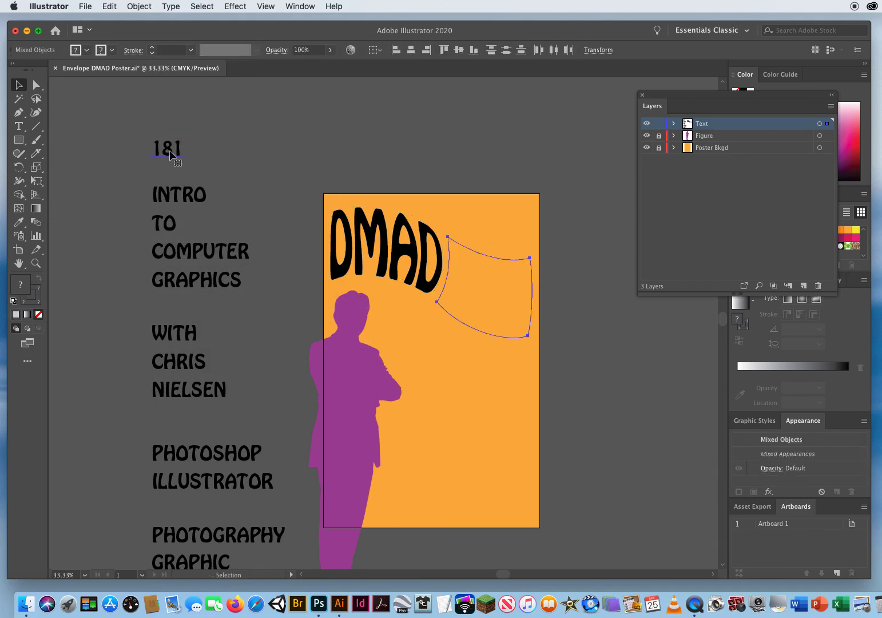
click(139, 5)
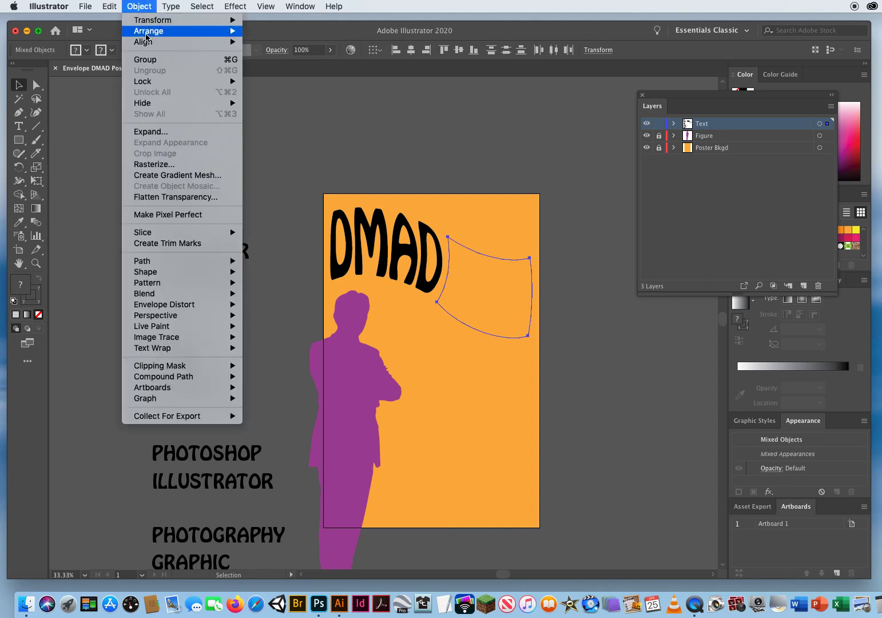
mouse_move(156, 307)
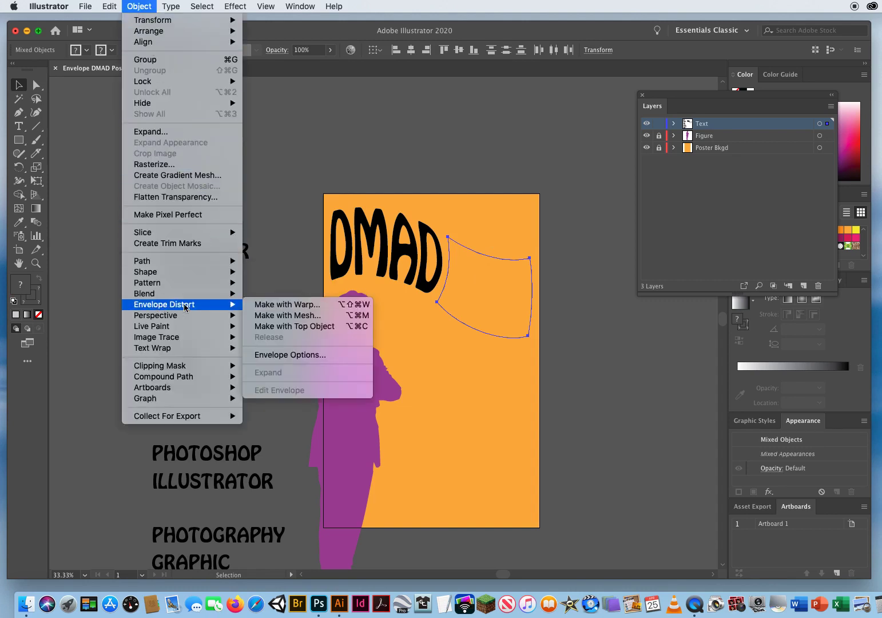
click(292, 326)
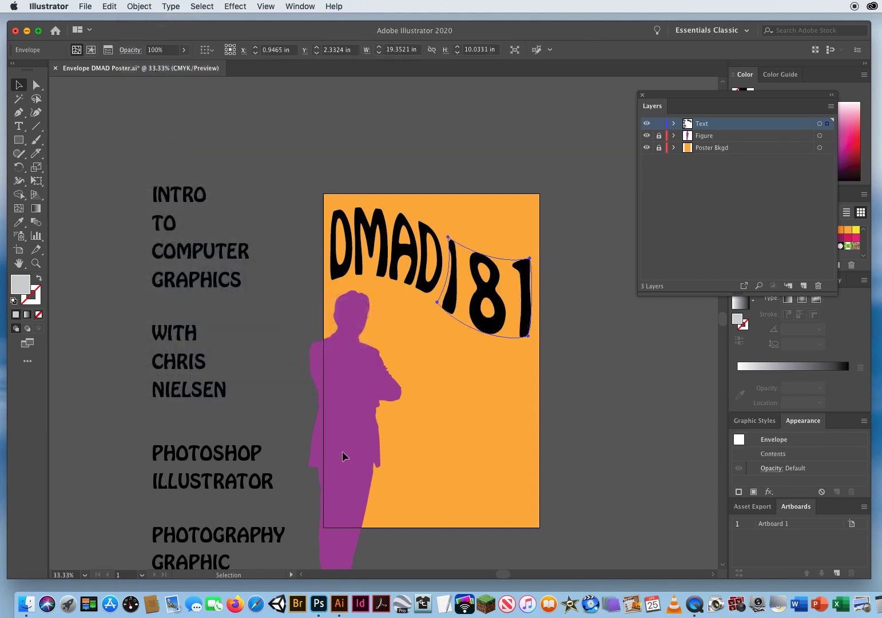
click(591, 400)
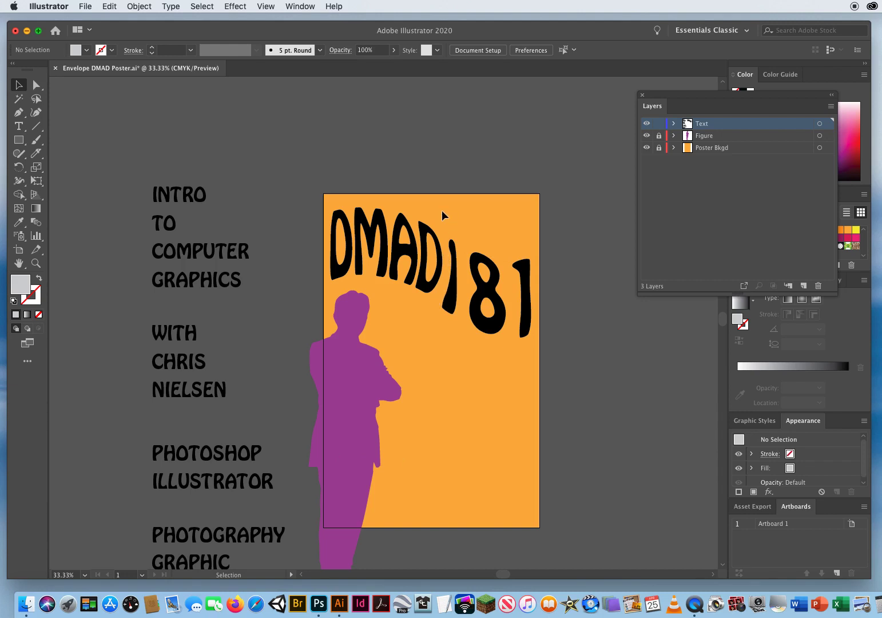
Move the 181 envelope's two corner points nearest DMAD away from it with Direct Selection to open a gap between the words, and deselect.
click(36, 84)
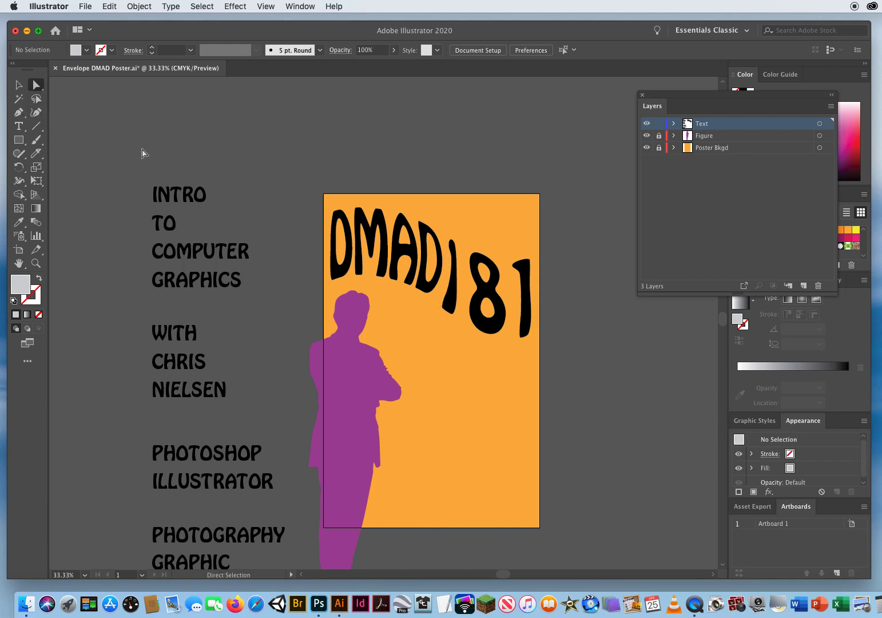
click(450, 241)
drag(451, 240, 460, 245)
drag(438, 301, 446, 307)
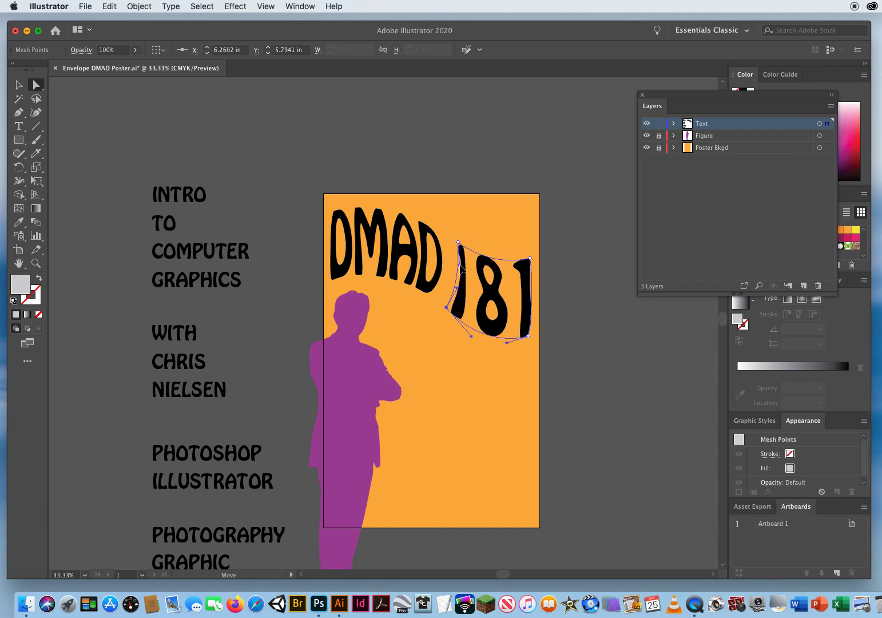
click(563, 345)
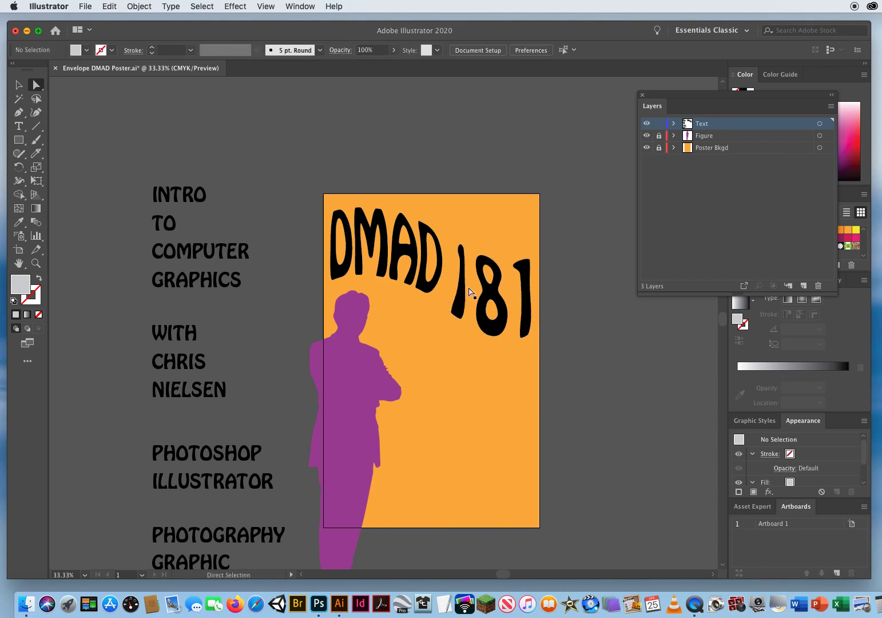
key(v)
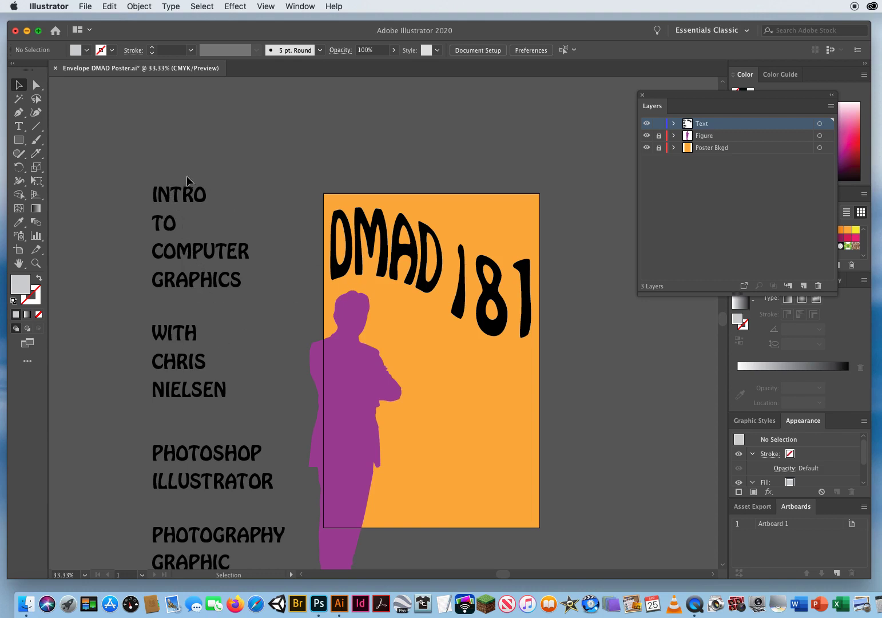
Draw a closed, curved four-cornered Pen shape with no fill and a 1 pt black stroke beside the figure's head, under DMAD, and deselect.
click(19, 112)
key(d)
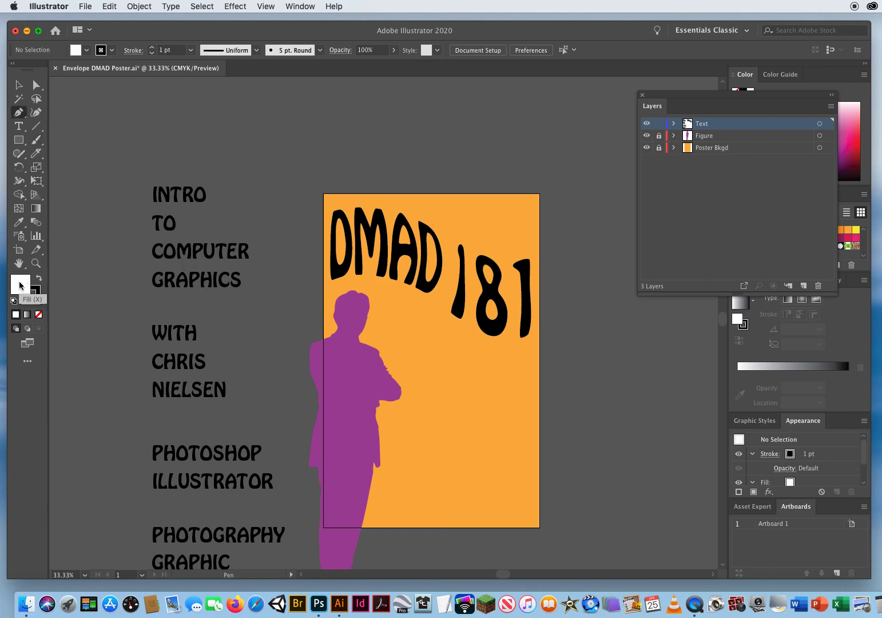
click(39, 314)
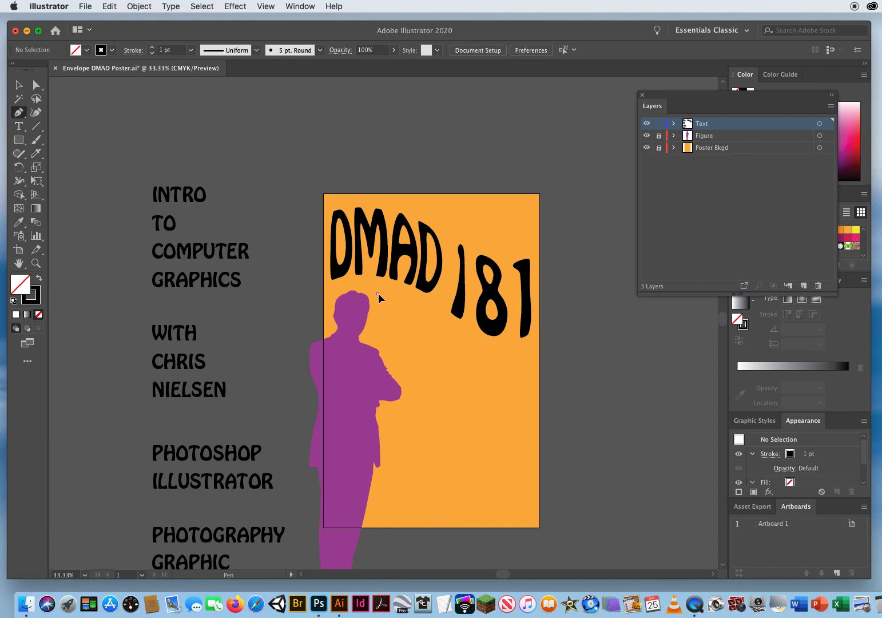
drag(378, 294, 388, 290)
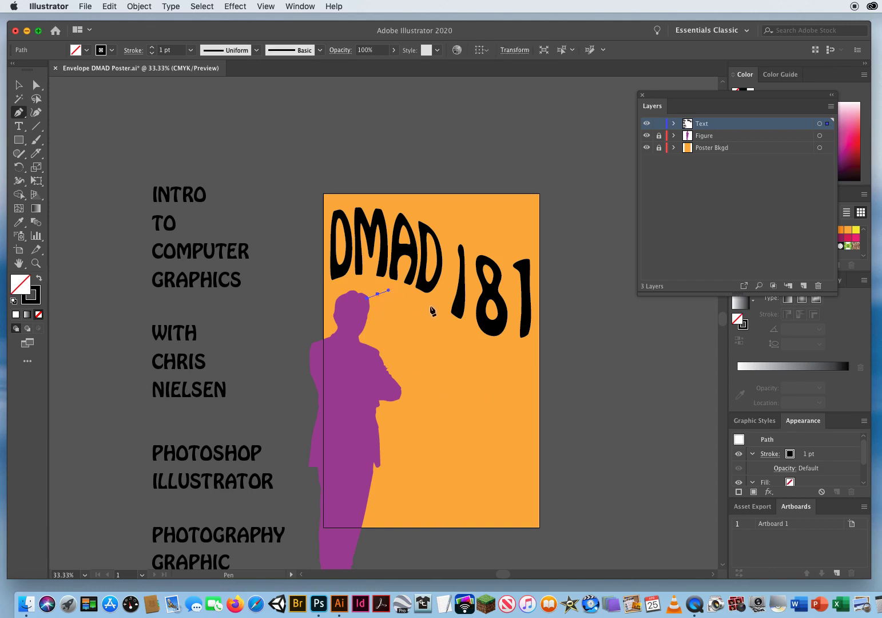
drag(439, 311, 454, 323)
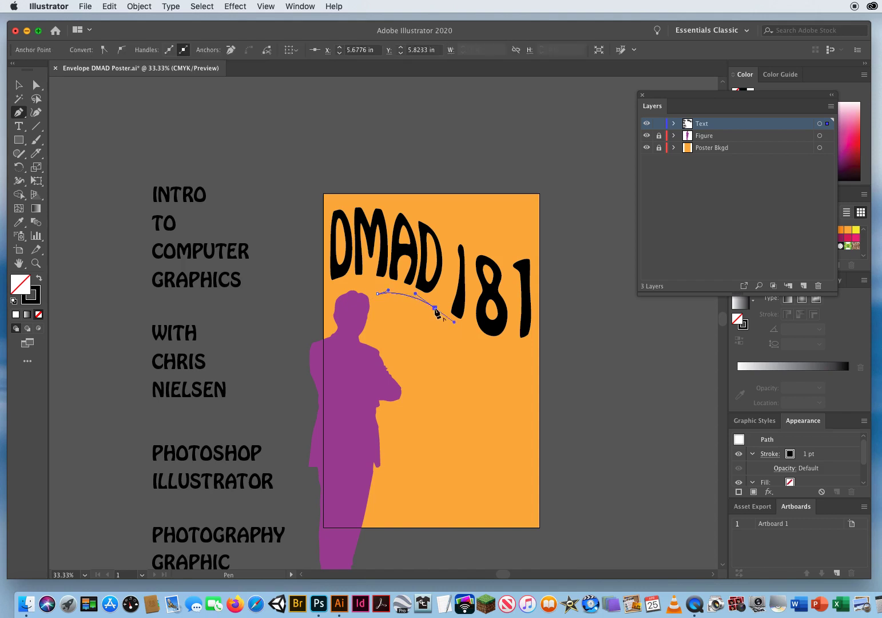
click(435, 309)
drag(436, 333, 357, 333)
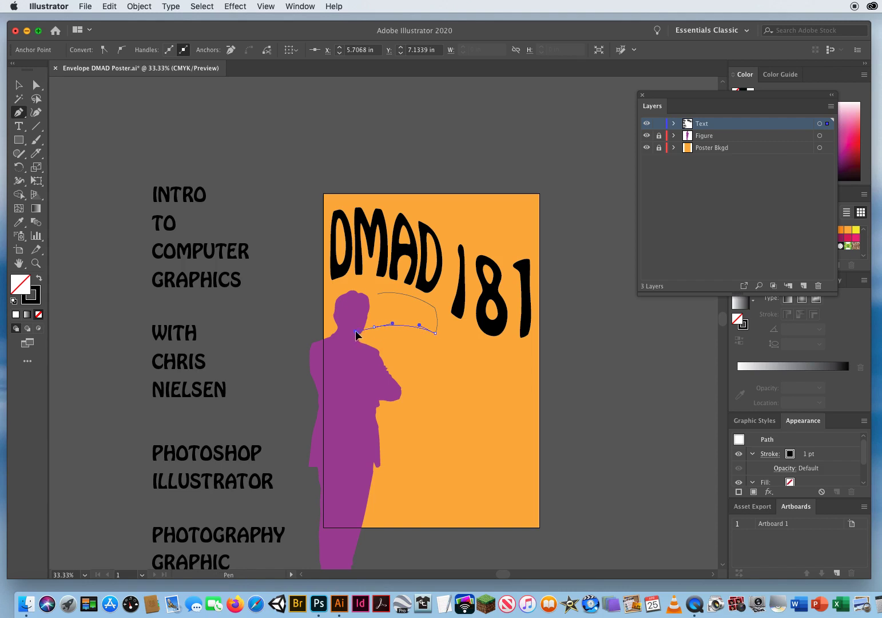
click(376, 291)
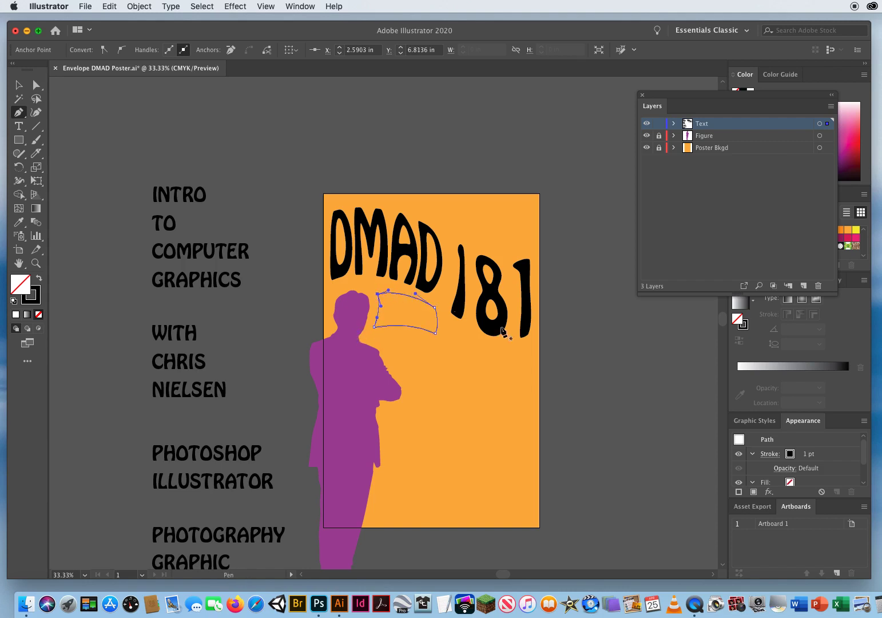
super+click(285, 156)
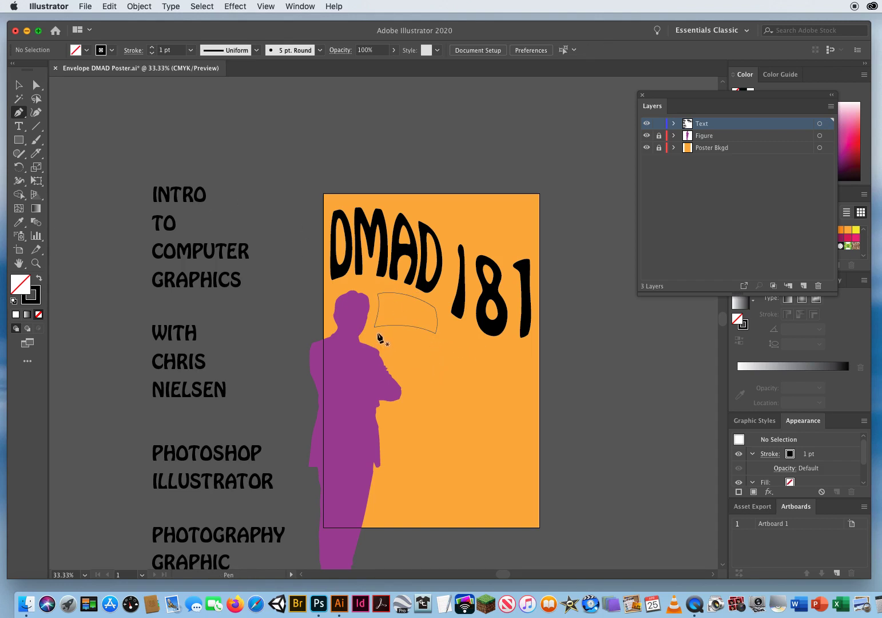
Draw a smaller closed four-cornered Pen shape directly below the one beside the head, tapering along the figure's shoulder, and deselect.
drag(384, 332, 384, 331)
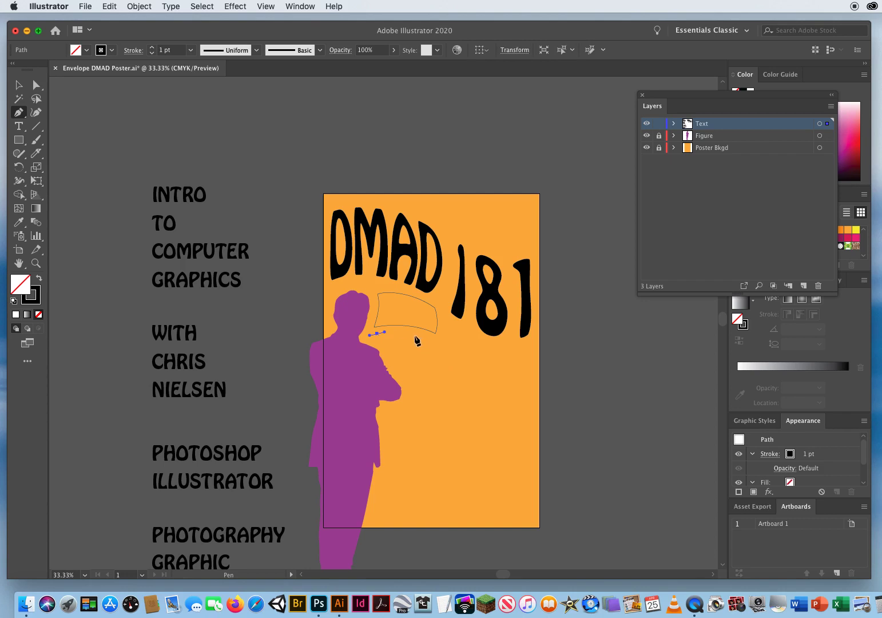
drag(415, 335, 427, 340)
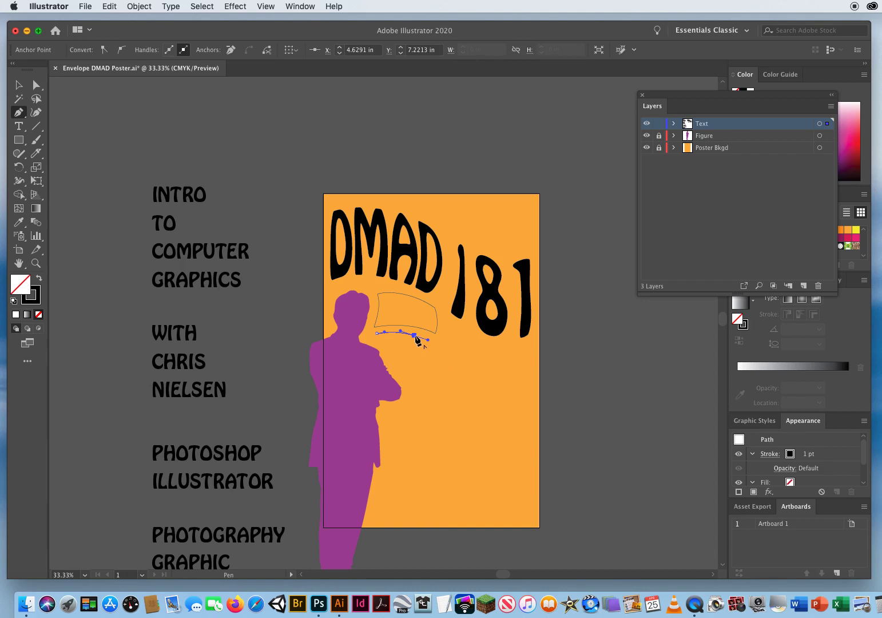
click(414, 337)
drag(417, 363, 415, 369)
click(416, 363)
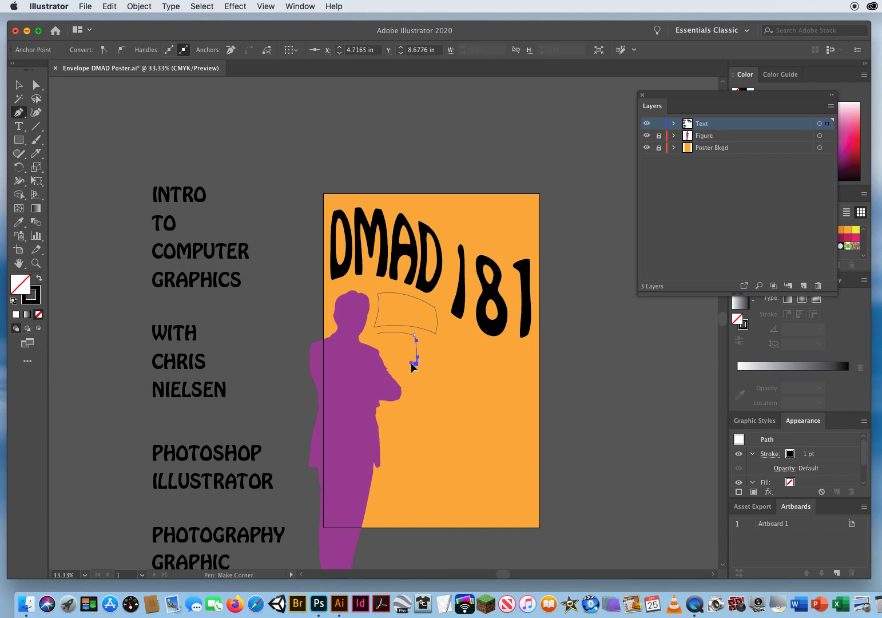
click(389, 364)
drag(384, 365, 385, 353)
click(377, 333)
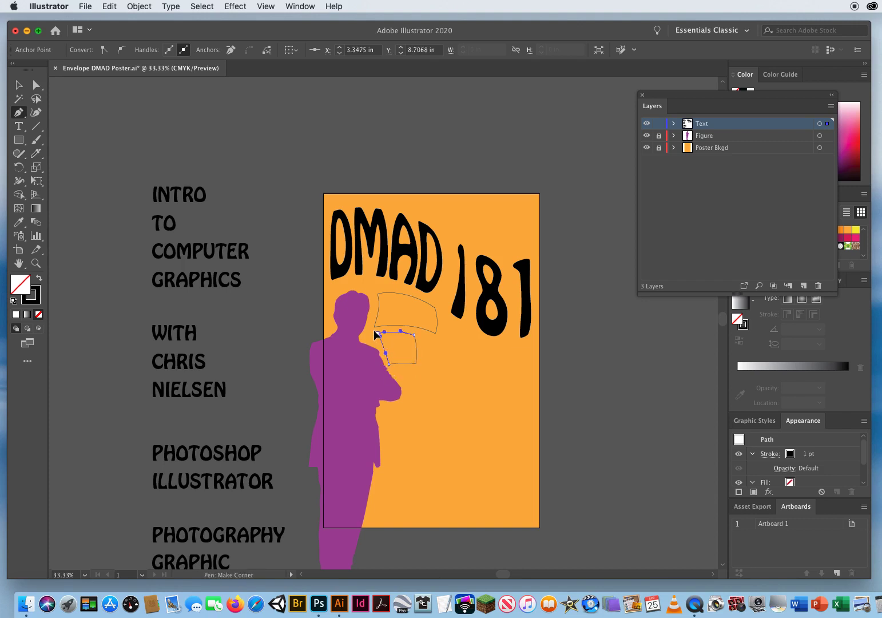
super+click(600, 343)
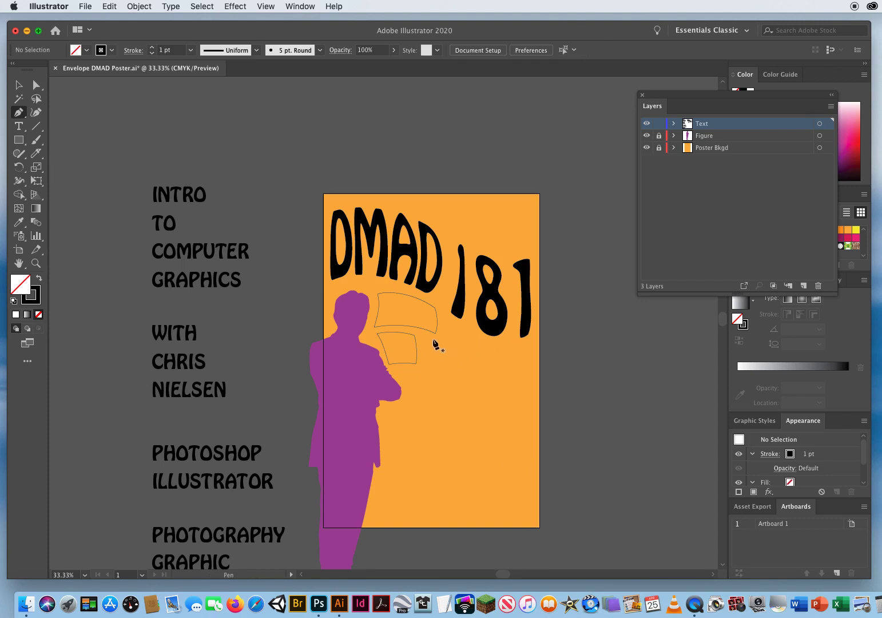
Draw a wide, sagging four-cornered Pen shape beneath 181, from the small shoulder shape to near the poster's right edge, and deselect.
drag(433, 341, 436, 342)
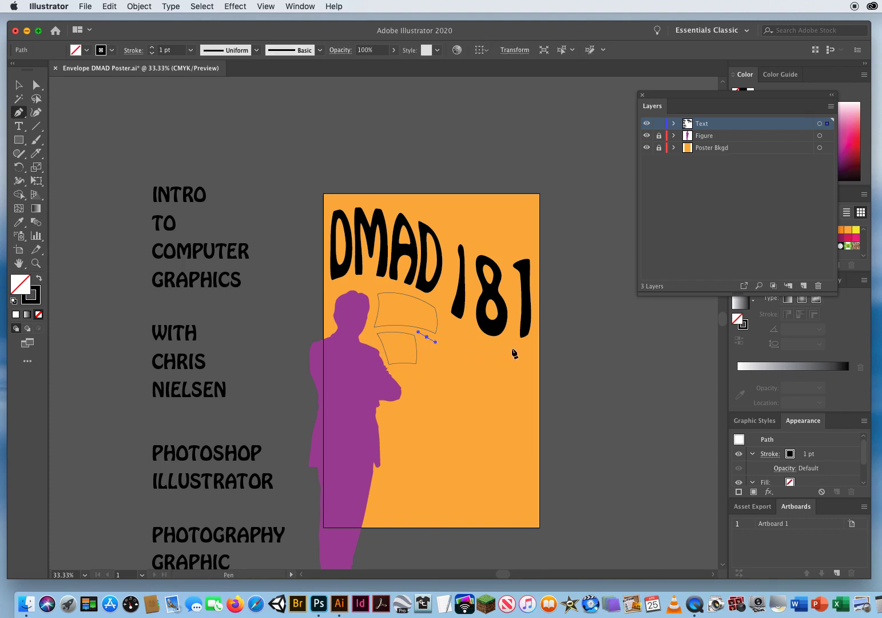
drag(528, 345, 567, 332)
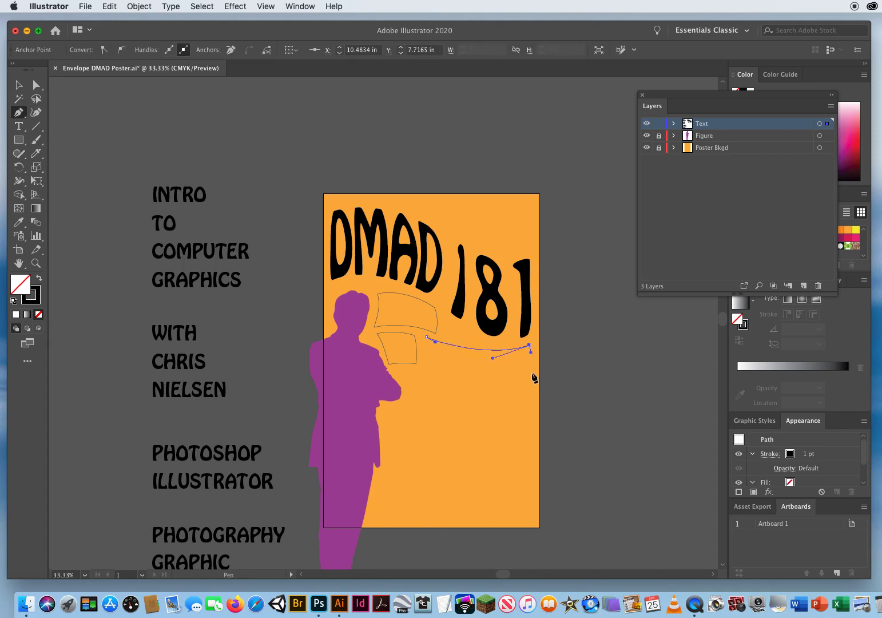
click(531, 376)
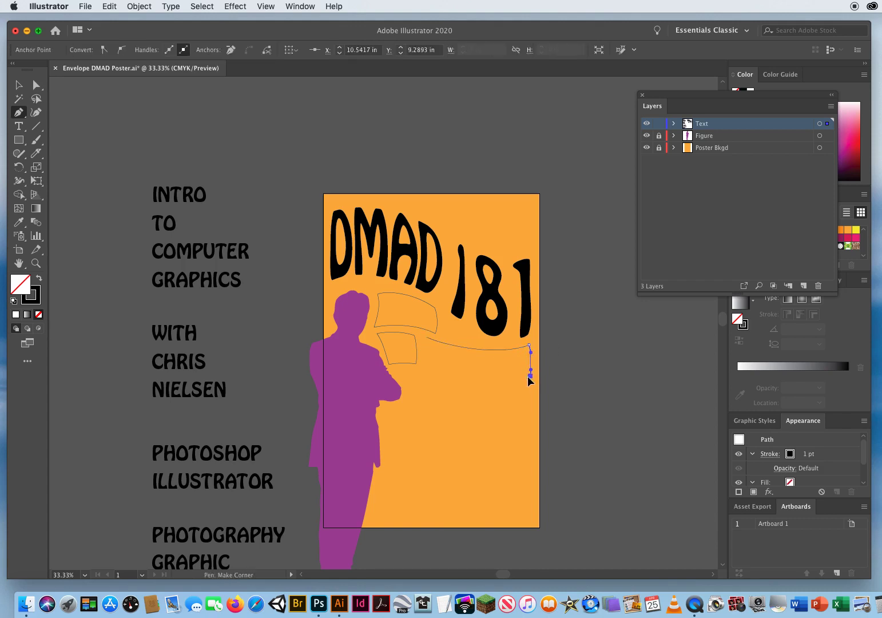
click(513, 381)
drag(425, 365, 426, 331)
click(425, 366)
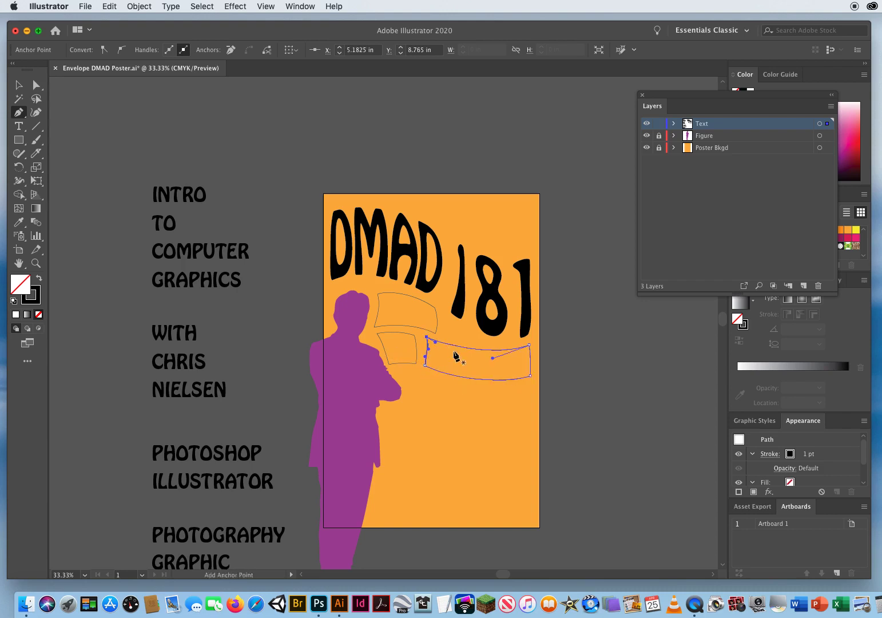
super+click(603, 386)
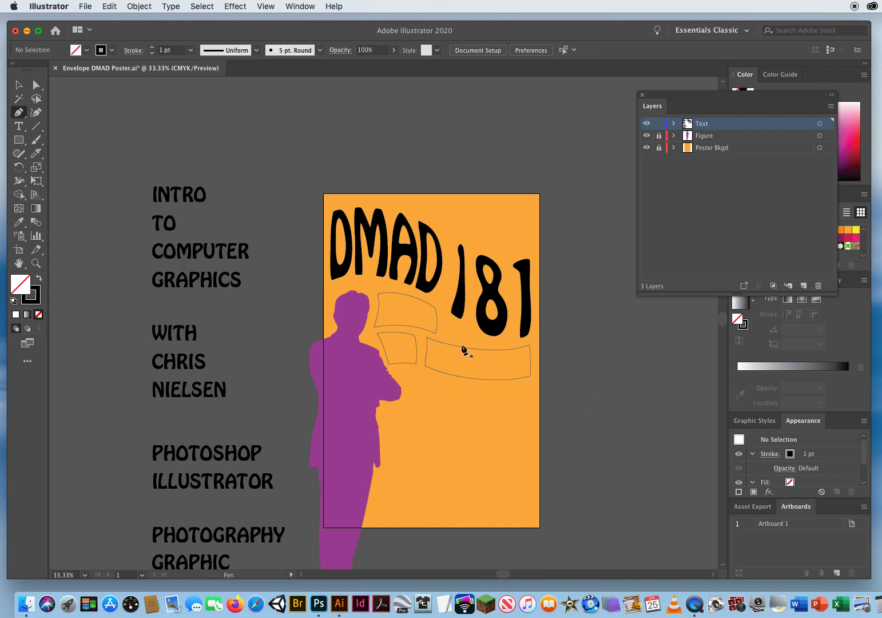
Draw a long, wavy closed Pen shape below the other outlines, from the figure's elbow to near the poster's right edge, and deselect.
drag(397, 372, 404, 369)
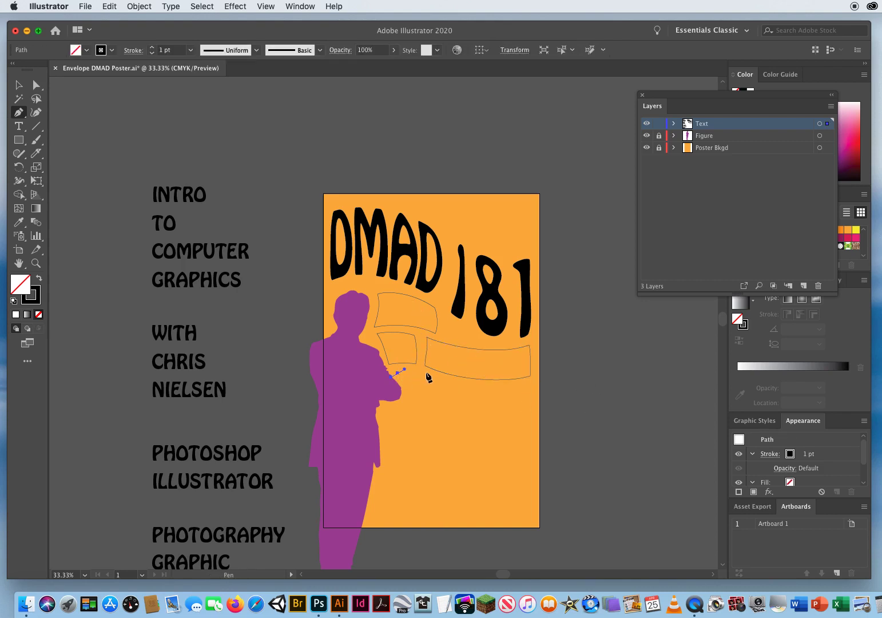
drag(472, 387, 474, 388)
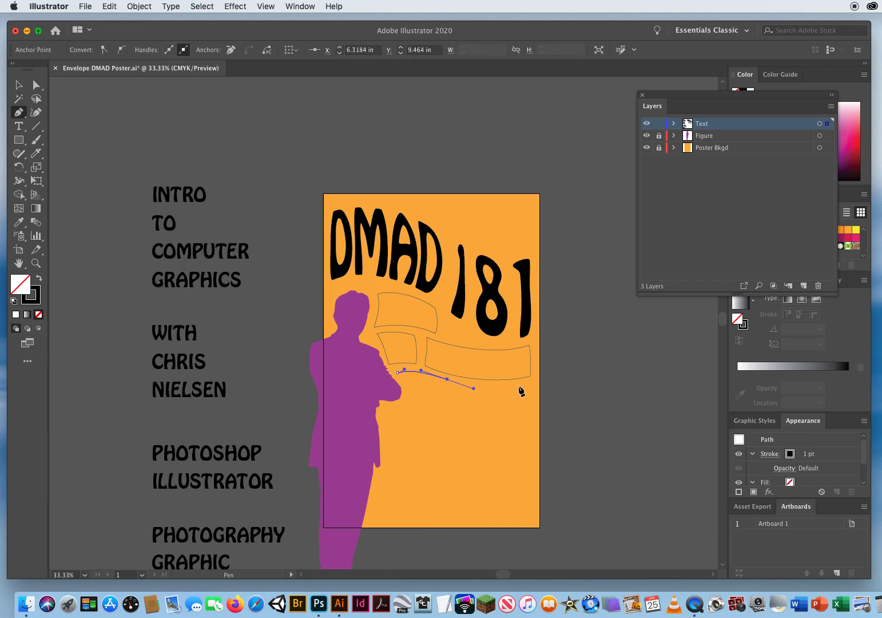
drag(529, 381, 513, 420)
drag(454, 415, 387, 356)
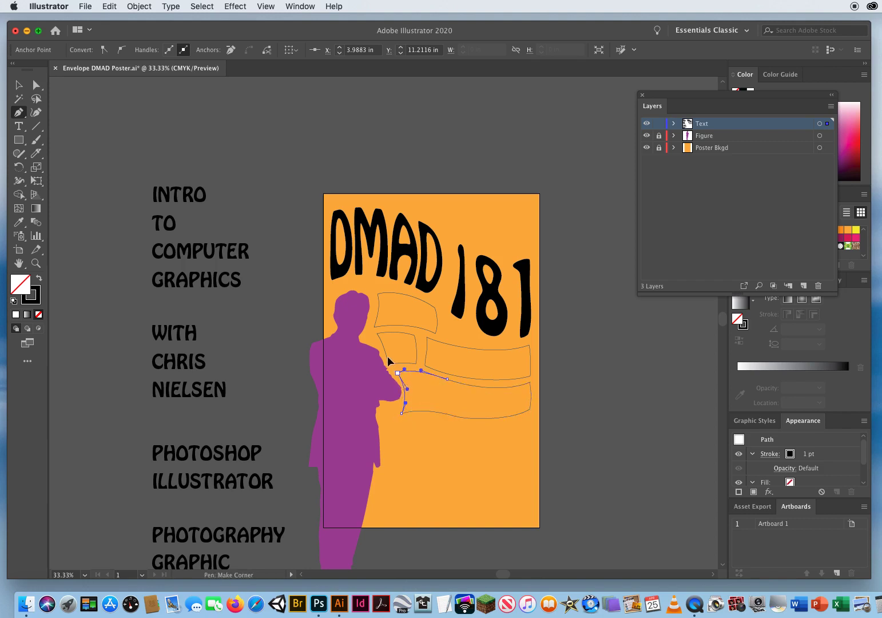
super+click(573, 376)
Fit the INTRO text into the curved shape beside the figure's head with Envelope Distort, Make with Top Object.
click(20, 86)
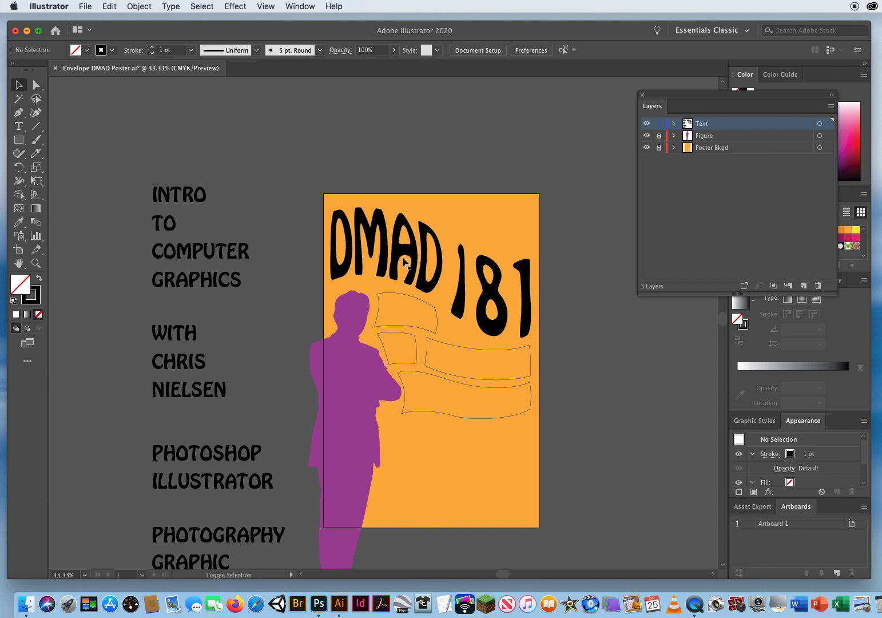
click(385, 295)
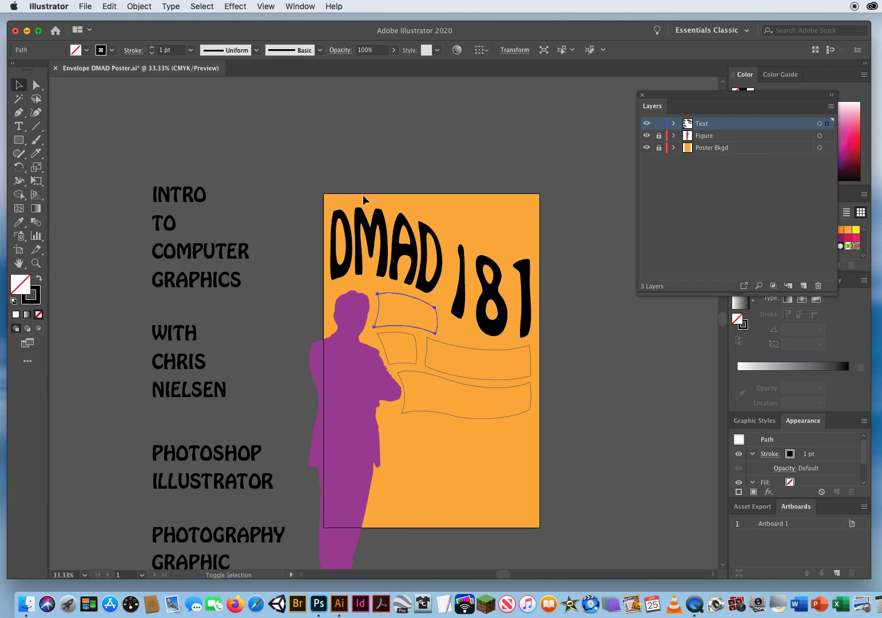
shift+click(173, 202)
click(138, 7)
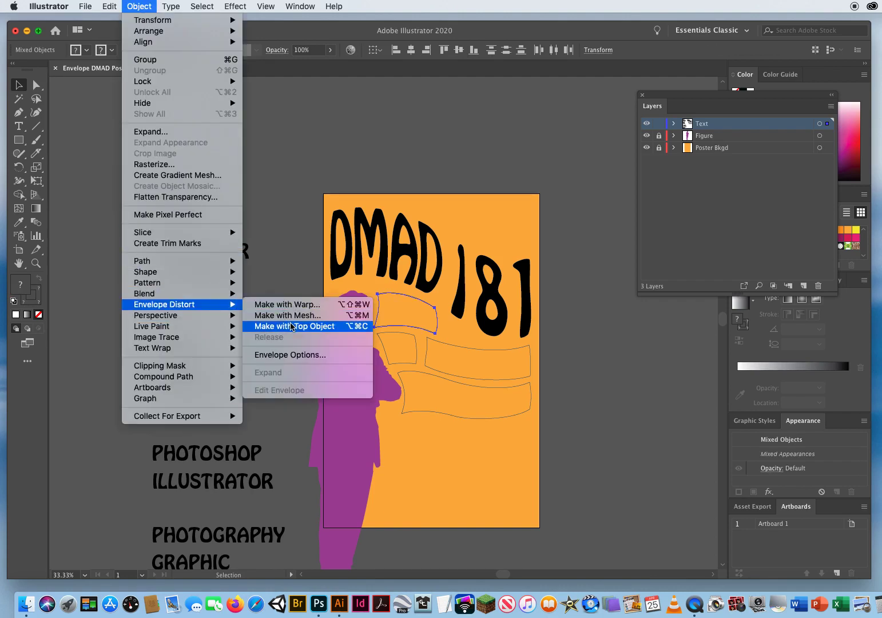
click(295, 325)
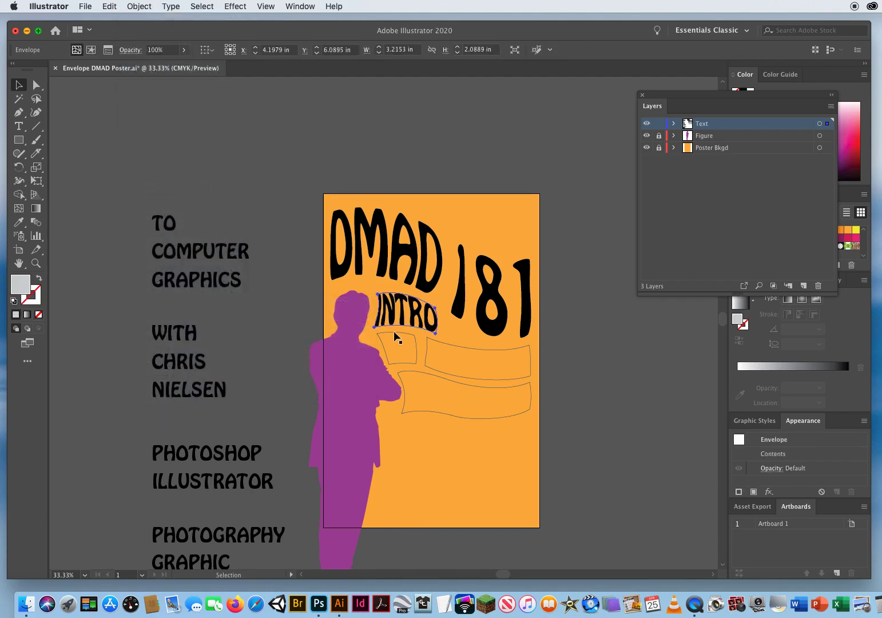
Fit the TO text into the small shape below INTRO with Envelope Distort, Make with Top Object.
click(394, 331)
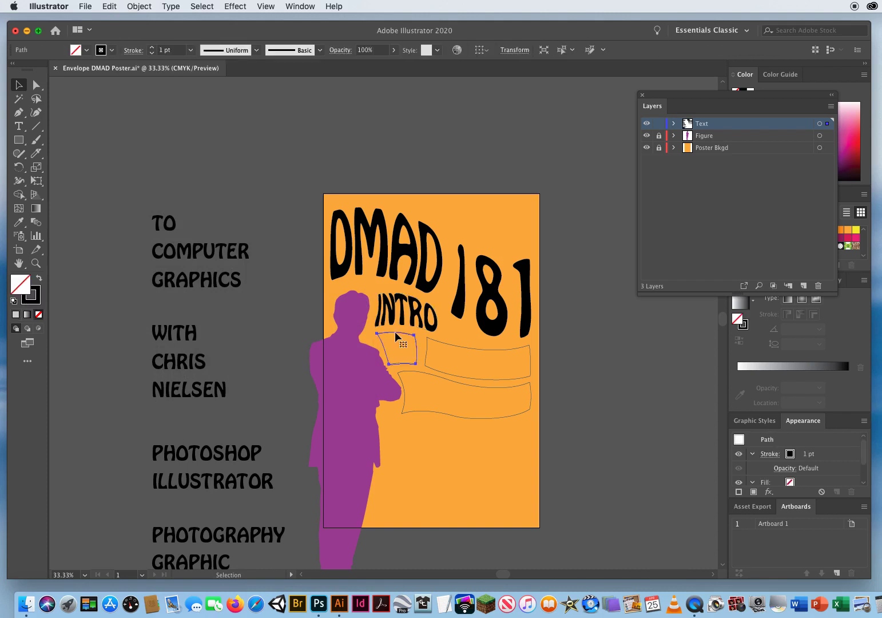
shift+click(161, 229)
click(139, 6)
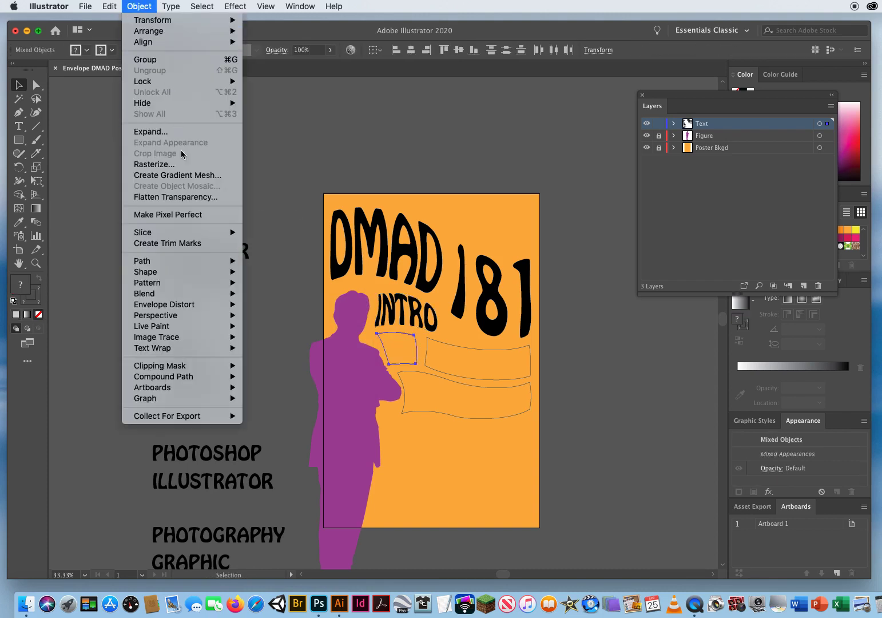
mouse_move(172, 305)
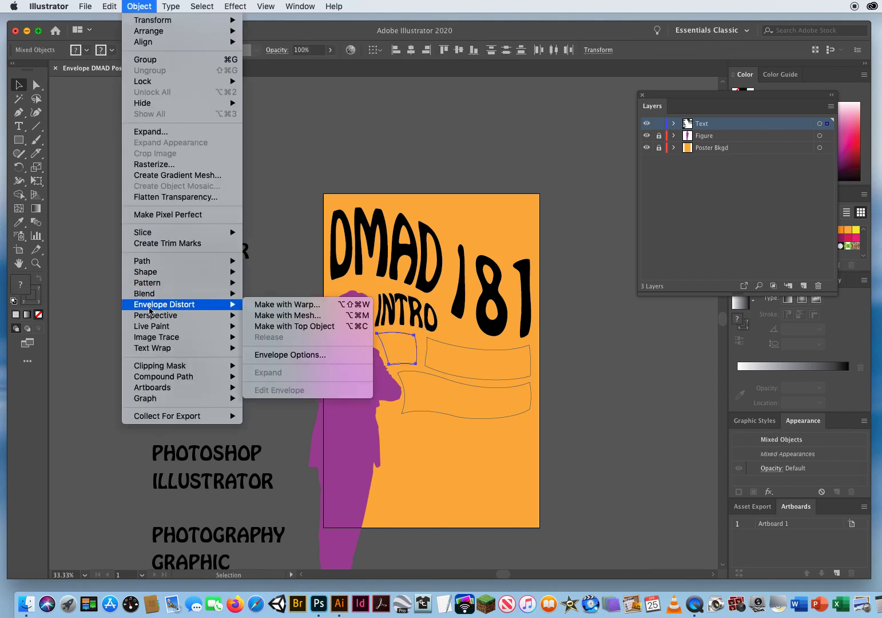
click(306, 327)
Fit the COMPUTER text into the wide shape beside TO with Envelope Distort, Make with Top Object.
click(443, 343)
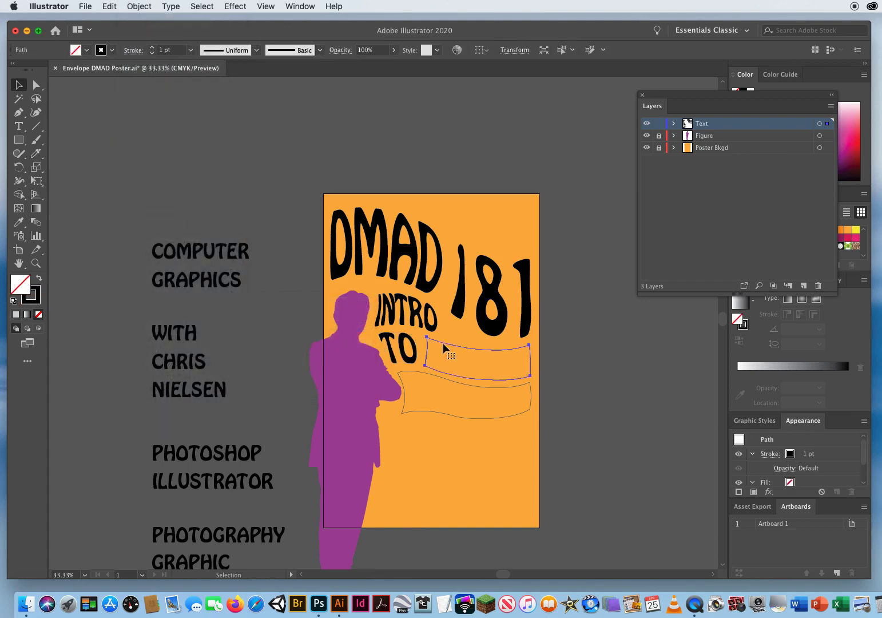
shift+click(216, 254)
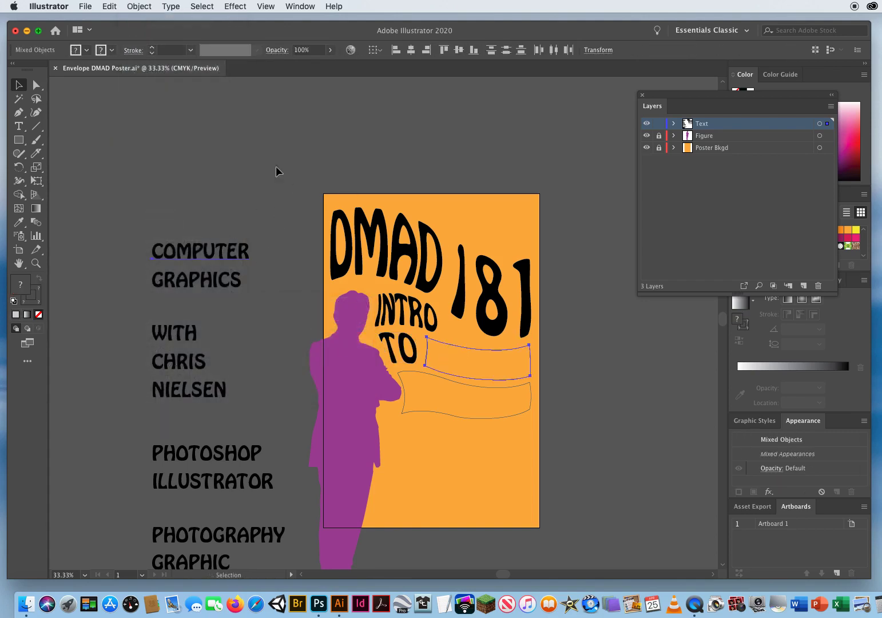
click(150, 7)
mouse_move(217, 305)
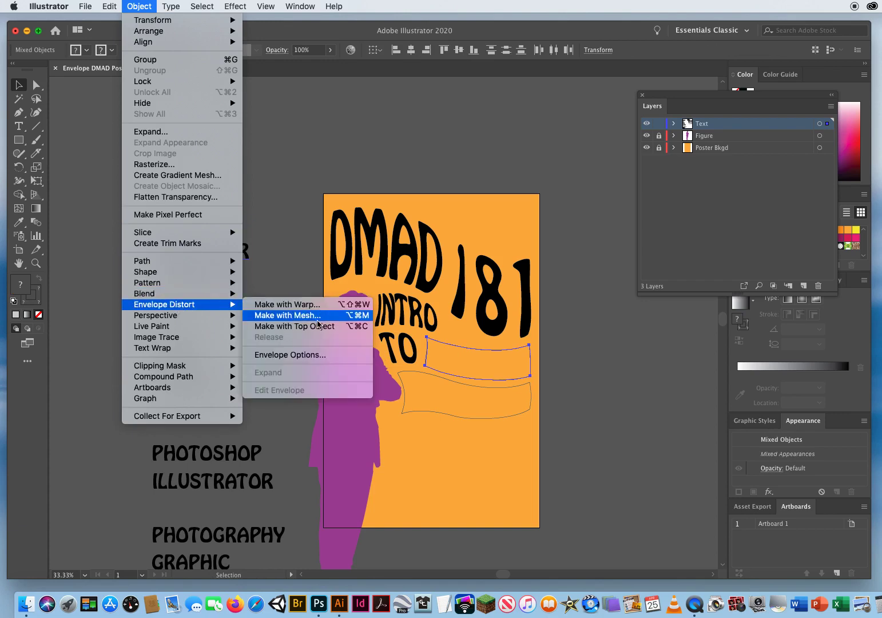
click(318, 326)
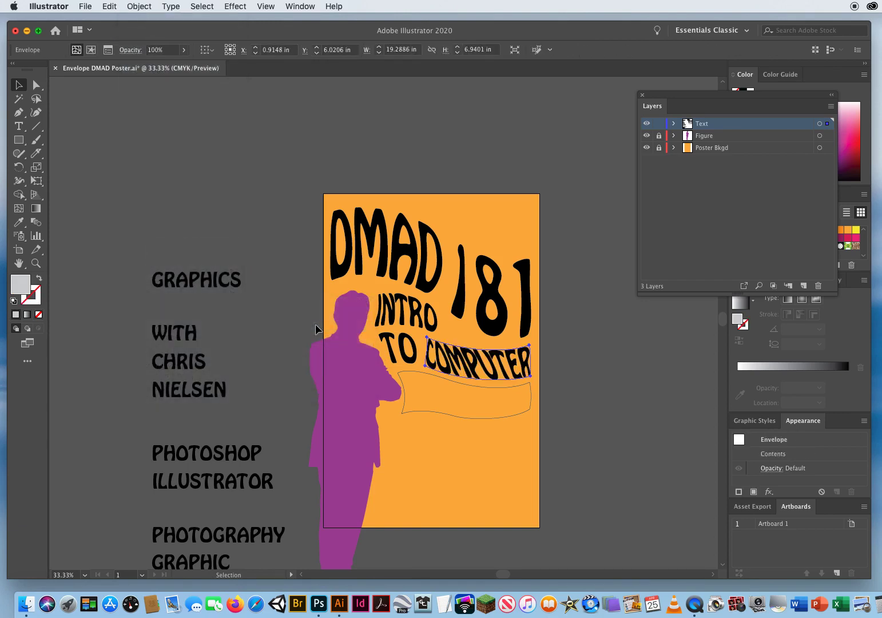
Fit the GRAPHICS text into the wavy shape below COMPUTER with Envelope Distort, Make with Top Object, and deselect.
click(426, 372)
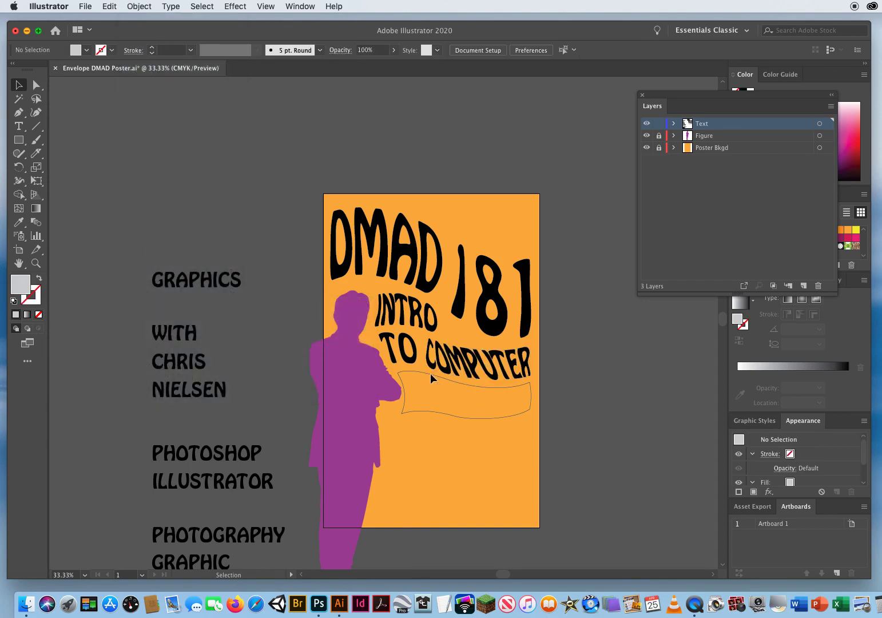
click(430, 373)
shift+click(227, 274)
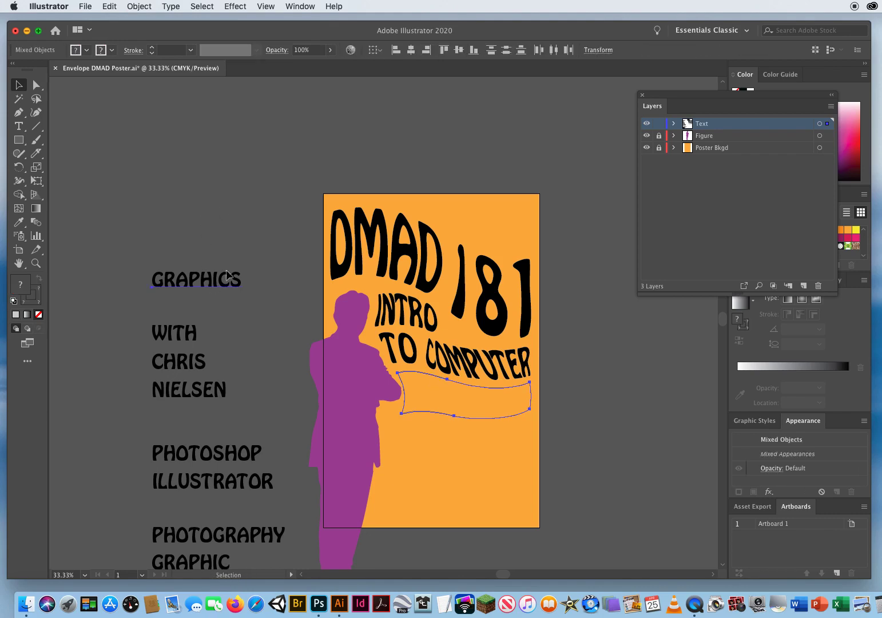
click(139, 7)
mouse_move(163, 304)
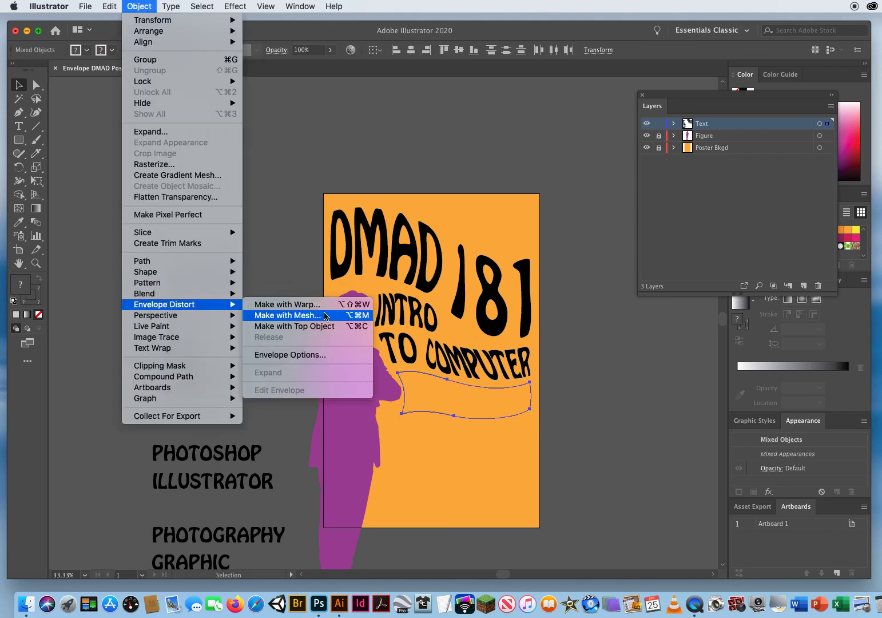
click(280, 328)
click(591, 331)
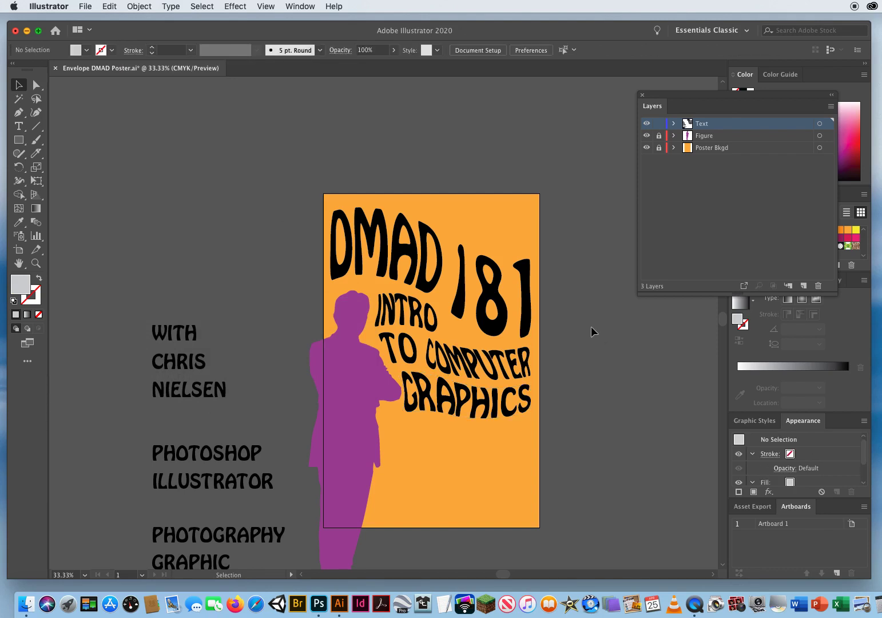
Reshape the top edge of the INTRO envelope with Direct Selection, shifting both of its curve handles to the right.
click(35, 263)
click(437, 332)
click(350, 305)
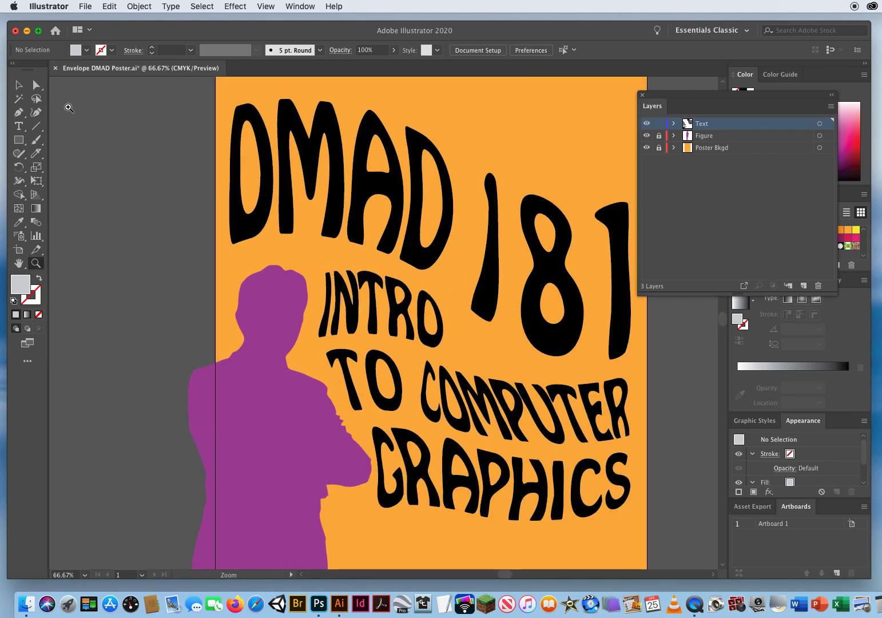
click(36, 86)
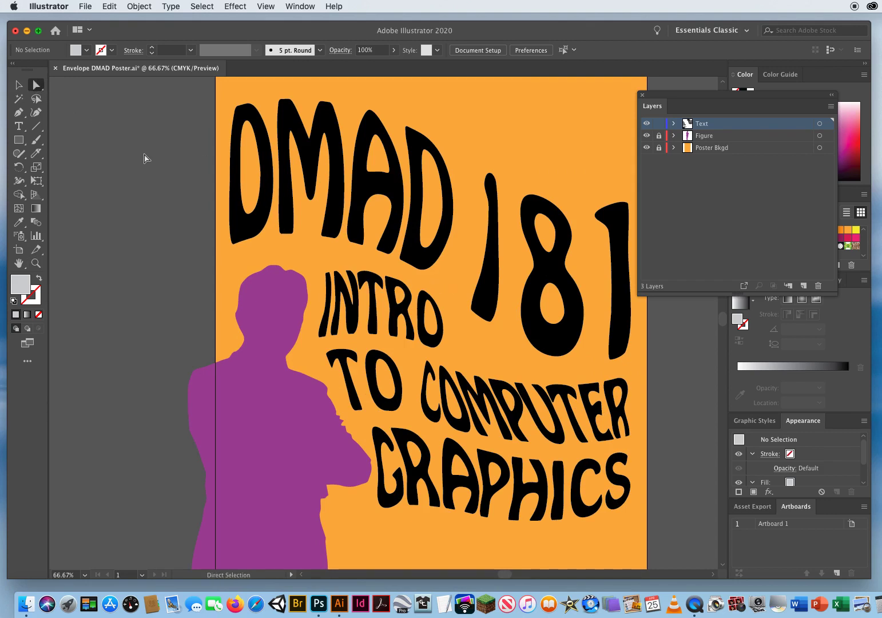
click(352, 275)
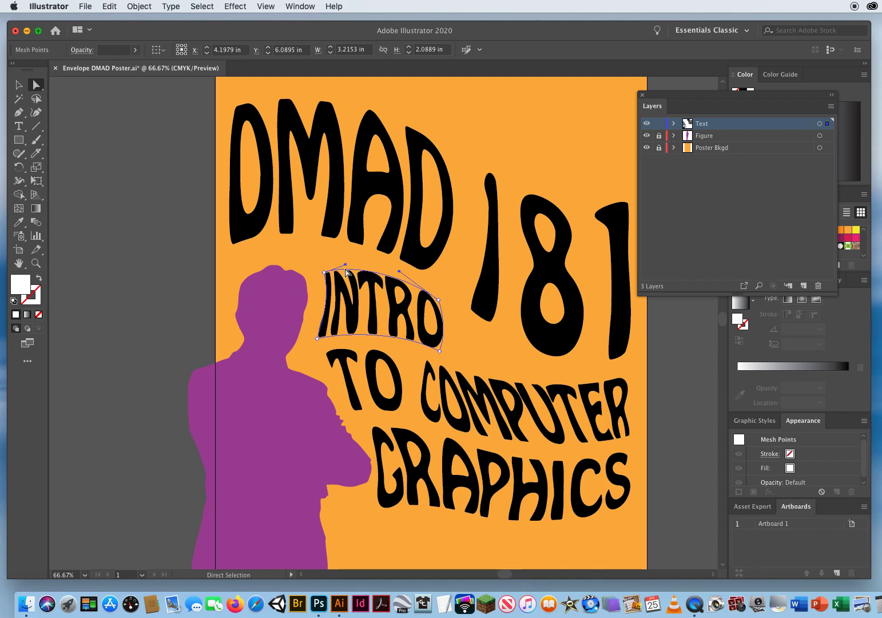
drag(401, 275, 413, 280)
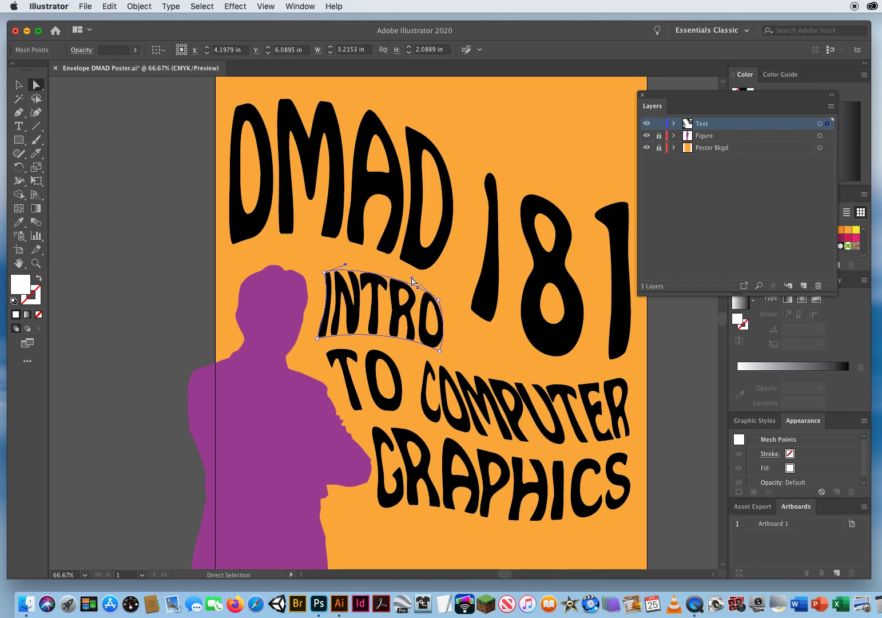
click(346, 270)
click(343, 276)
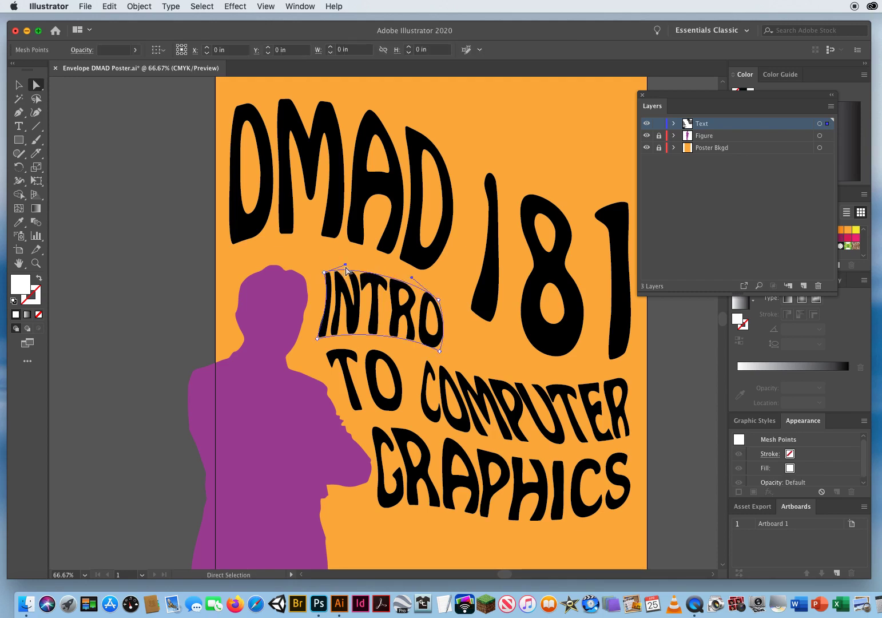
drag(350, 265, 363, 264)
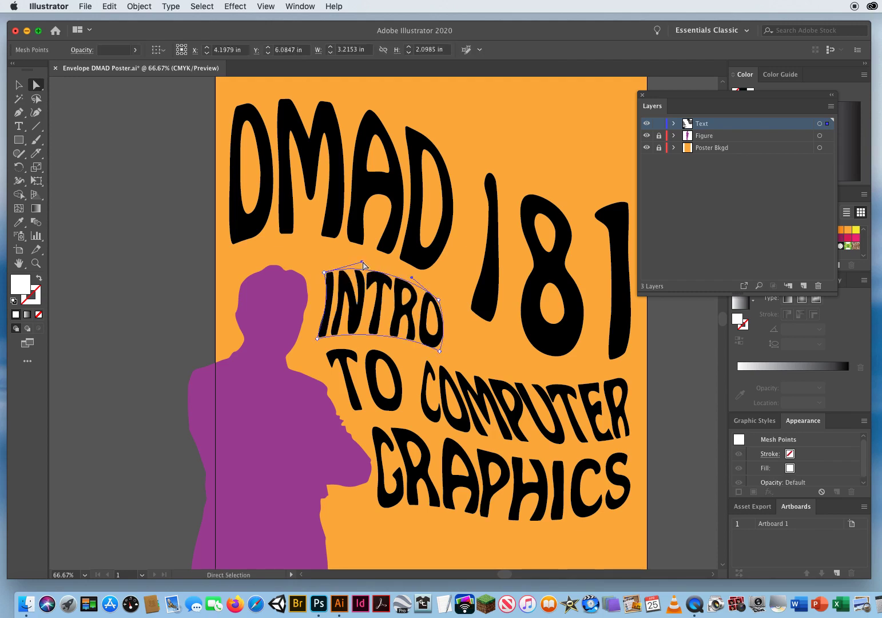
Lengthen the left curve handle on the bottom edge of the INTRO envelope toward the right, and deselect.
click(350, 332)
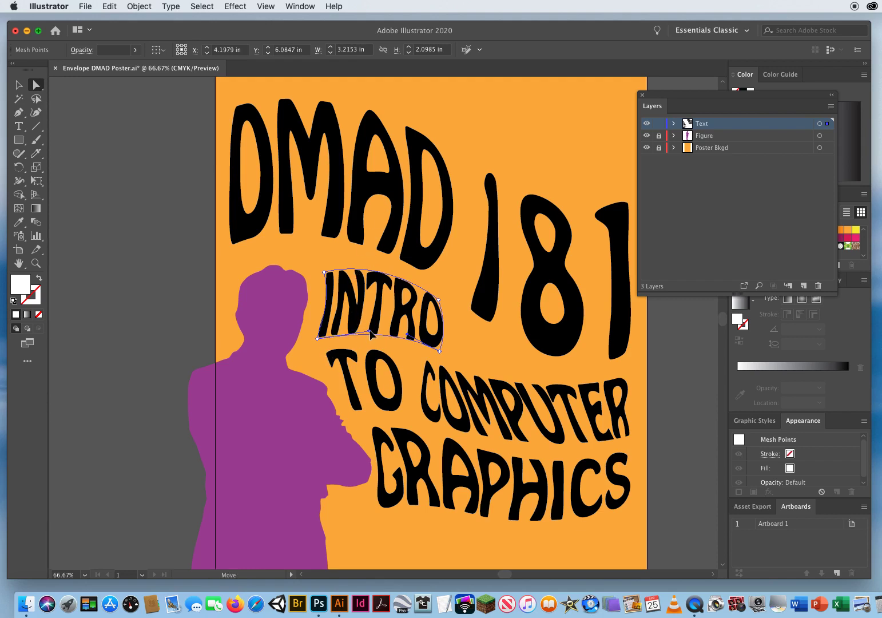
drag(355, 332, 375, 331)
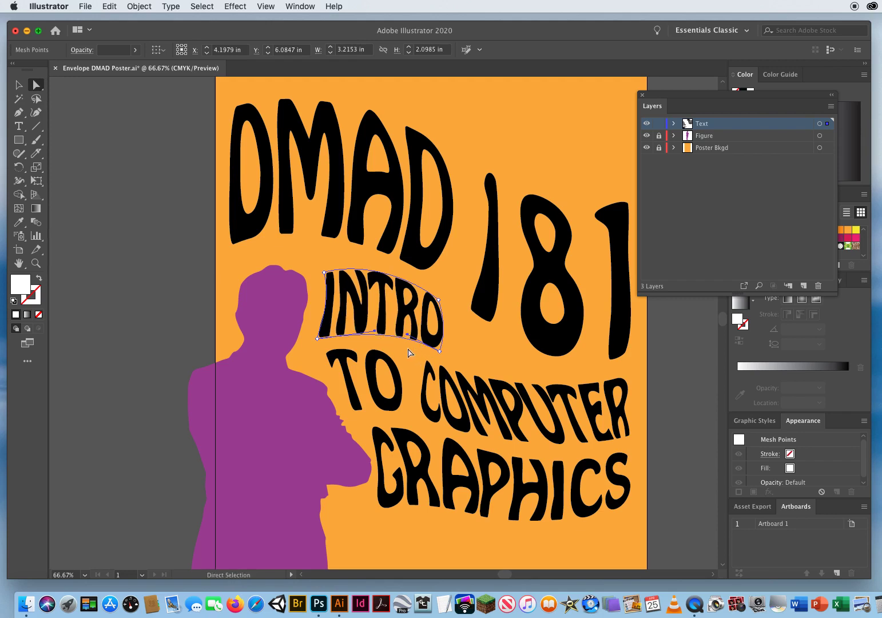
click(147, 316)
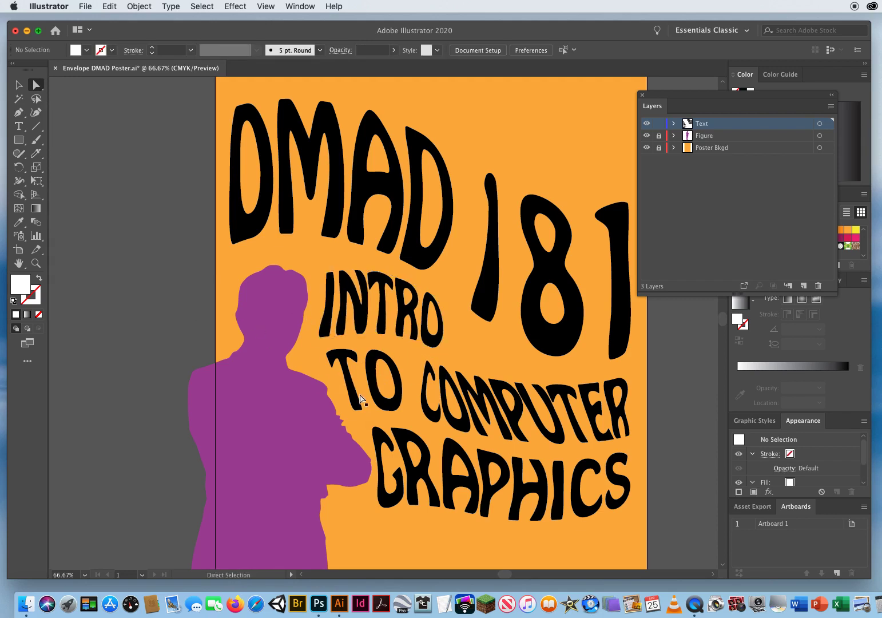
Shift the curve handles on the top edge of the TO envelope to the right to widen the T, and deselect.
click(351, 353)
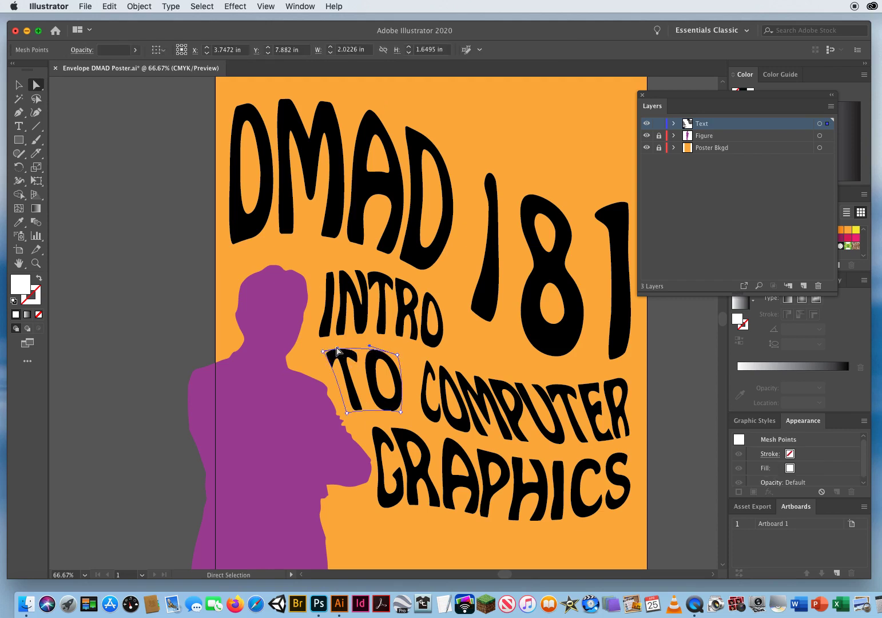
drag(338, 351, 374, 350)
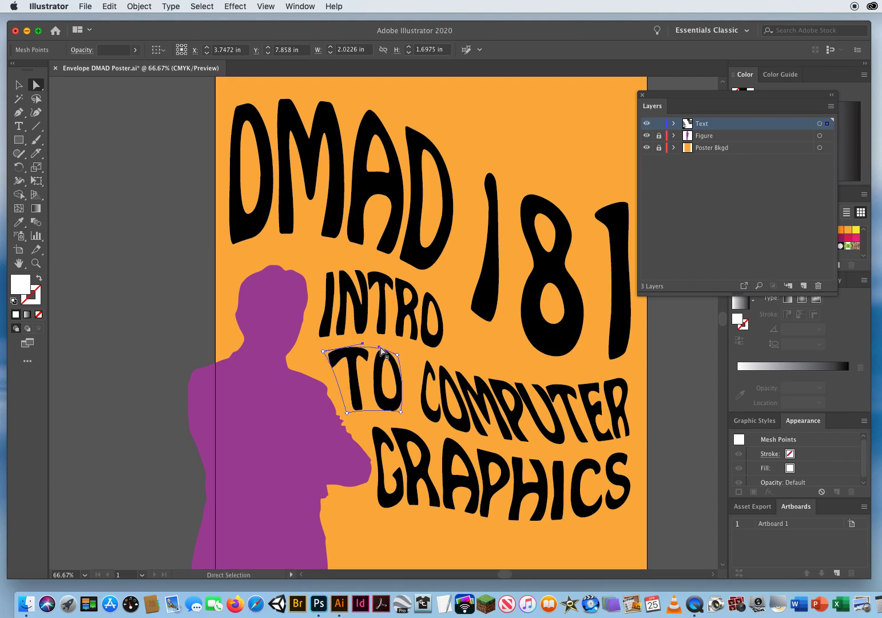
click(159, 320)
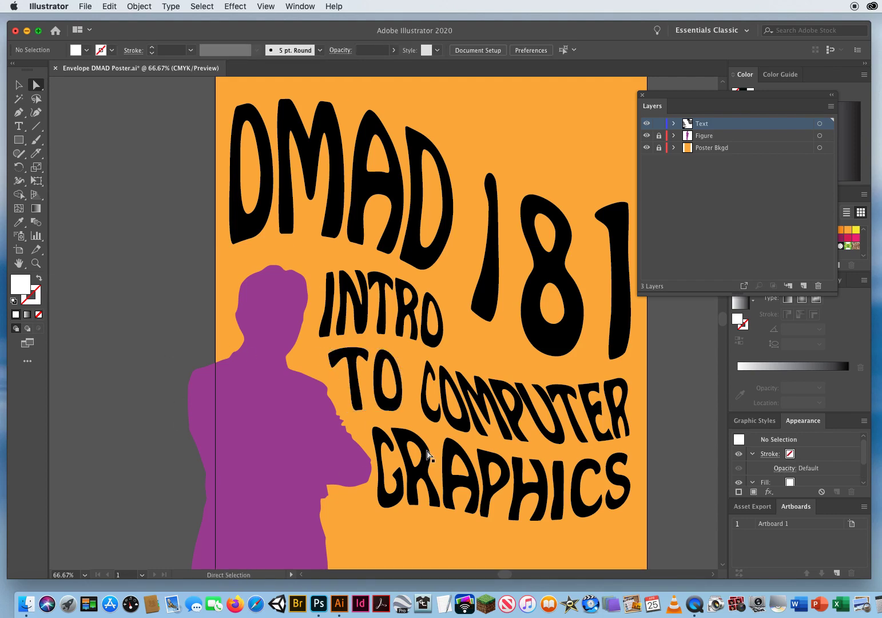
Shift both curve handles on the top edge of the COMPUTER envelope to the right to straighten its slanted letters, and deselect.
scroll(428, 456, down, 2)
scroll(427, 456, right, 4)
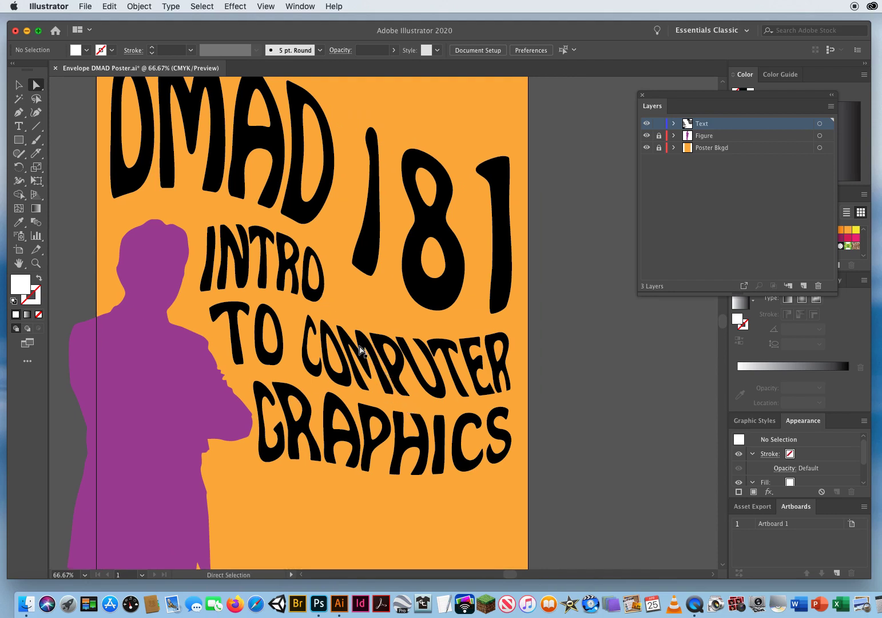
click(351, 331)
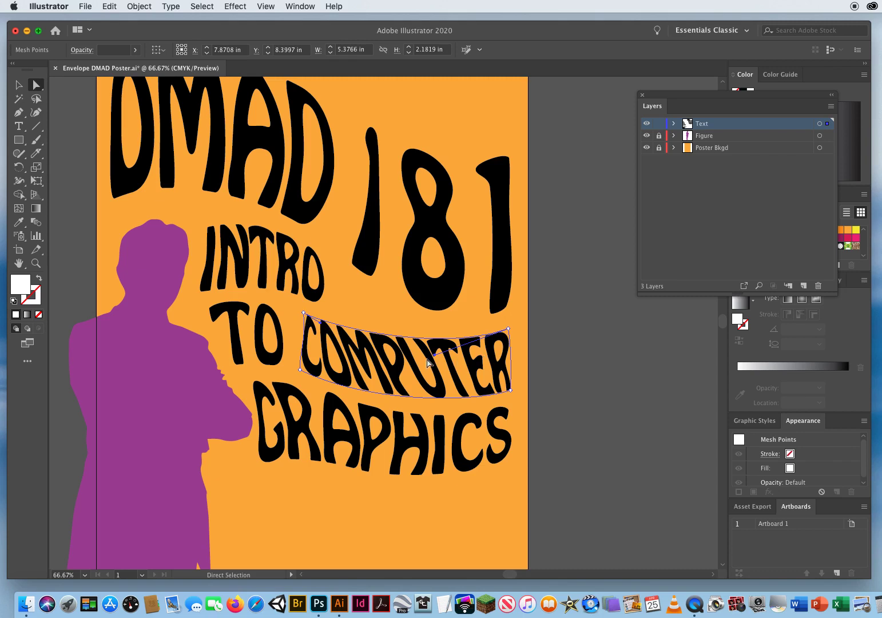
drag(434, 359, 453, 351)
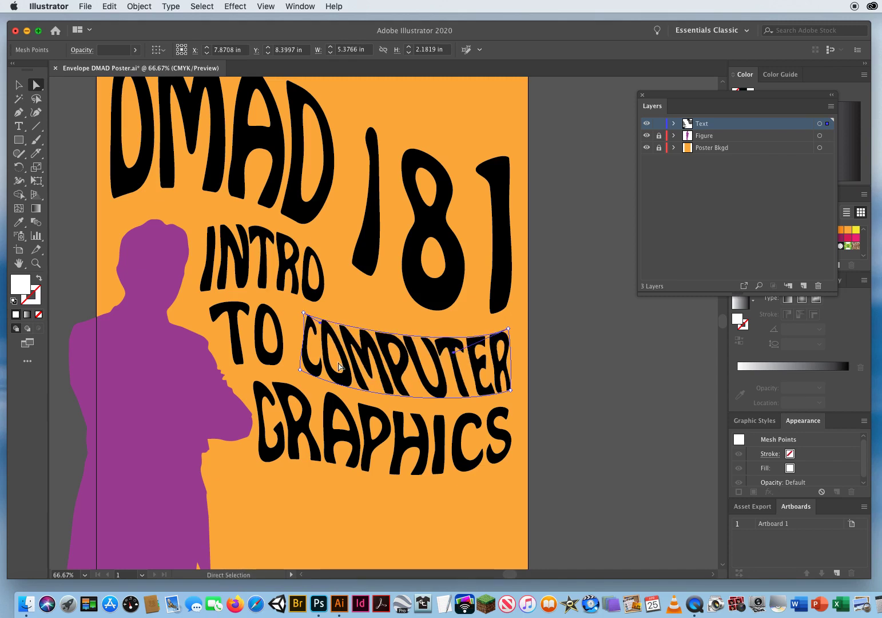
drag(321, 323, 364, 332)
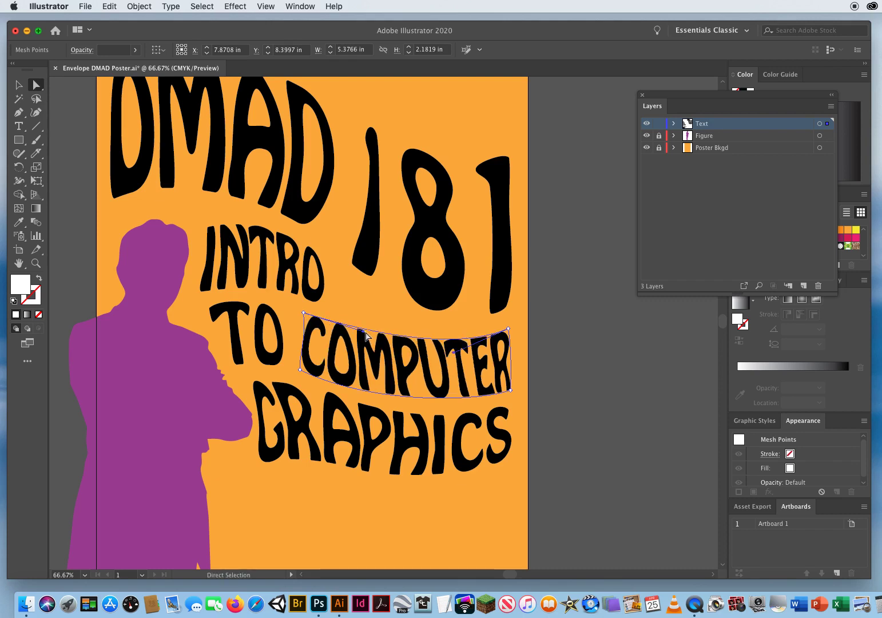
click(513, 412)
click(450, 350)
click(509, 458)
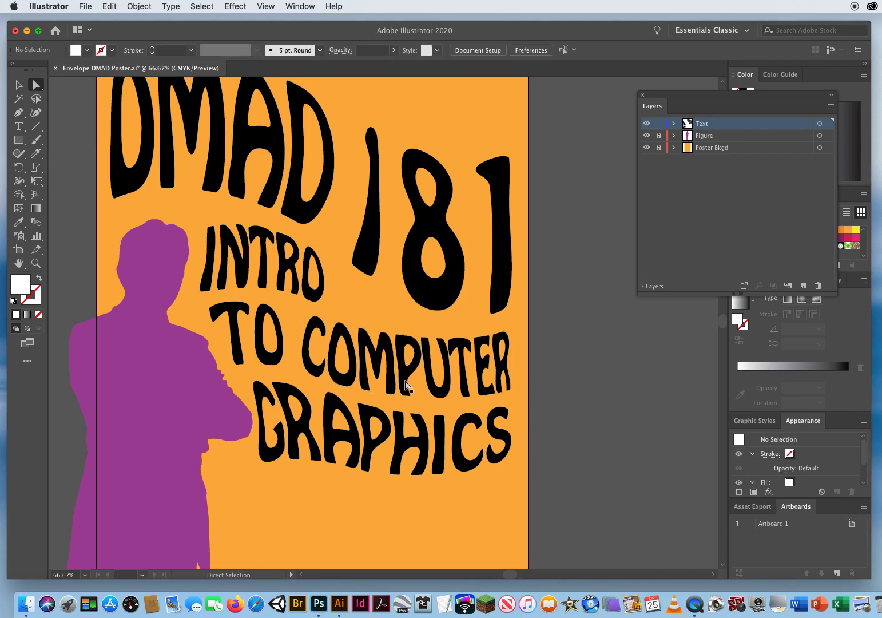
Shift the curve handles on the left half of the GRAPHICS envelope's top edge to the right, and deselect.
click(344, 397)
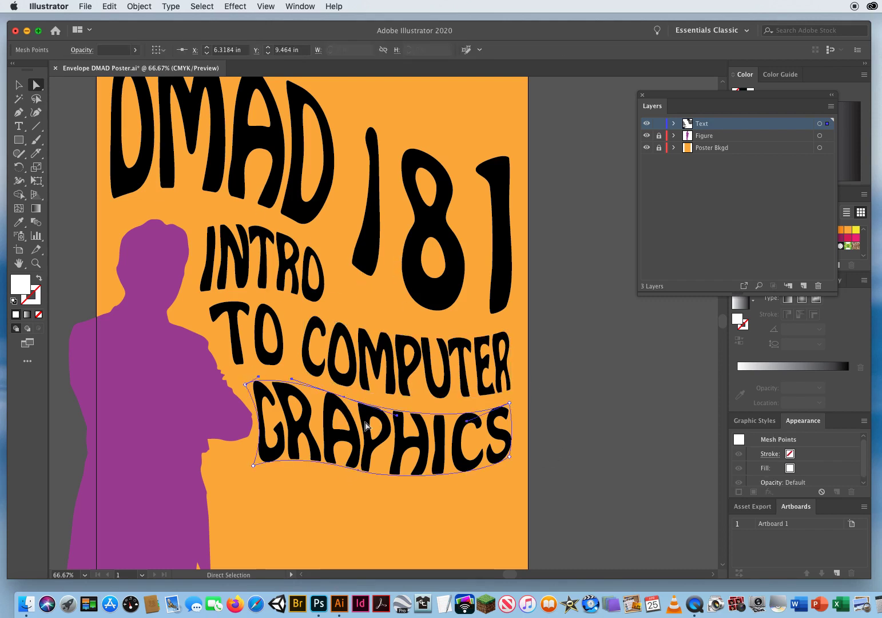
click(294, 385)
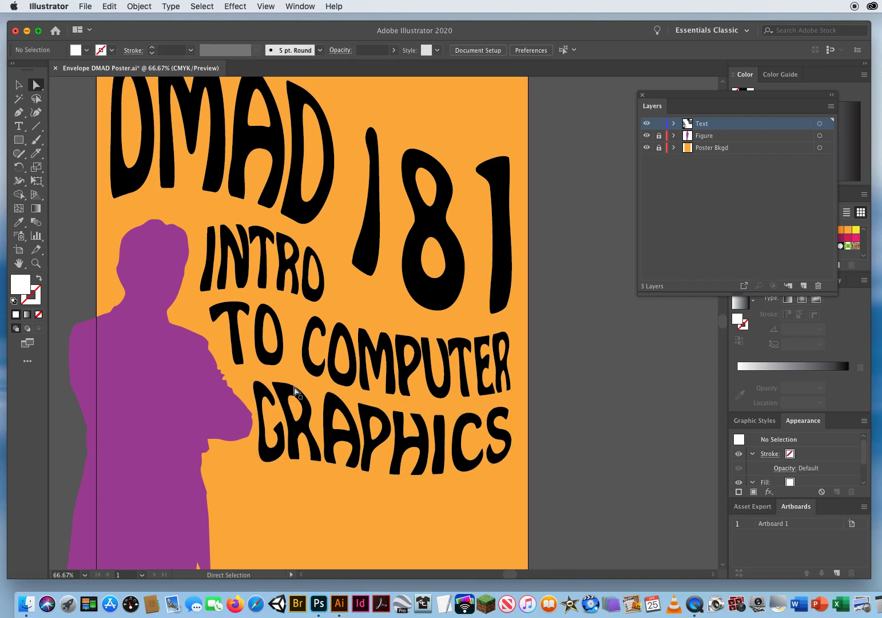
click(294, 389)
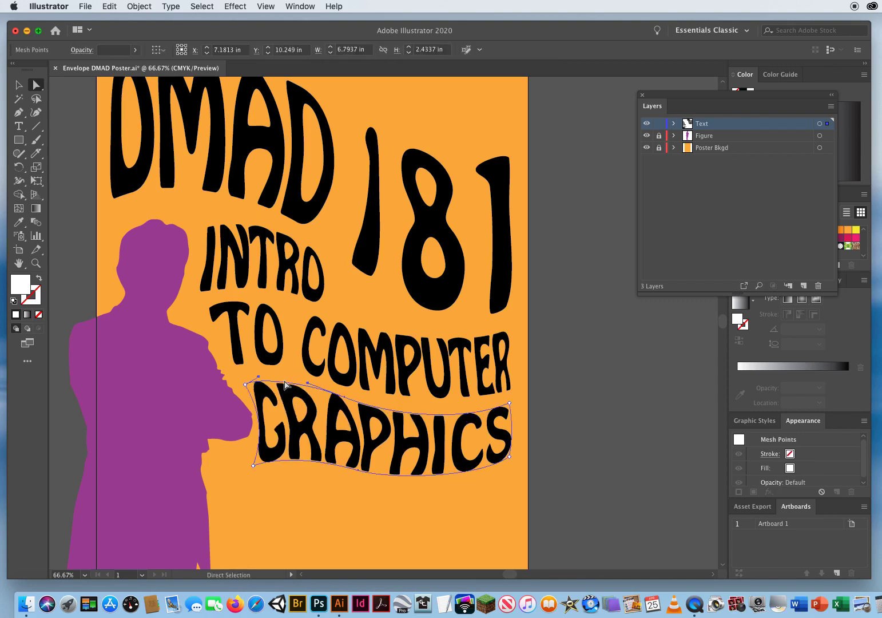
drag(260, 383, 281, 377)
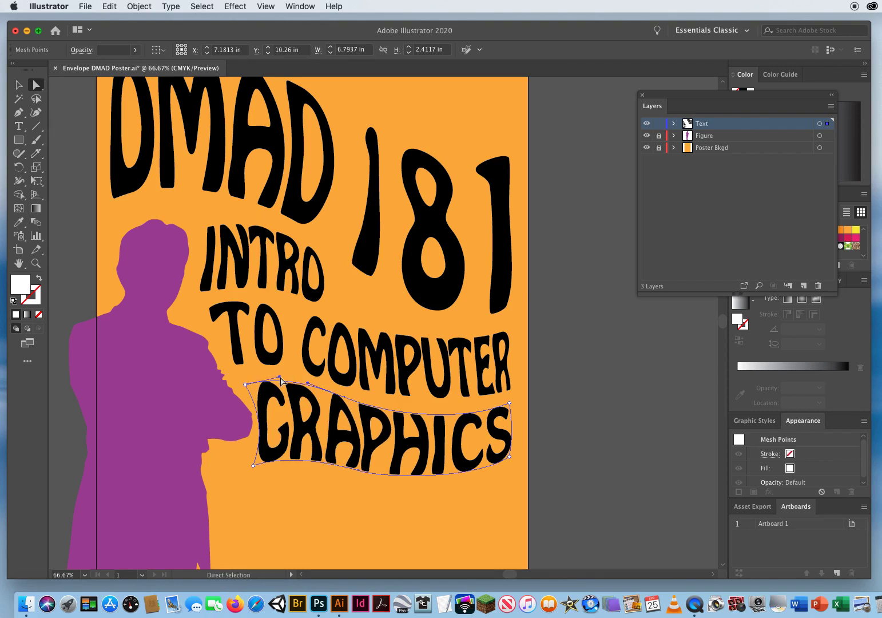
click(577, 413)
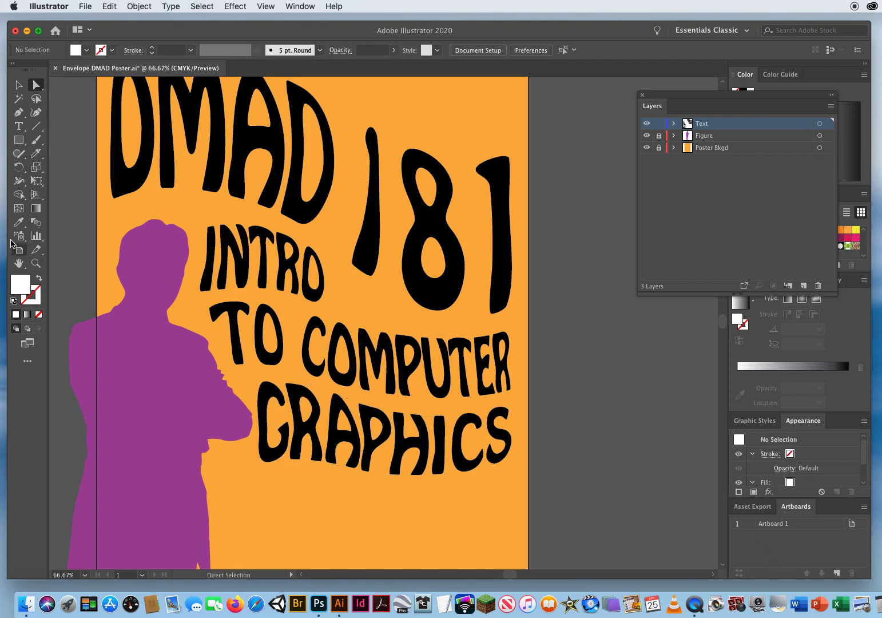
Draw a tall, narrow closed Pen shape without fill down the figure, from below the folded arms to near the poster's bottom edge.
click(36, 263)
alt+click(342, 359)
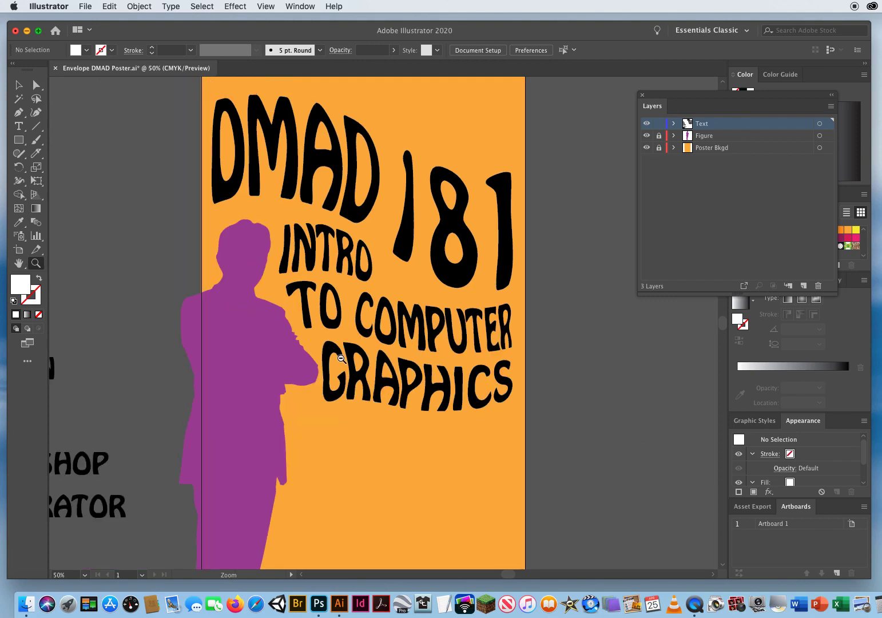
drag(354, 358, 409, 317)
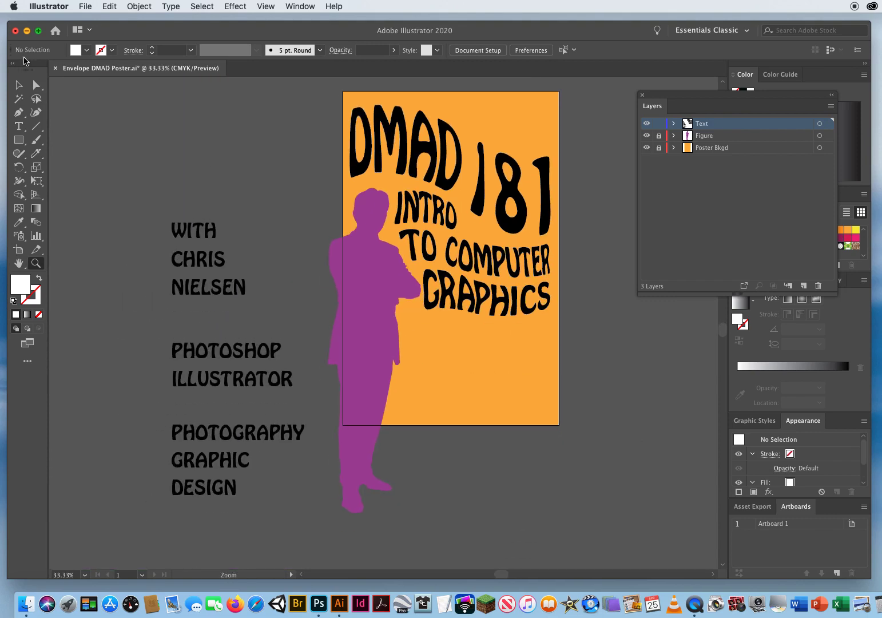
click(19, 85)
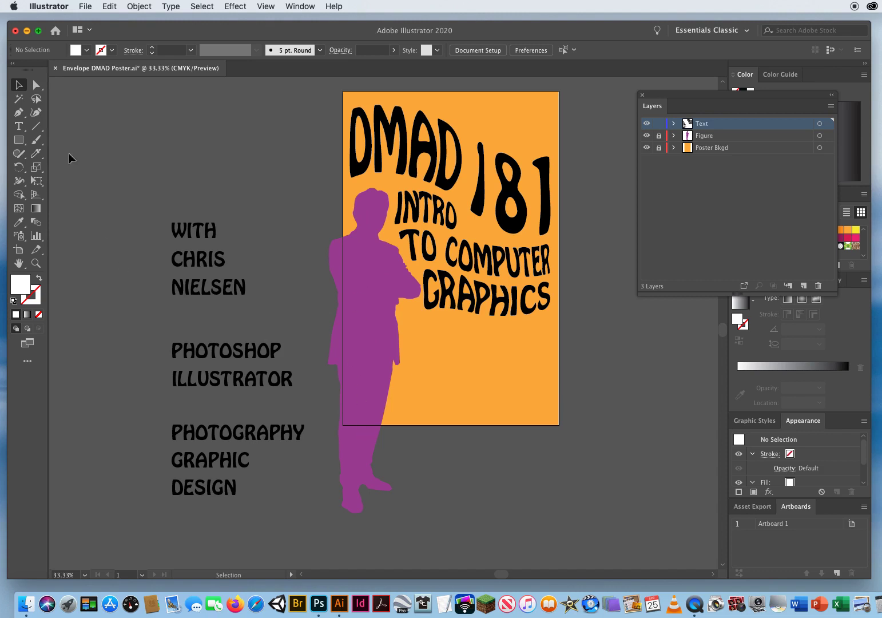
click(19, 112)
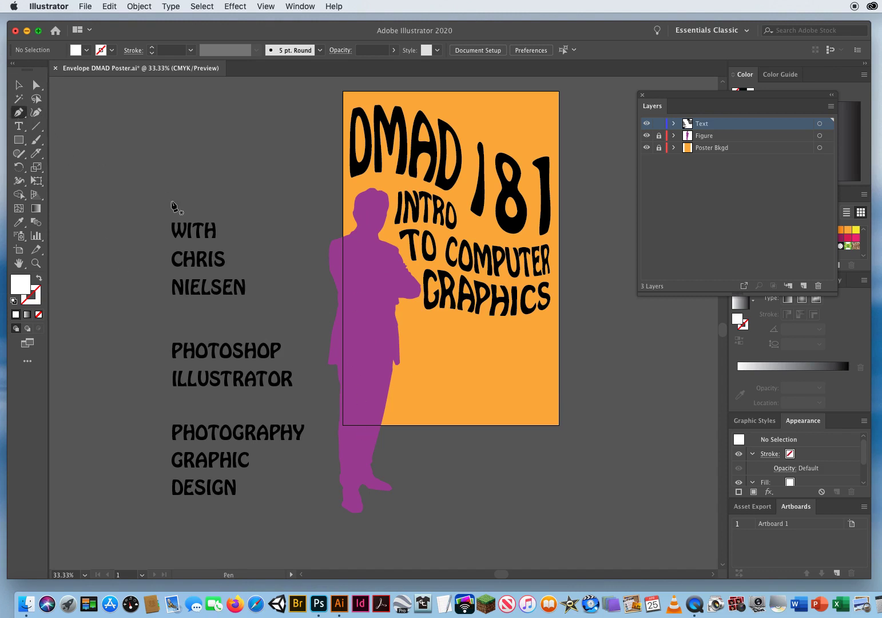
key(d)
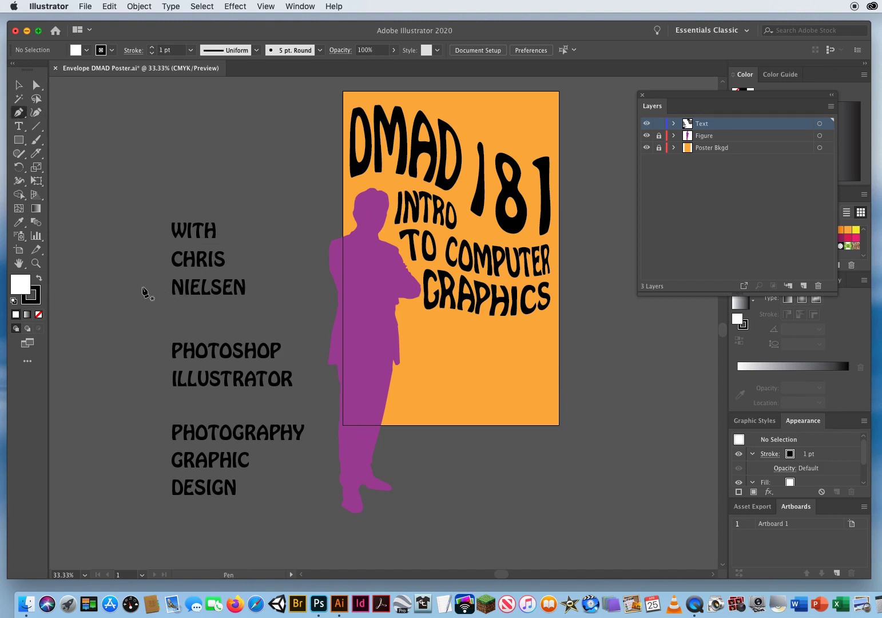
click(38, 314)
drag(350, 294, 379, 296)
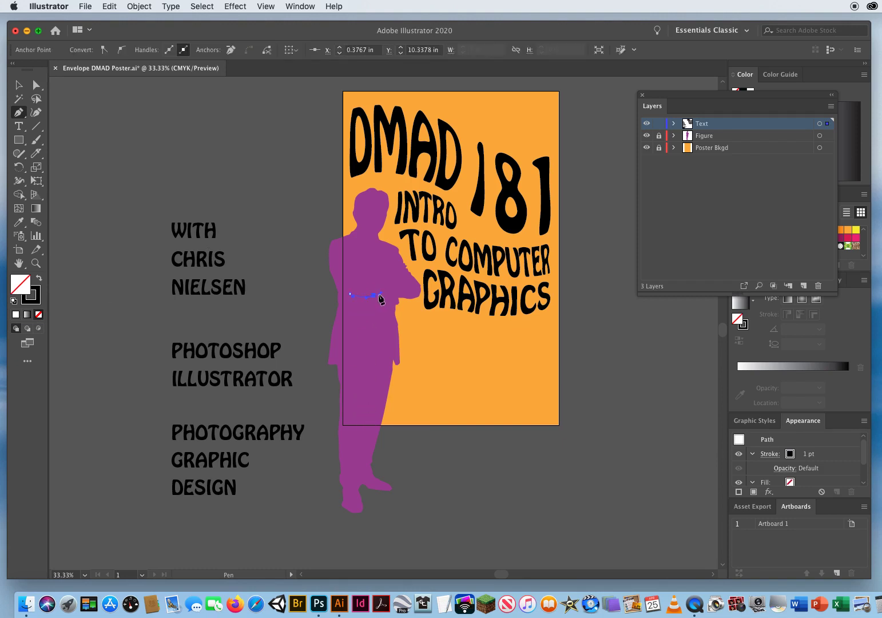
click(372, 296)
drag(373, 419, 371, 434)
click(347, 421)
click(350, 295)
click(26, 92)
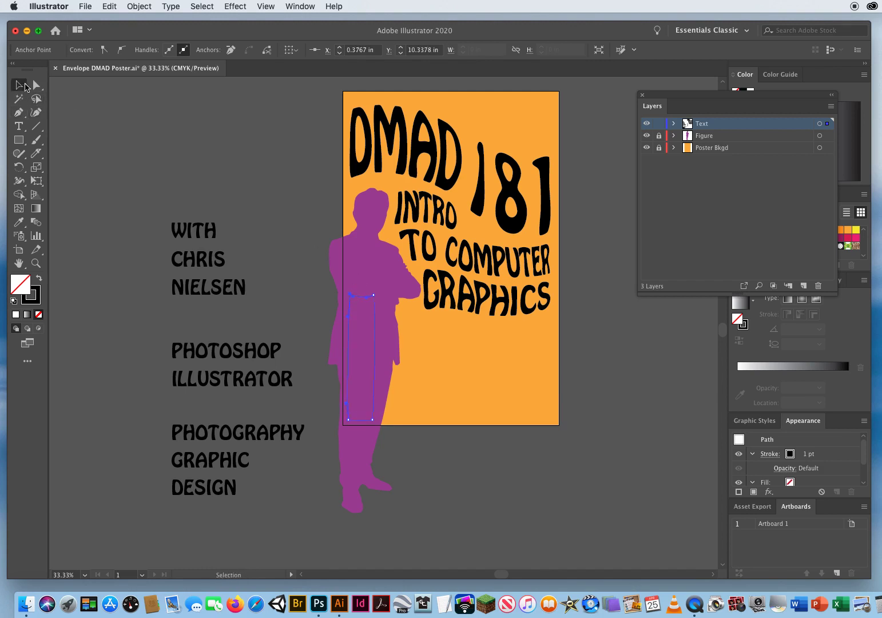
Apply the default white fill and black stroke to the tall shape on the figure, and reselect it.
key(d)
click(171, 131)
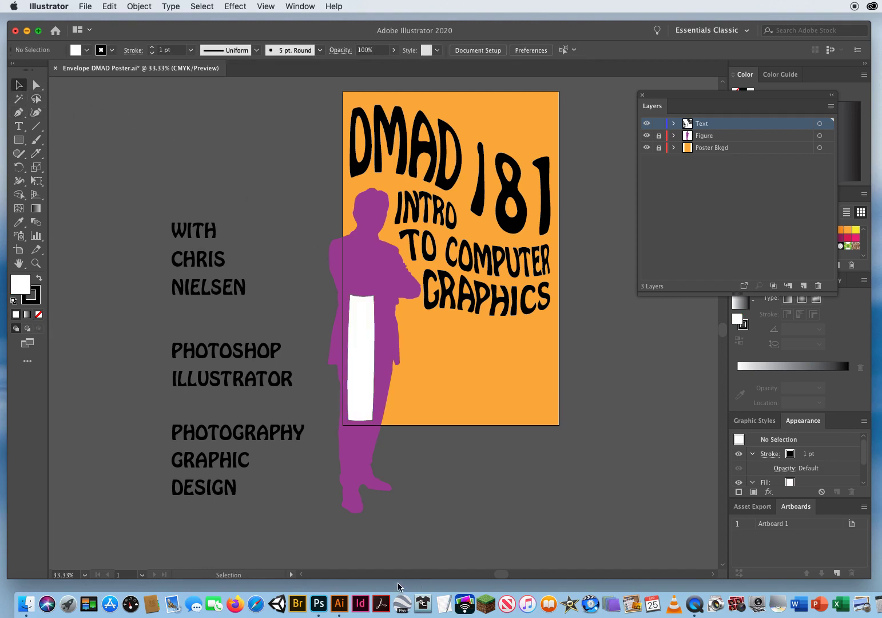
click(362, 343)
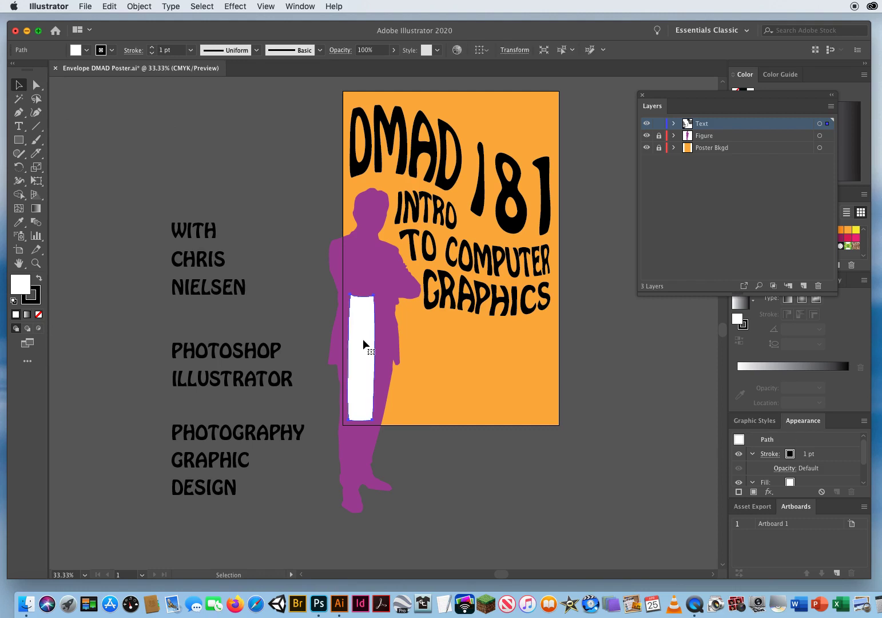
Try envelope-distorting the PHOTOSHOP text into the tall white shape on the figure, and undo it.
shift+click(235, 354)
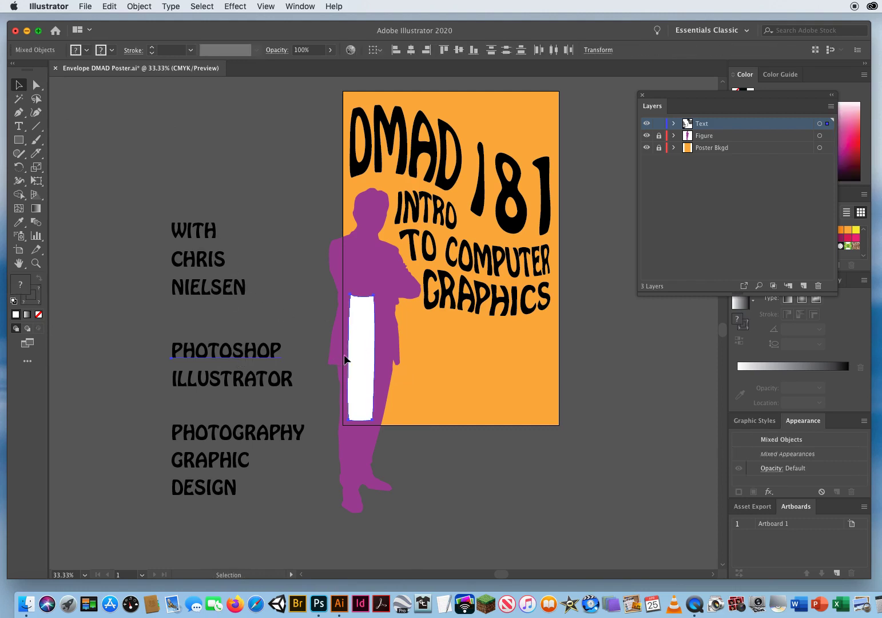
click(137, 7)
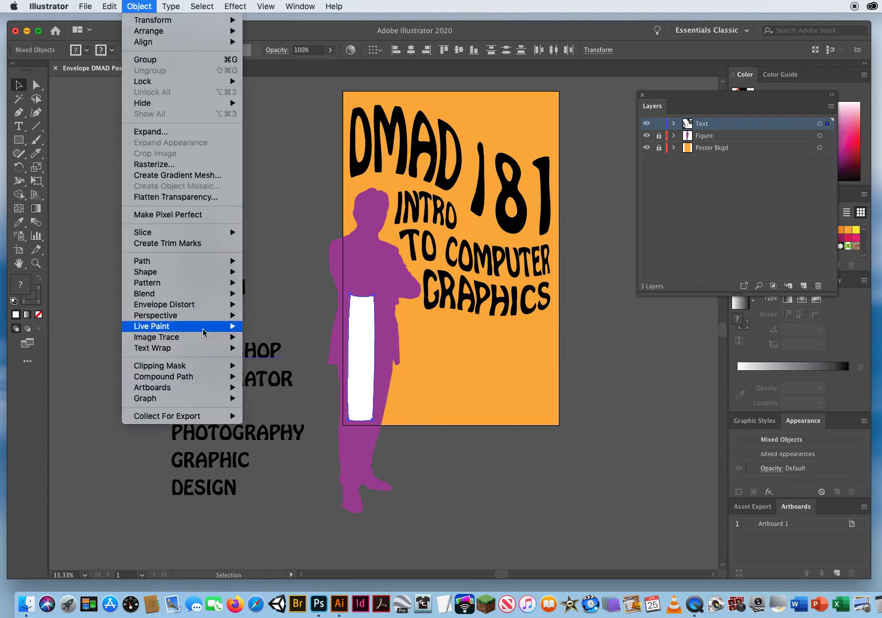
mouse_move(151, 306)
click(289, 326)
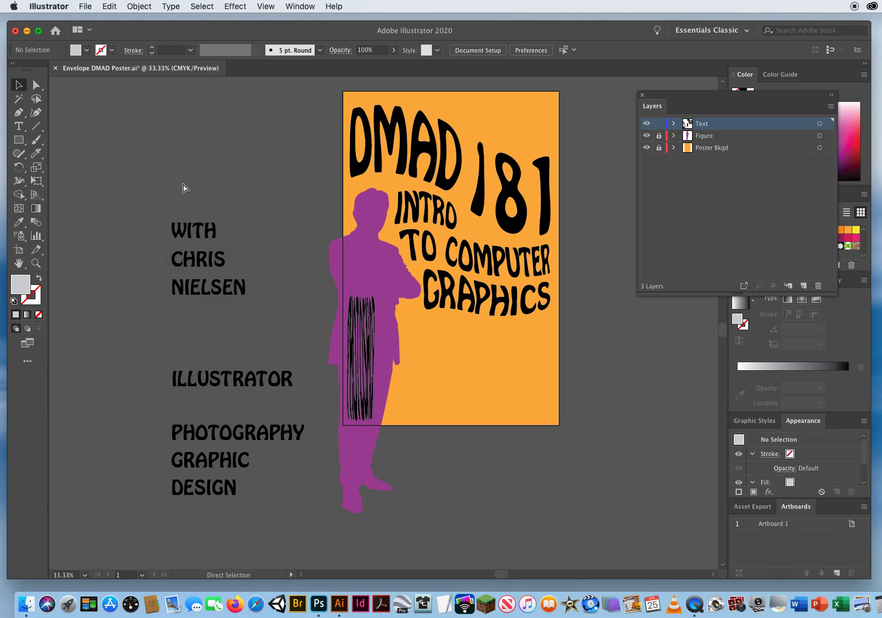
key(cmd+z)
click(219, 198)
Replace the tall white shape with a wider closed Pen shape, curved along the figure's right side, from below the arms to near the poster's bottom.
click(359, 339)
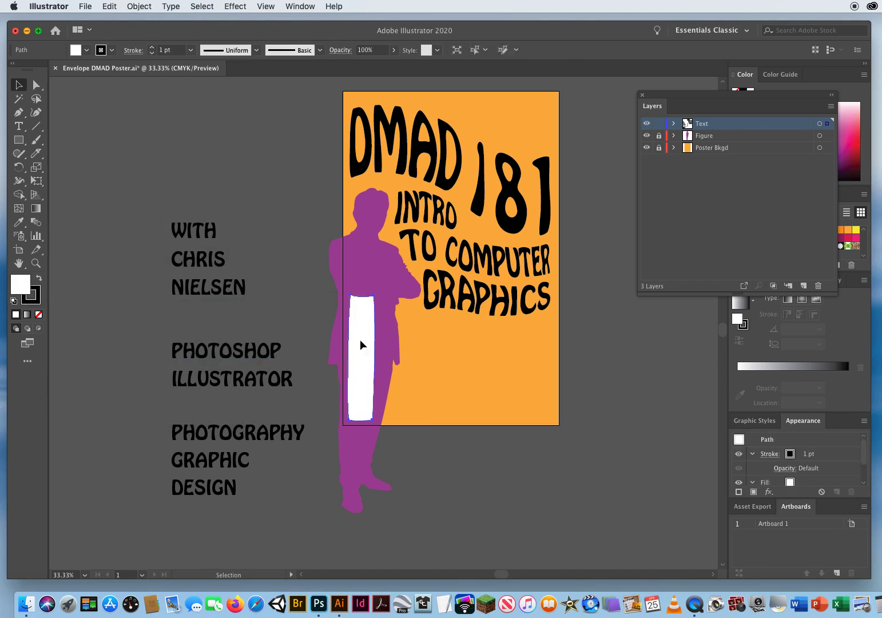
key(Delete)
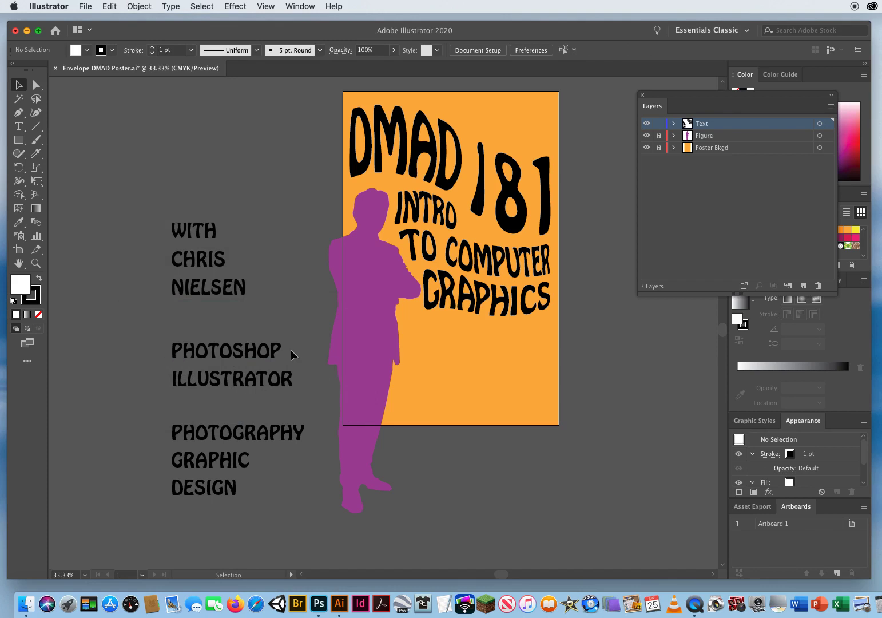
click(19, 113)
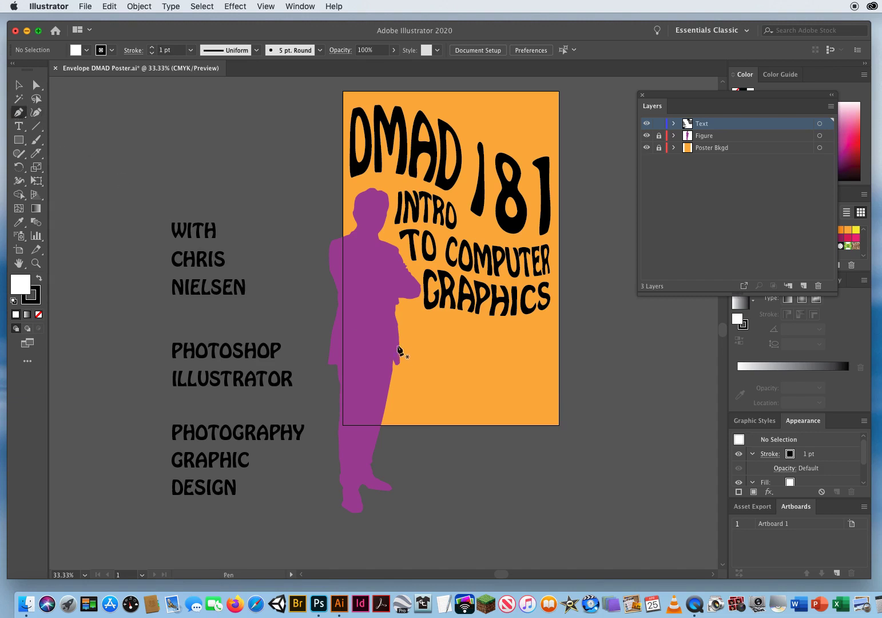
click(388, 314)
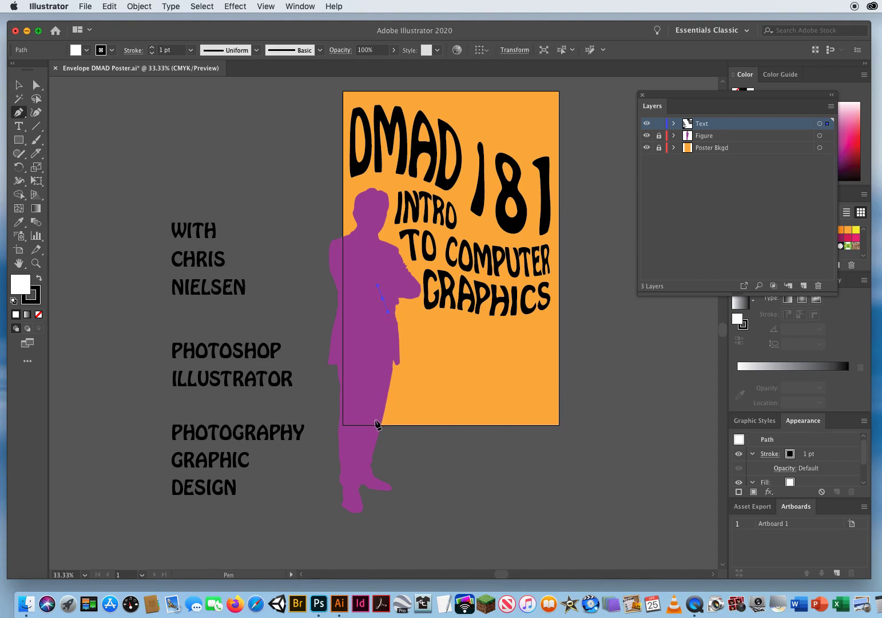
drag(361, 464, 360, 466)
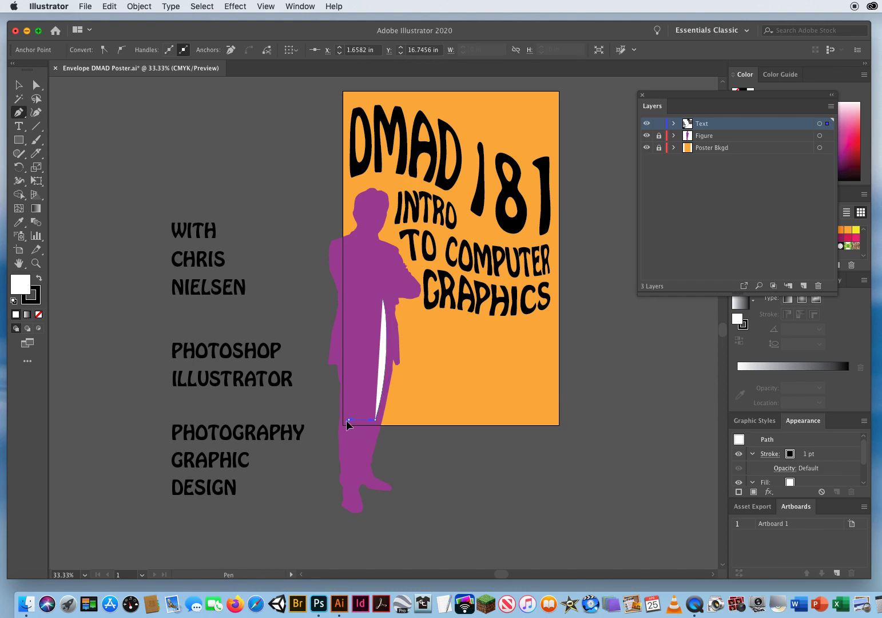
click(349, 420)
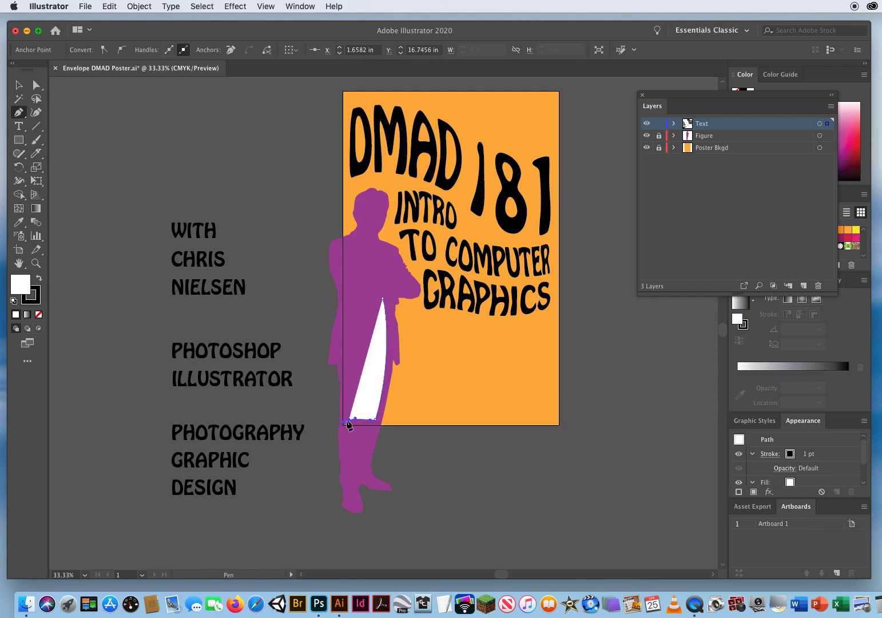
click(349, 298)
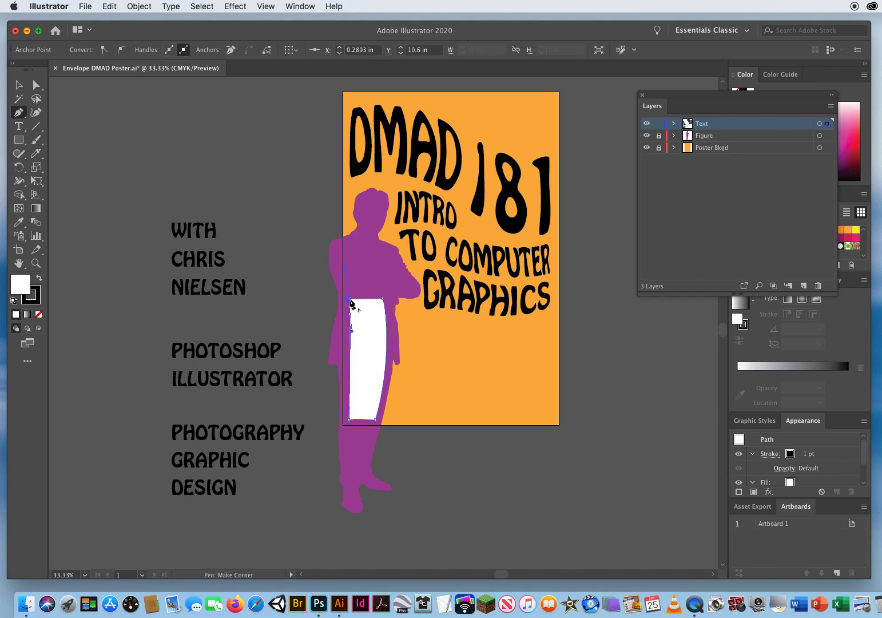
click(383, 298)
click(19, 85)
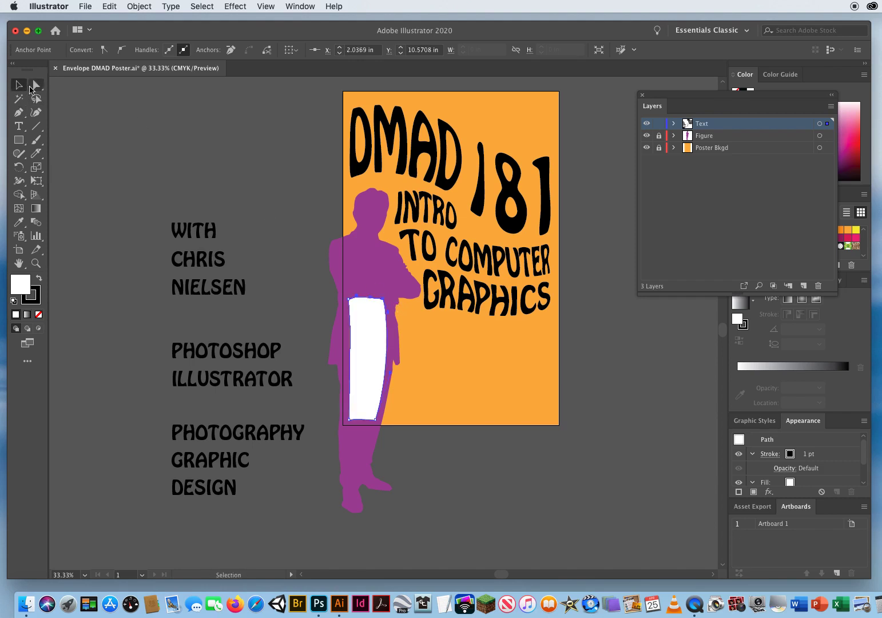
Rotate the white shape on the figure 90° counterclockwise so it lies horizontally, and deselect it.
click(374, 346)
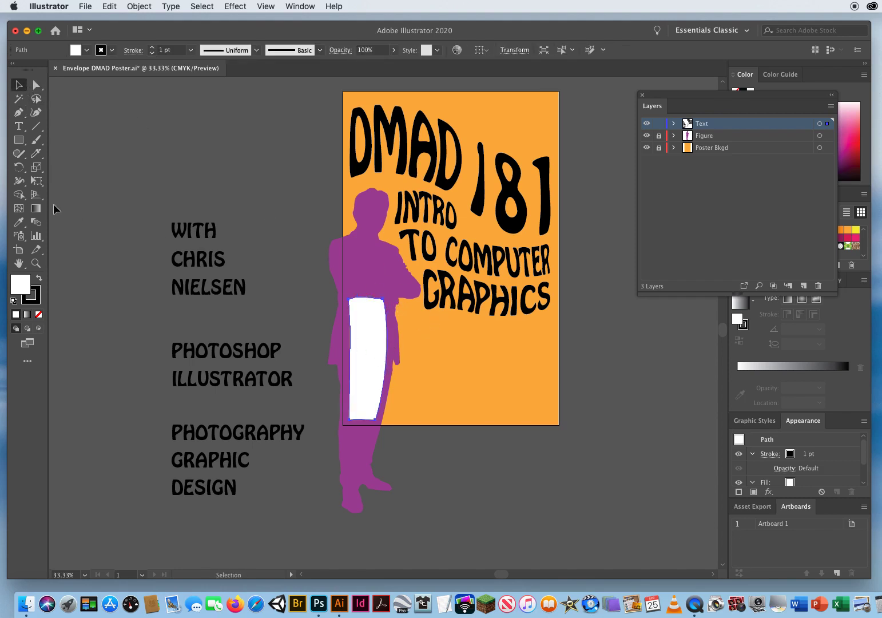
click(19, 167)
drag(336, 281, 272, 397)
click(19, 85)
click(262, 285)
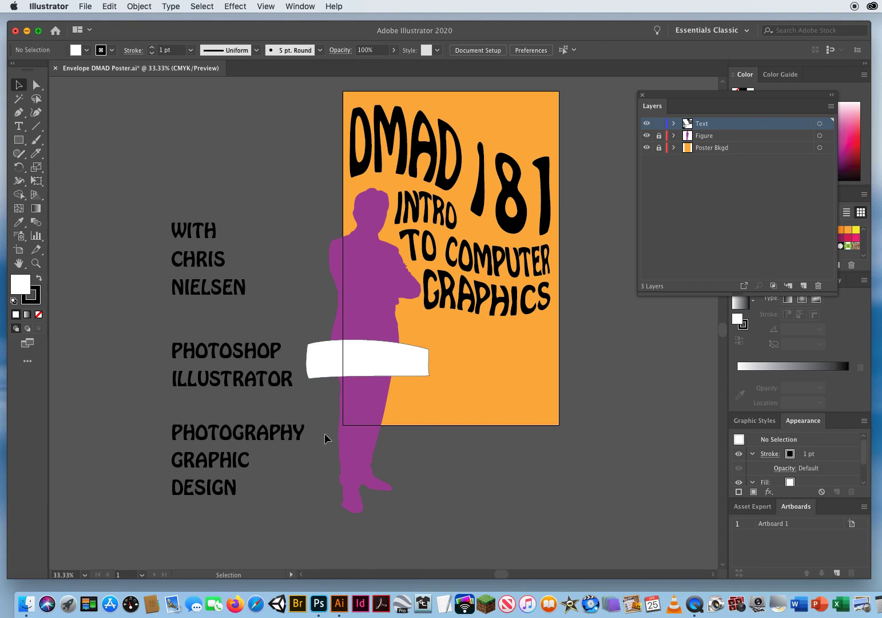
Envelope-distort the PHOTOSHOP text using the horizontal white shape as the top object.
click(337, 361)
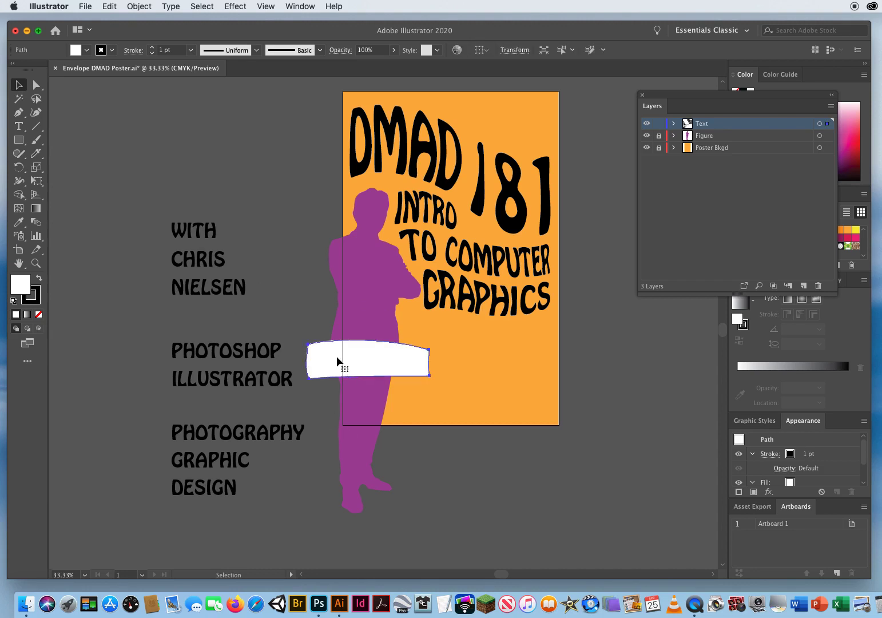
shift+click(235, 352)
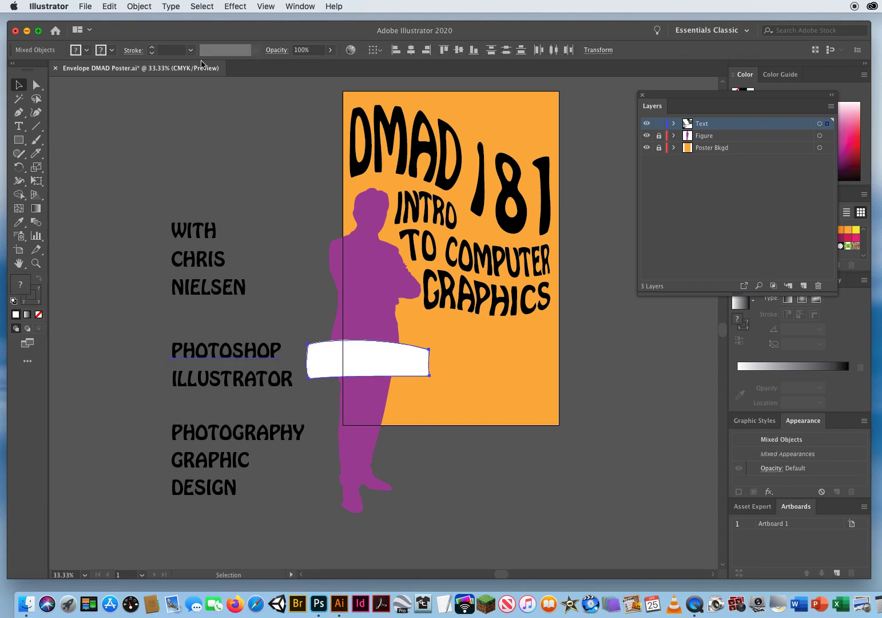
click(139, 6)
mouse_move(172, 308)
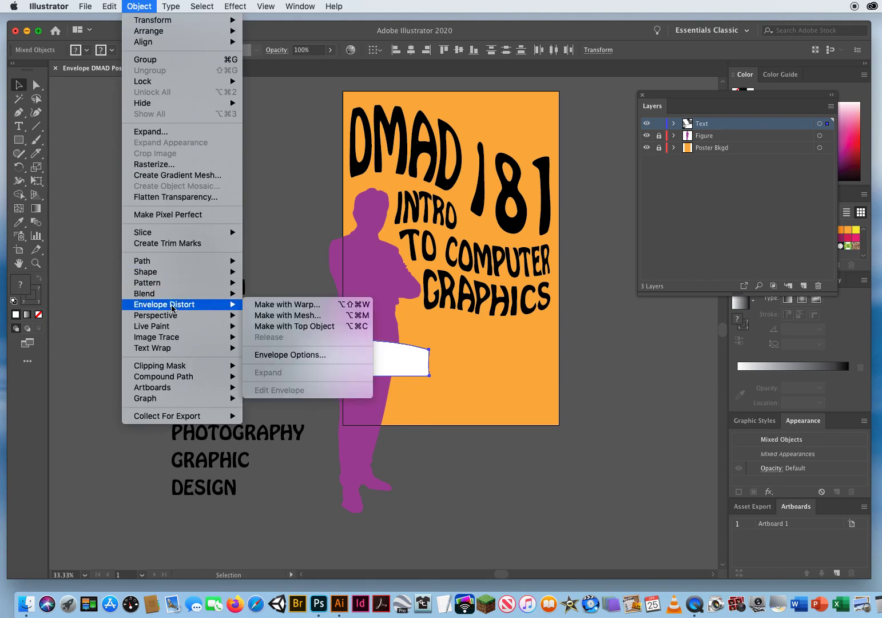
click(295, 326)
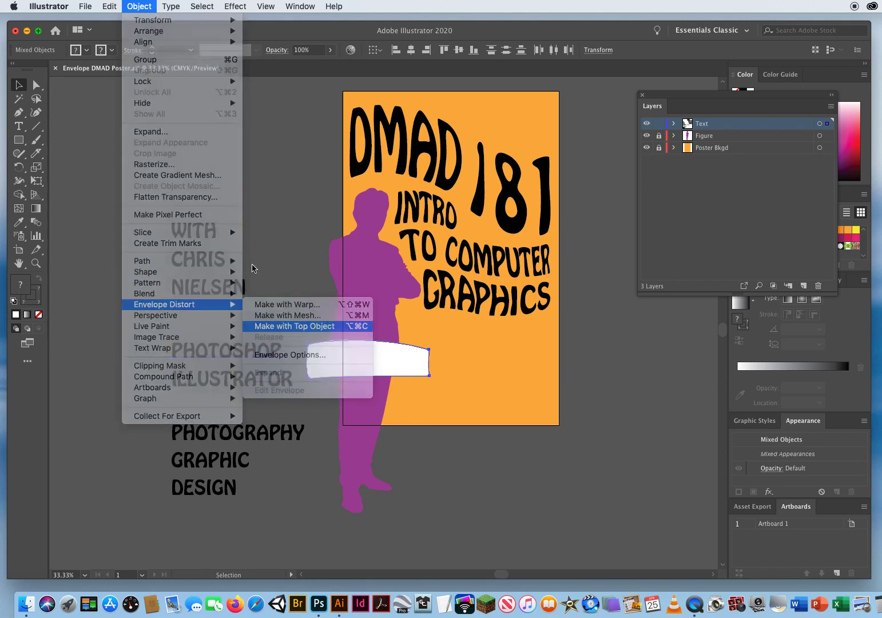
Shift the PHOTOSHOP envelope's top-edge curve handle right and its bottom-edge handle left to straighten the letters, and deselect.
click(37, 85)
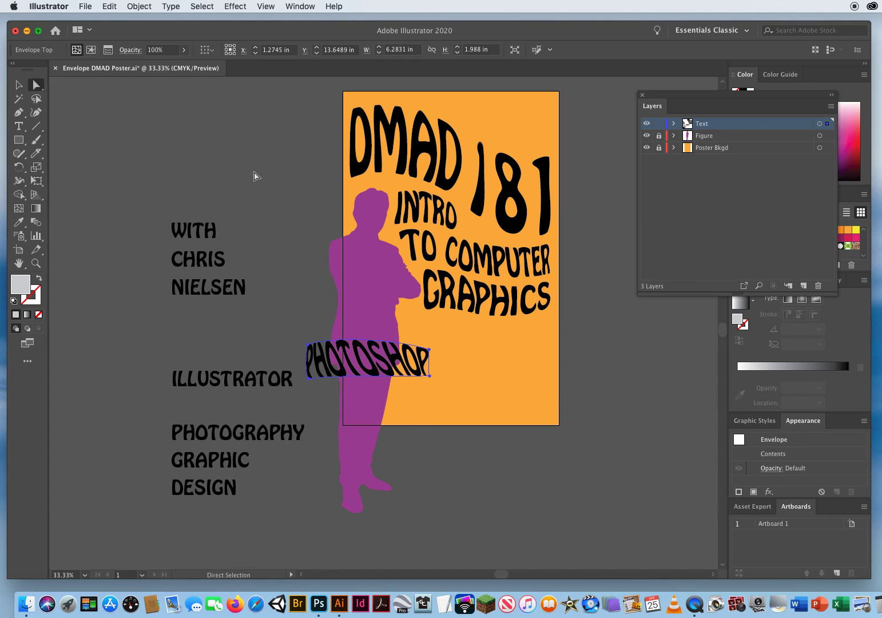
click(255, 175)
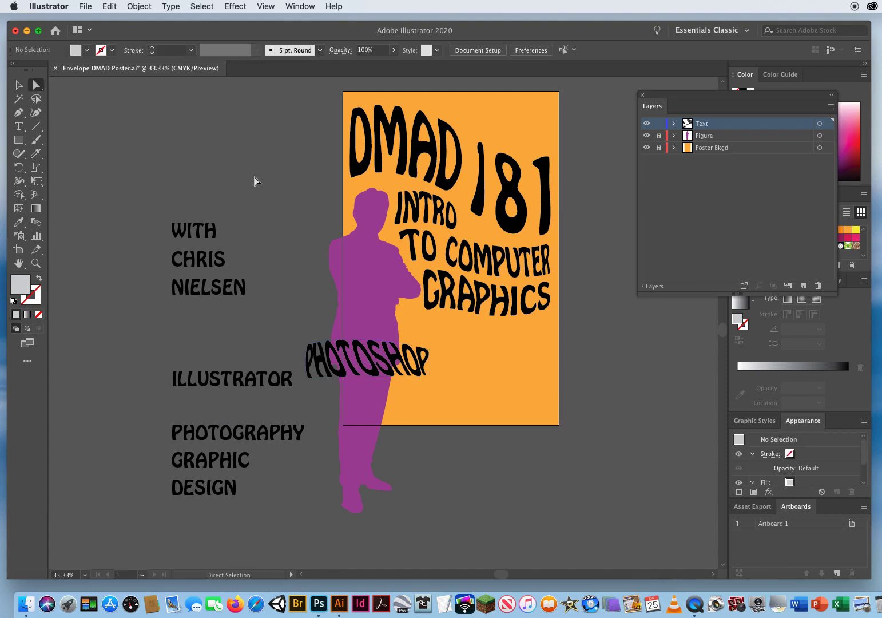
click(324, 345)
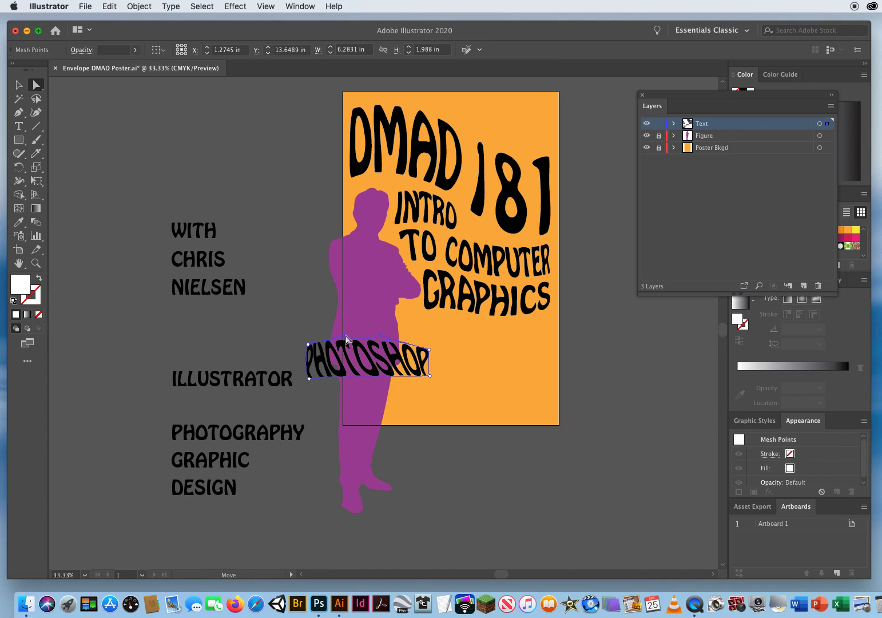
drag(346, 335, 399, 342)
click(417, 377)
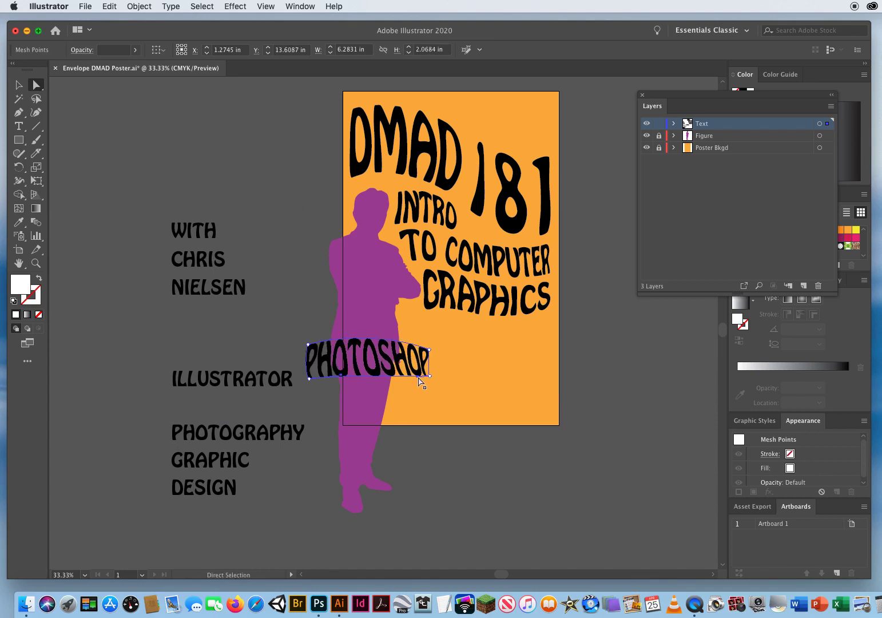
drag(418, 376, 394, 382)
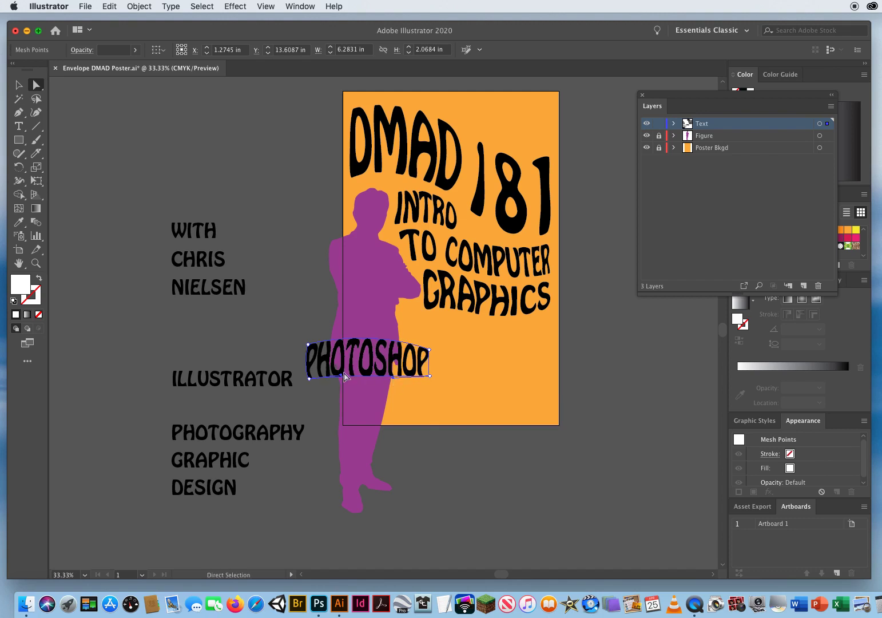
key(ctrl+z)
click(304, 469)
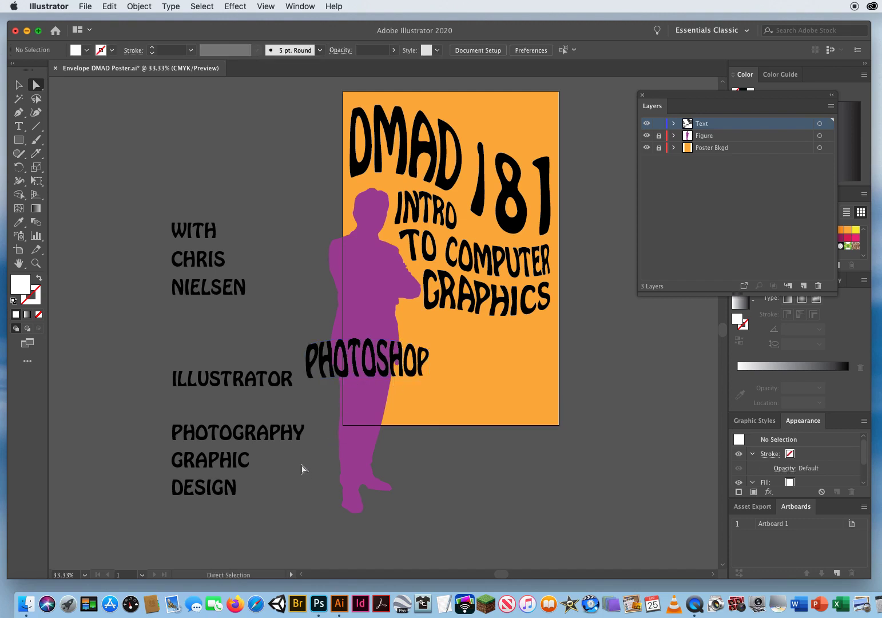
Rotate the PHOTOSHOP envelope 90° clockwise so it runs down the figure below the folded arms, and deselect.
click(19, 85)
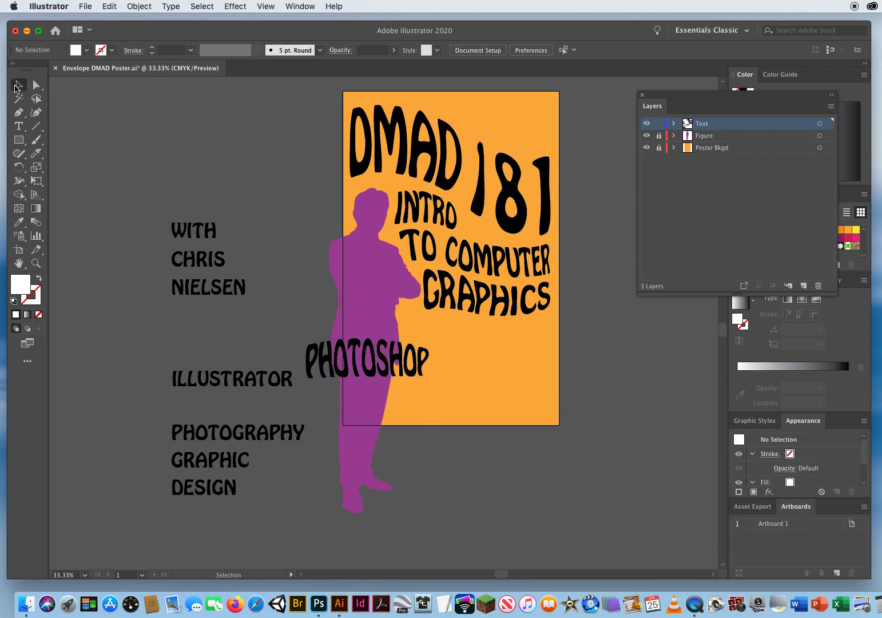
click(351, 363)
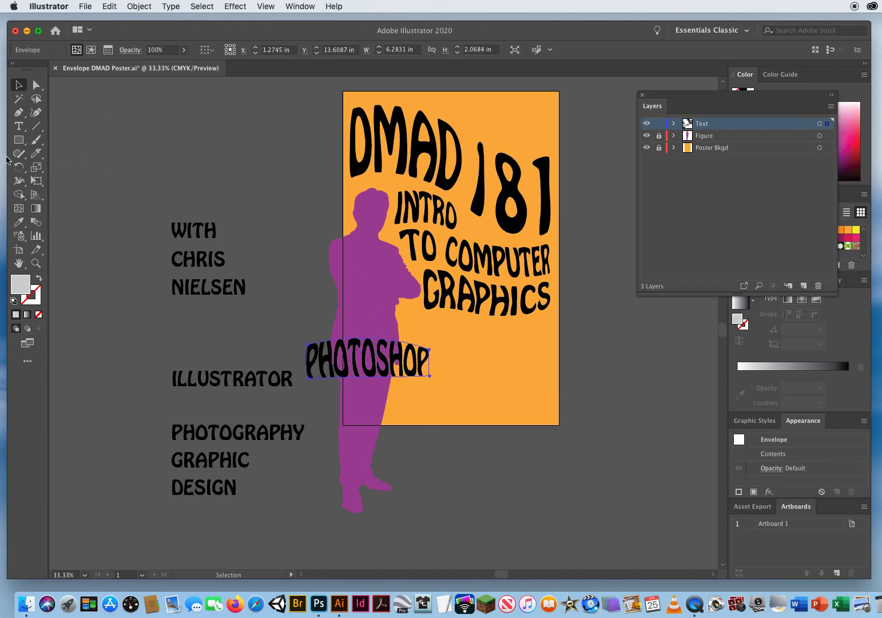
click(18, 167)
drag(436, 334, 387, 418)
click(19, 85)
click(167, 169)
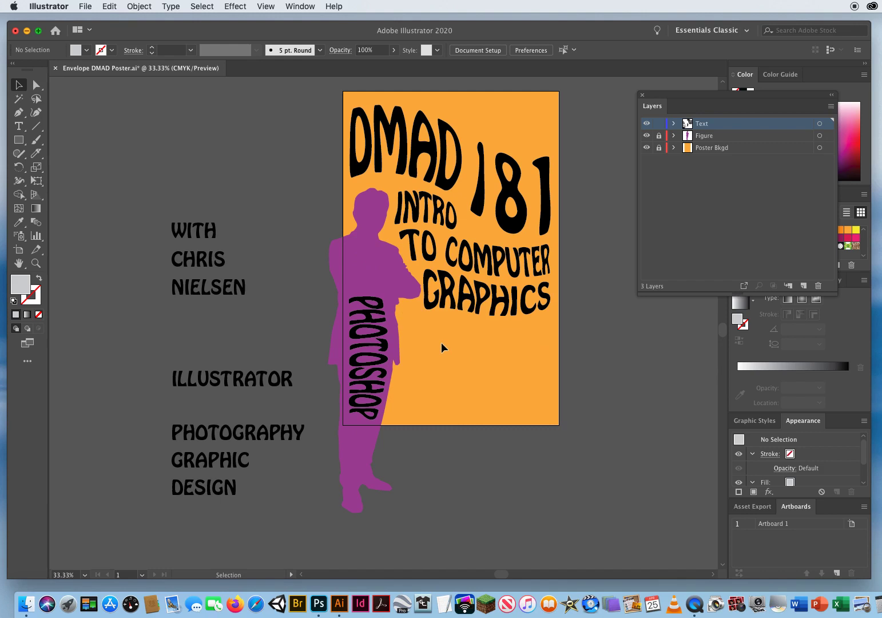
Select the DMAD and 181 envelopes together and switch them to editing their text contents.
drag(441, 342, 400, 361)
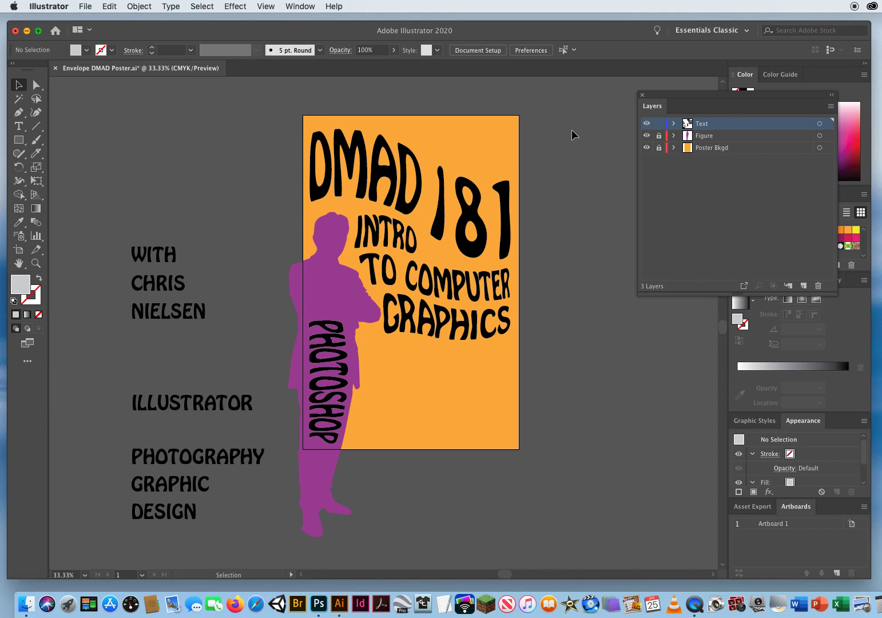
drag(569, 131, 392, 192)
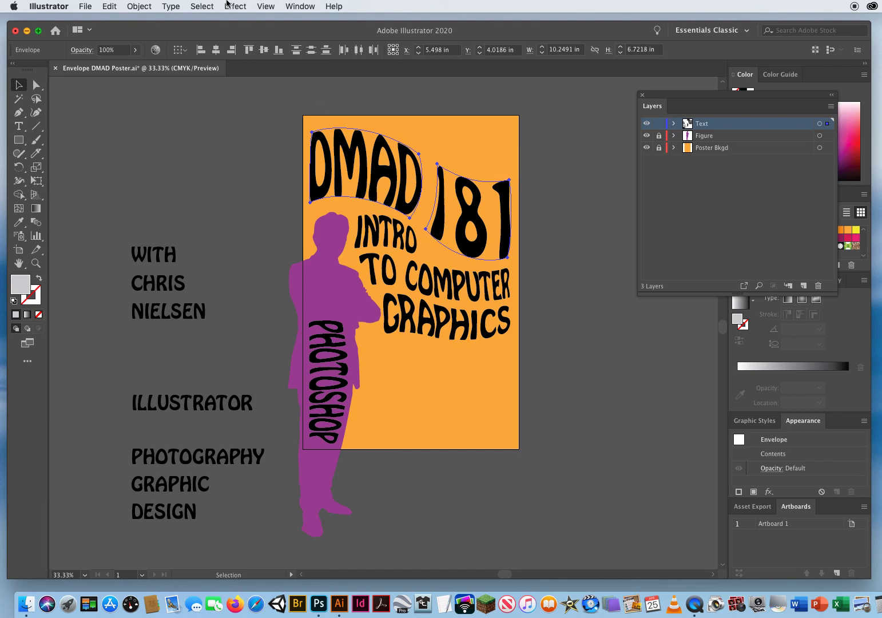
click(140, 6)
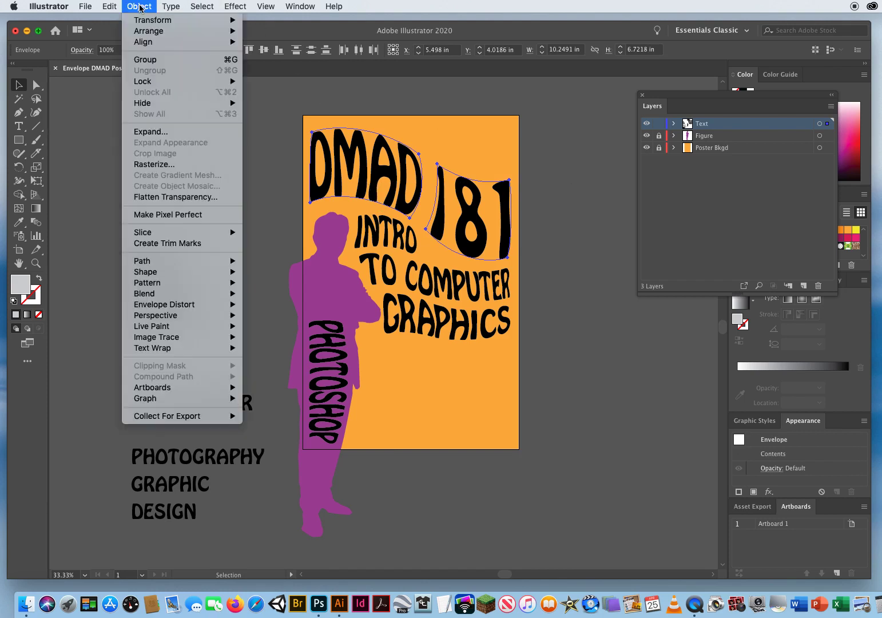
mouse_move(168, 307)
mouse_move(225, 287)
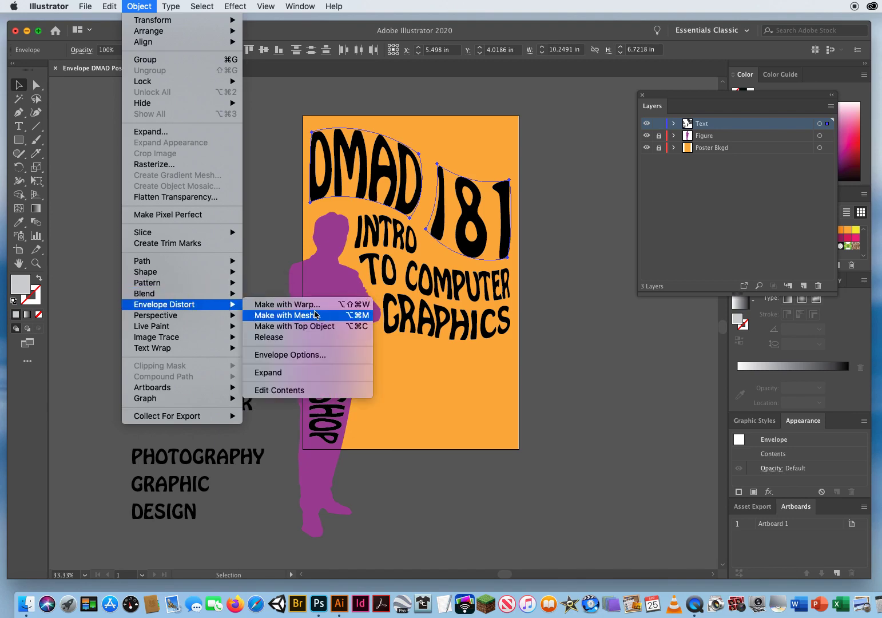
click(285, 391)
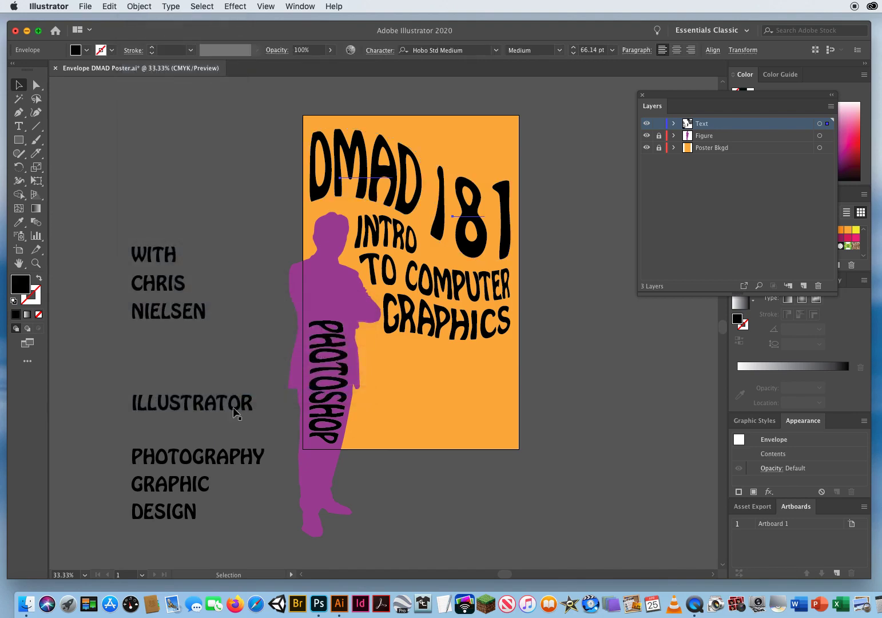
Try the figure's purple on the DMAD and 181 text with the Eyedropper, and return the text to black.
click(18, 222)
click(329, 243)
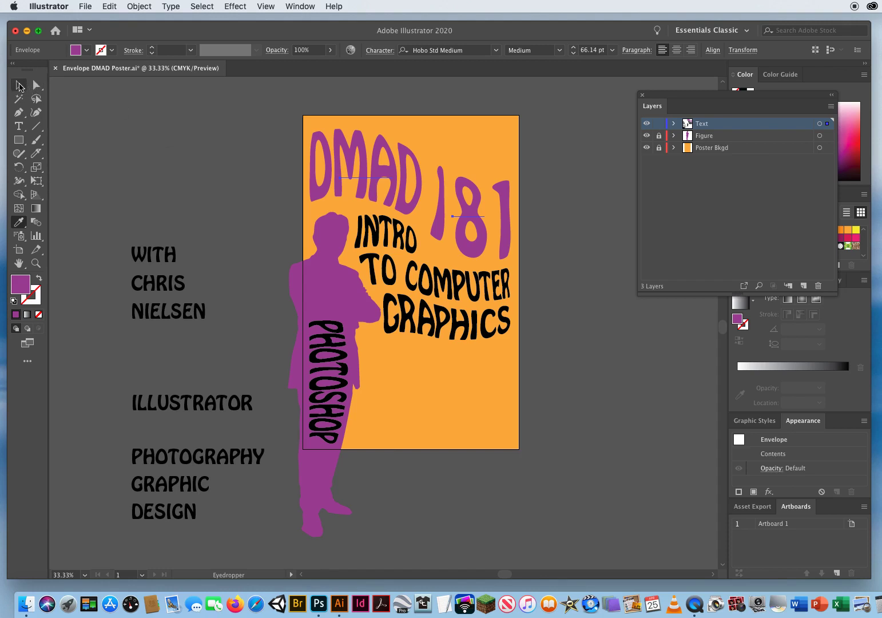
click(19, 85)
click(19, 223)
click(451, 270)
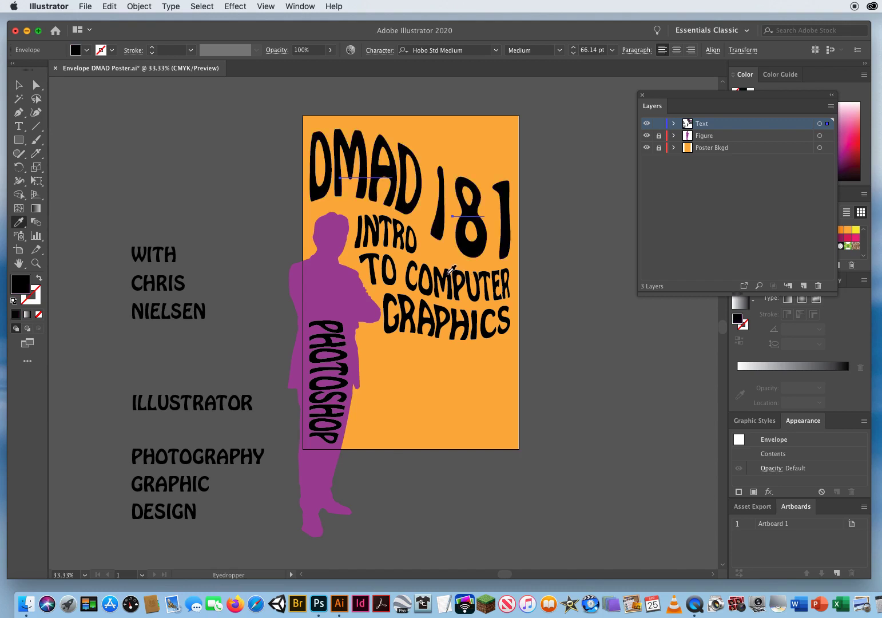
Move the DMAD and 181 text contents slightly upward inside their envelopes.
click(18, 84)
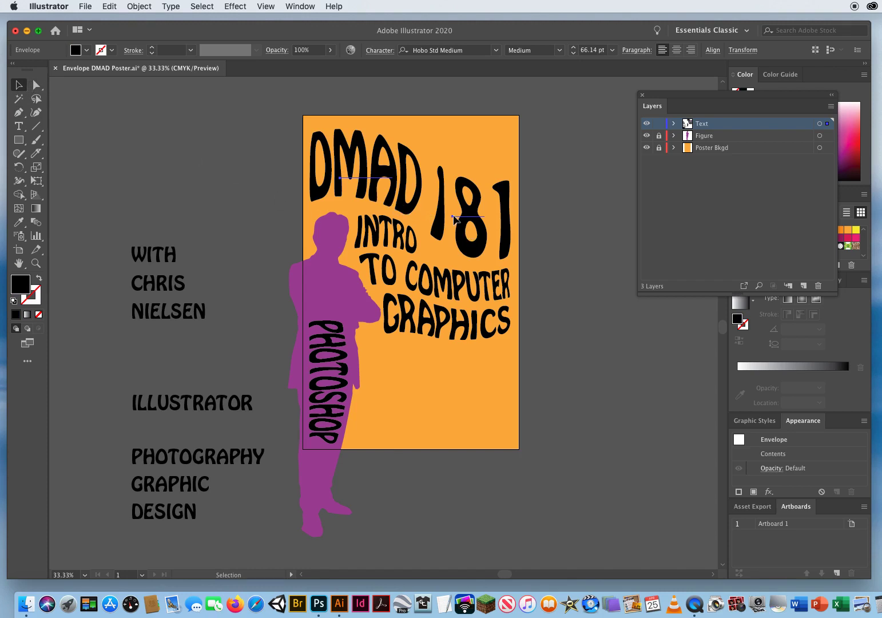
drag(453, 217, 453, 214)
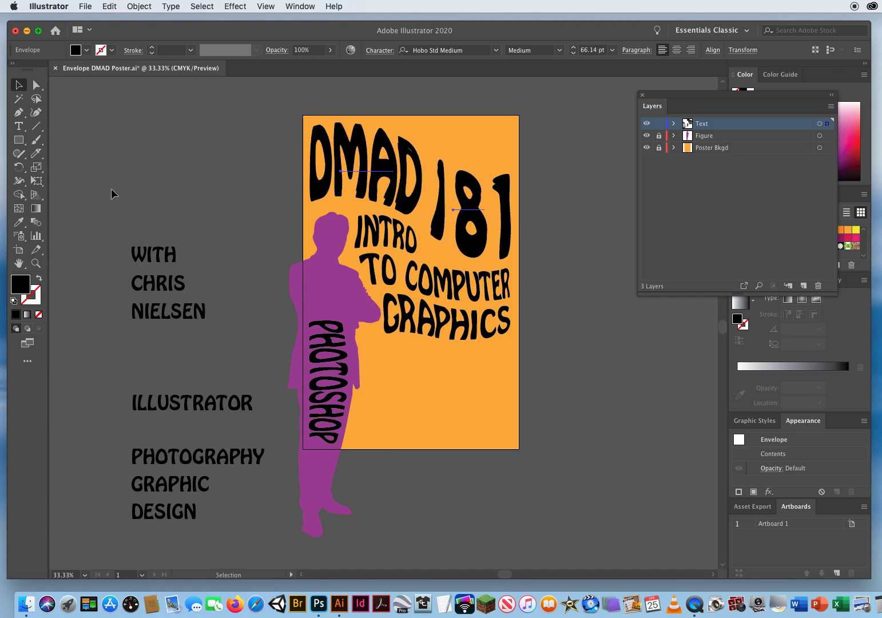
Recolour the front DMAD and 181 text with the figure's purple using the Eyedropper, and nudge it slightly left of its black copy.
click(19, 221)
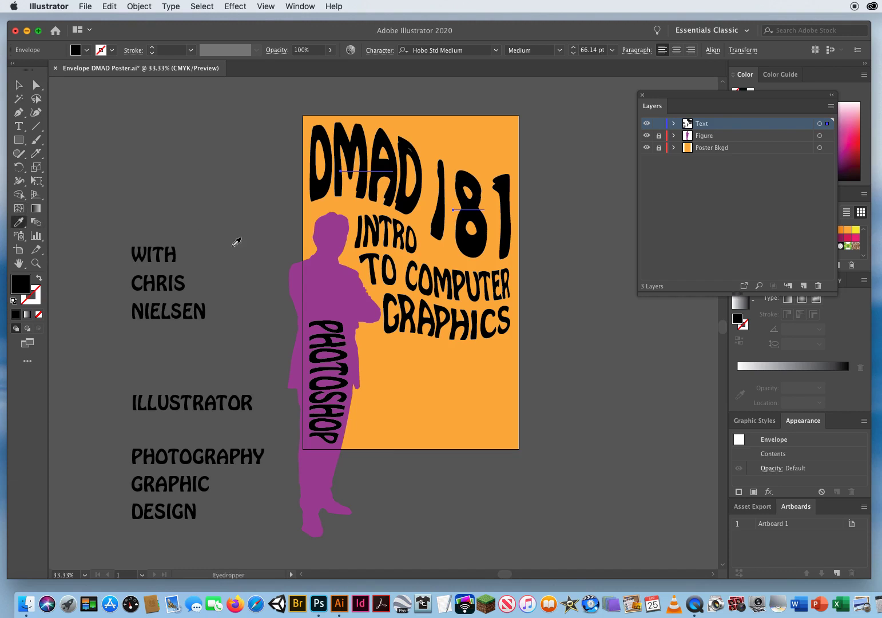
click(335, 272)
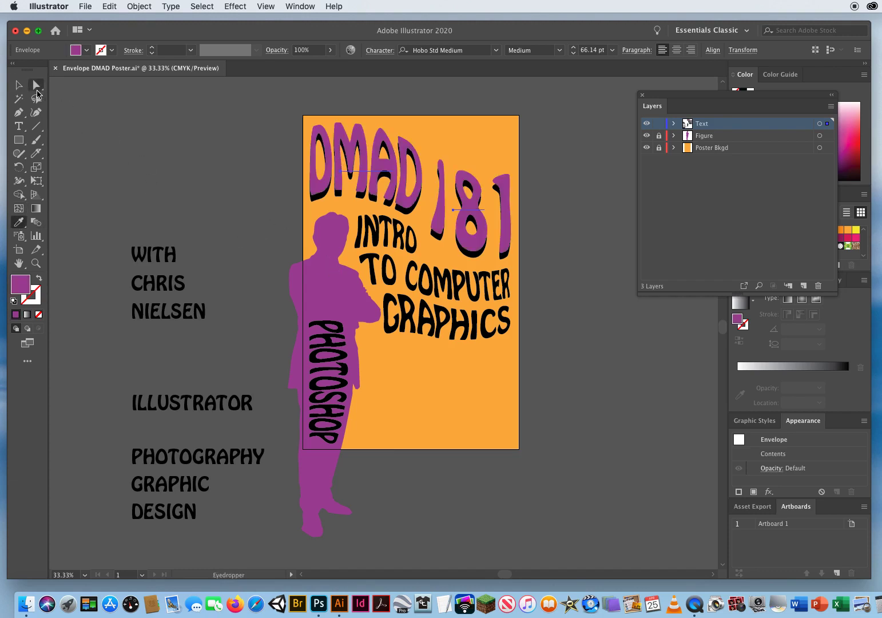
click(19, 85)
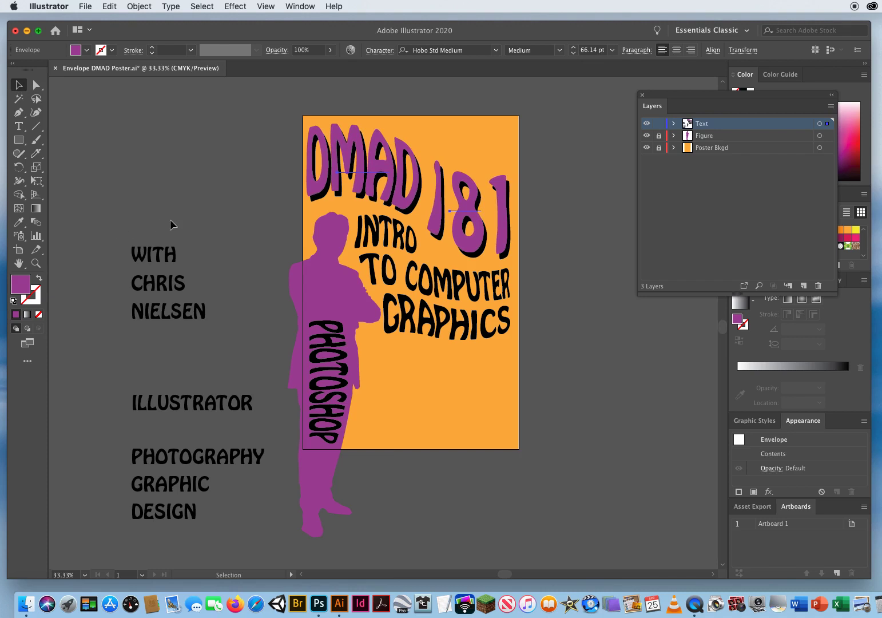
Switch the DMAD and 181 envelopes back from contents editing to envelope editing, and deselect them.
click(140, 6)
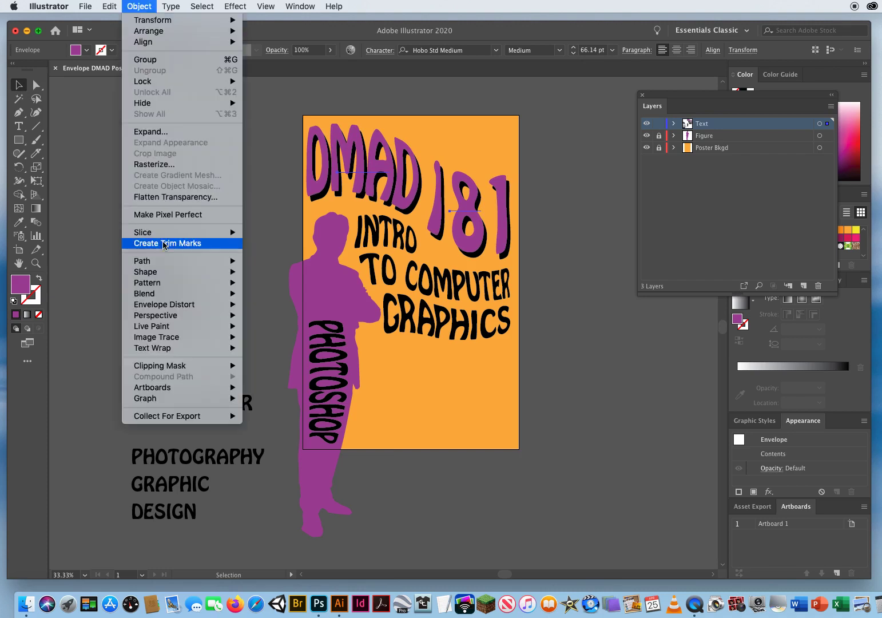
mouse_move(166, 305)
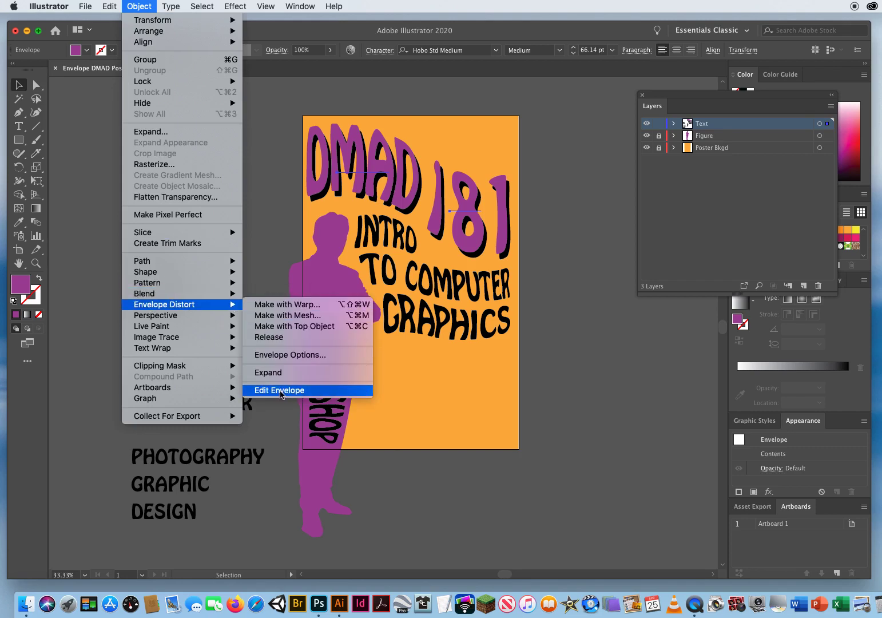
click(280, 391)
click(576, 378)
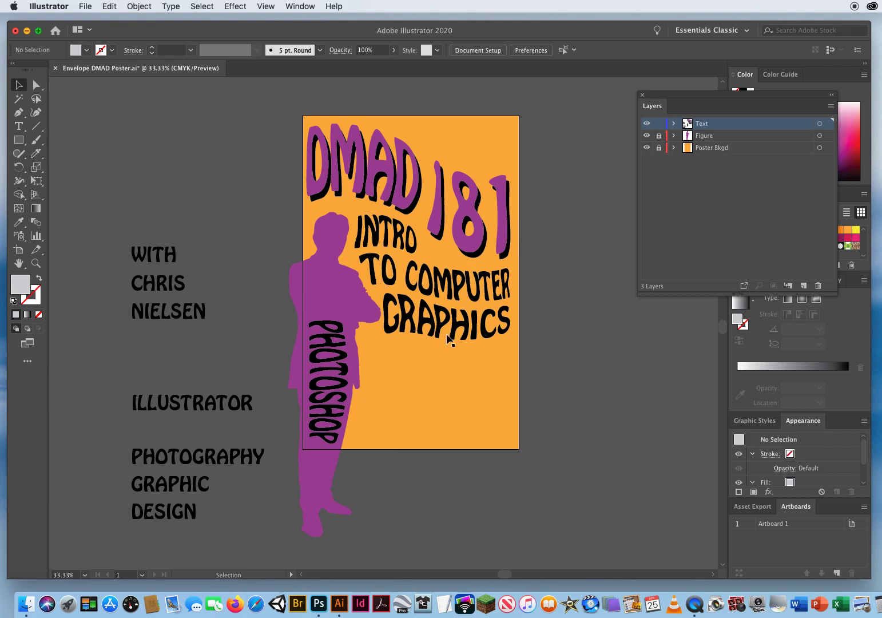
Select the INTRO, TO, COMPUTER and GRAPHICS envelopes together and switch them to editing their text contents.
click(388, 245)
shift+click(394, 270)
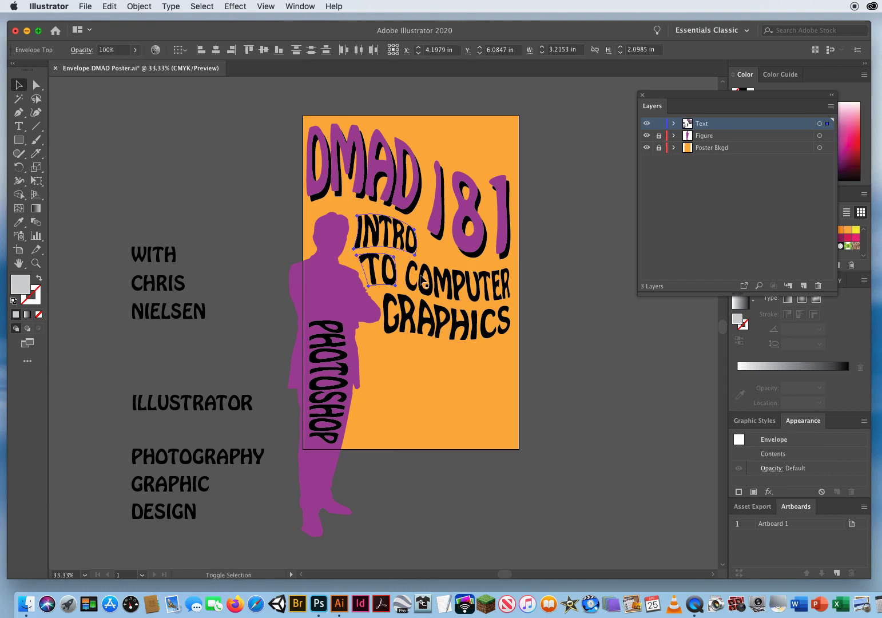
shift+click(423, 282)
shift+click(430, 320)
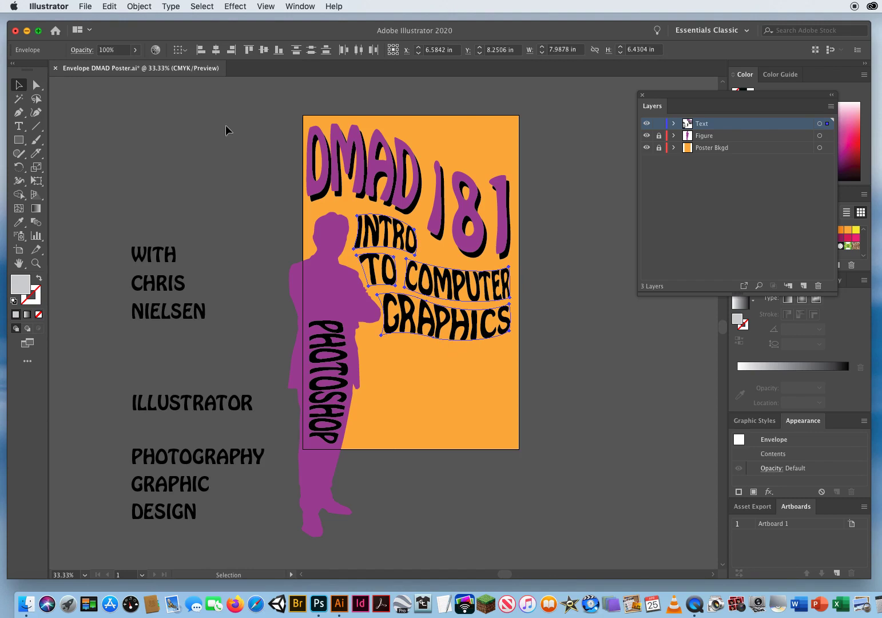
click(139, 6)
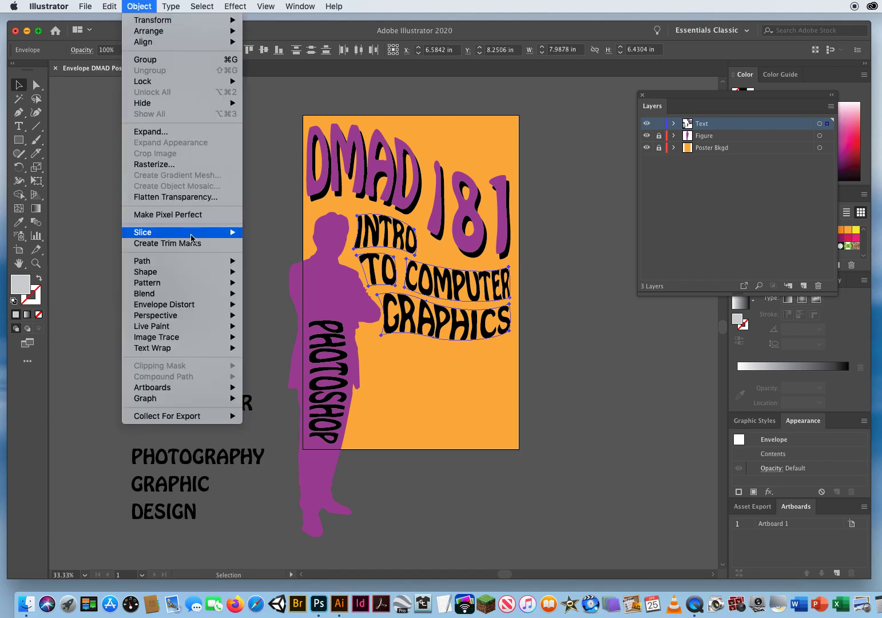
mouse_move(177, 309)
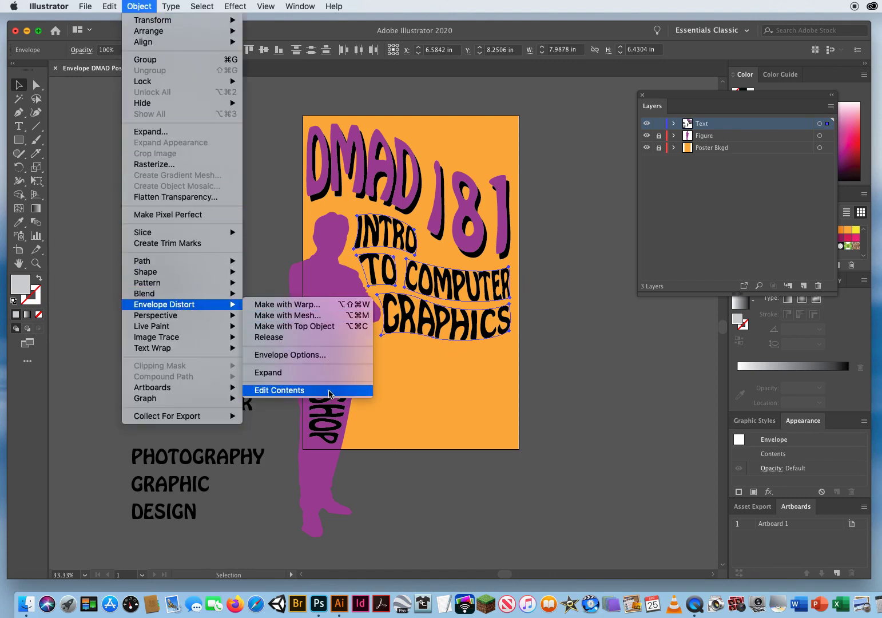
click(279, 390)
Recolour the INTRO TO COMPUTER GRAPHICS text with the figure's purple using the Eyedropper, and duplicate it slightly up and to the left.
click(19, 222)
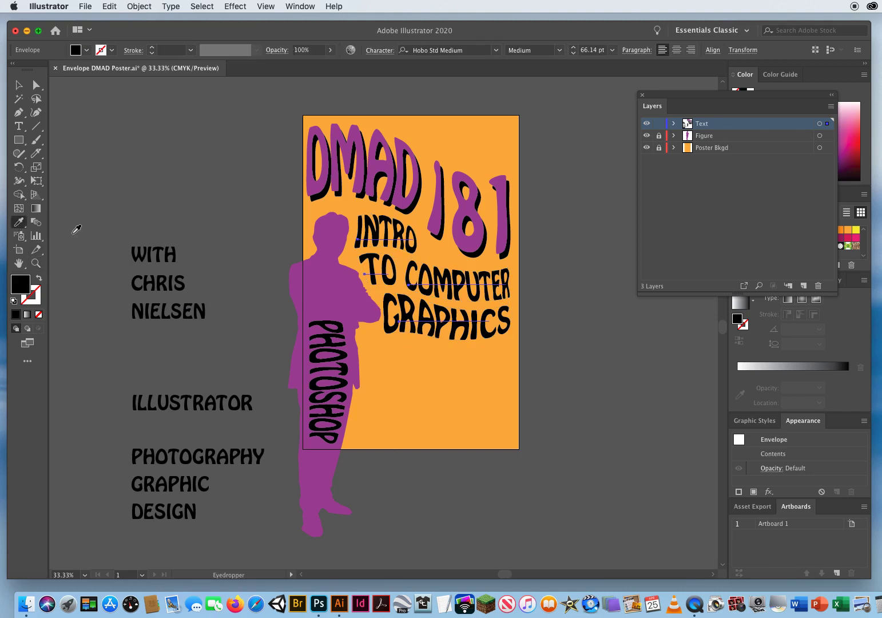
click(333, 270)
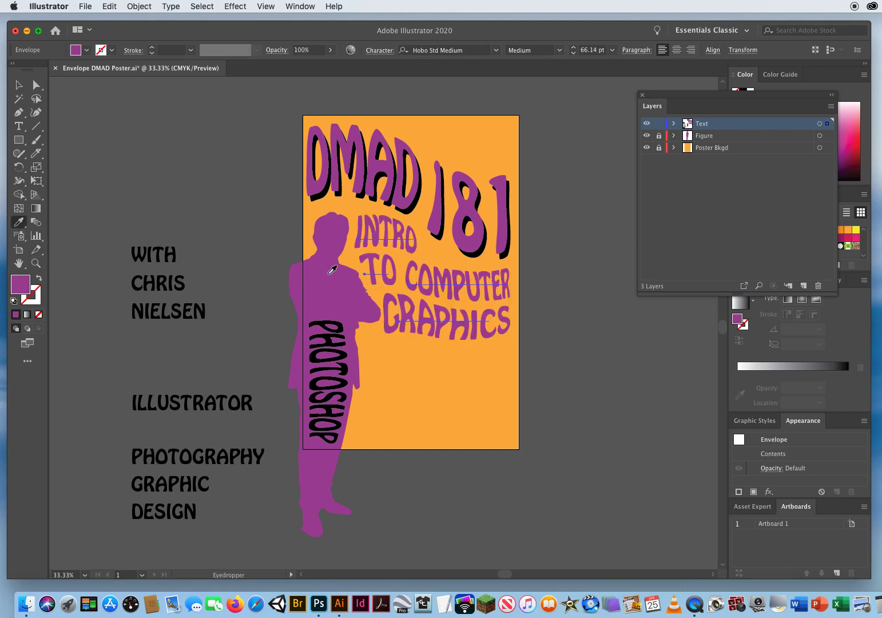
click(19, 86)
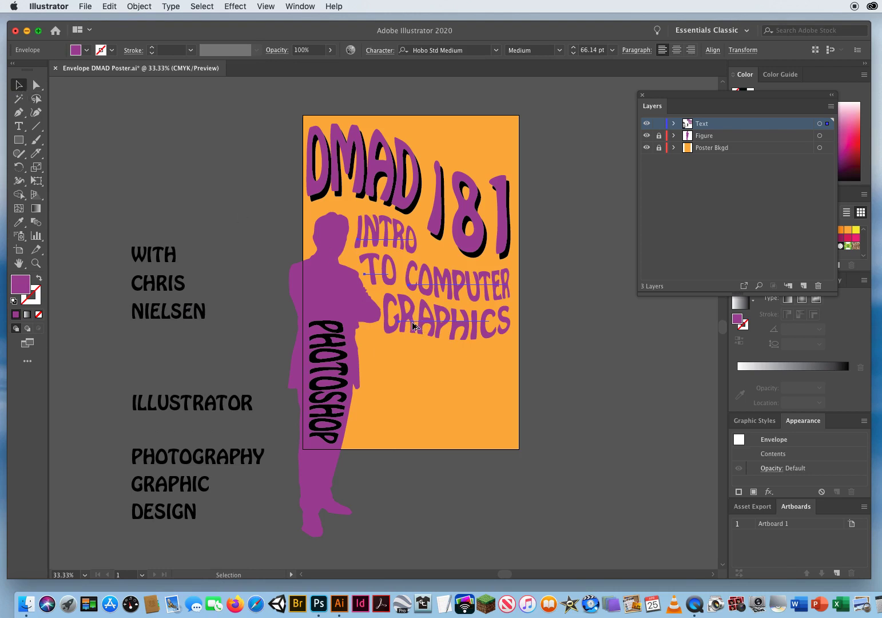
drag(412, 325, 405, 318)
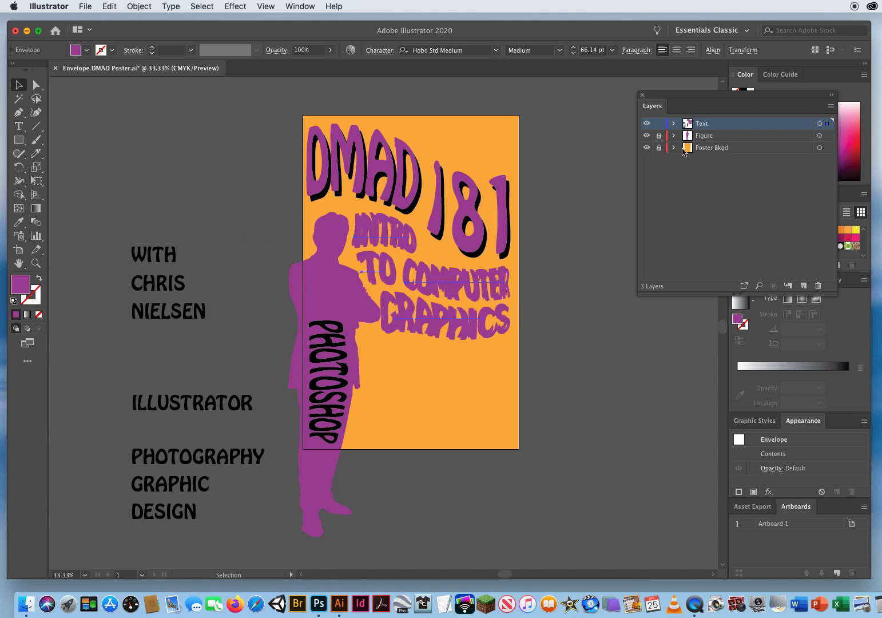
Fill the offset copy of the INTRO TO COMPUTER GRAPHICS text with white, keeping the Layers panel clear of the swatches and artwork.
drag(681, 95, 538, 263)
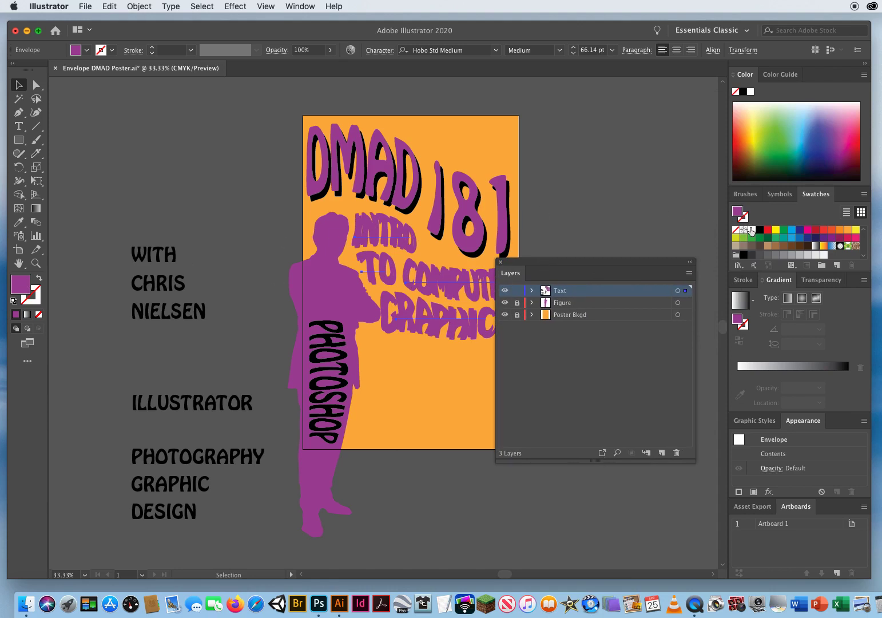
click(751, 230)
drag(525, 264, 635, 290)
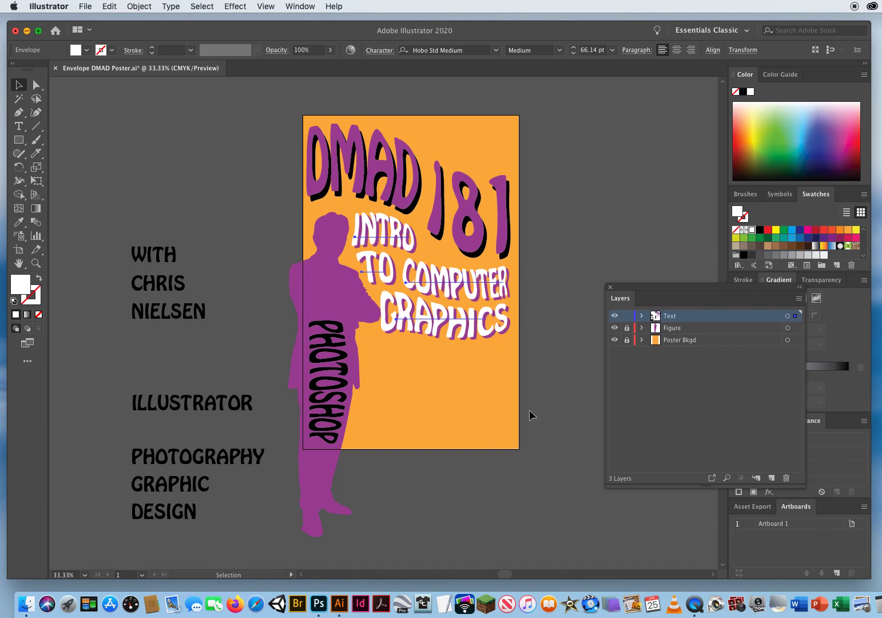
Return the INTRO, TO, COMPUTER and GRAPHICS envelopes to envelope editing, and deselect them.
click(140, 7)
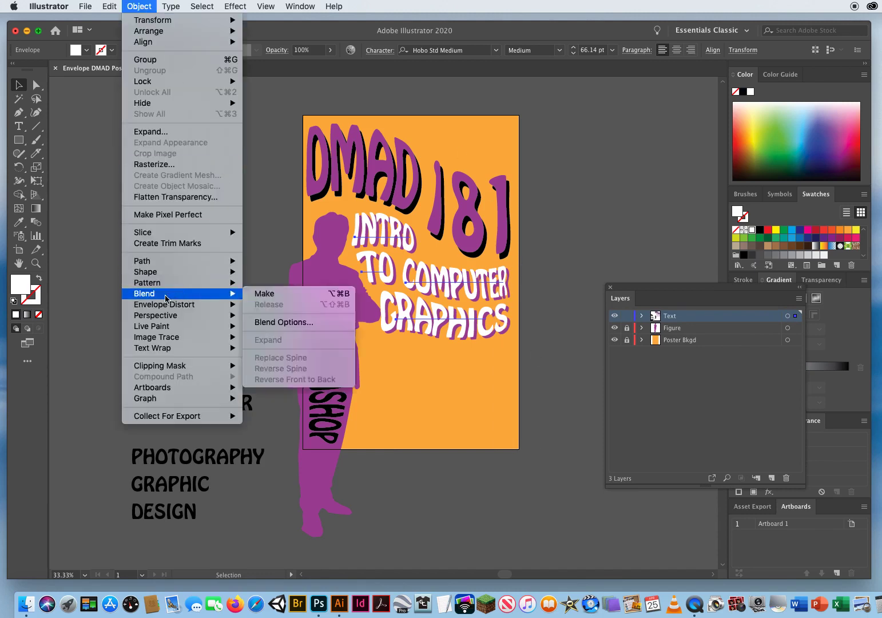
mouse_move(172, 304)
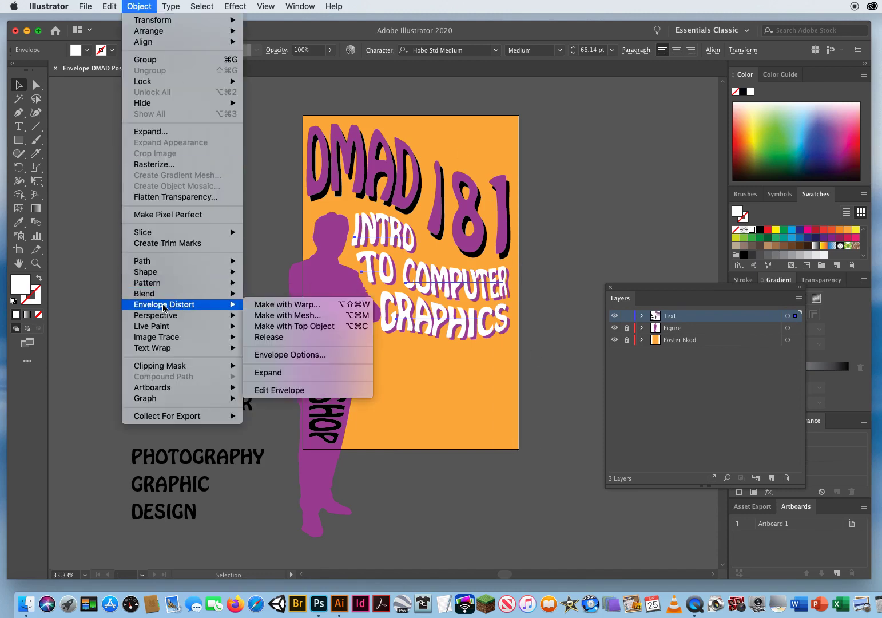
click(350, 390)
click(461, 386)
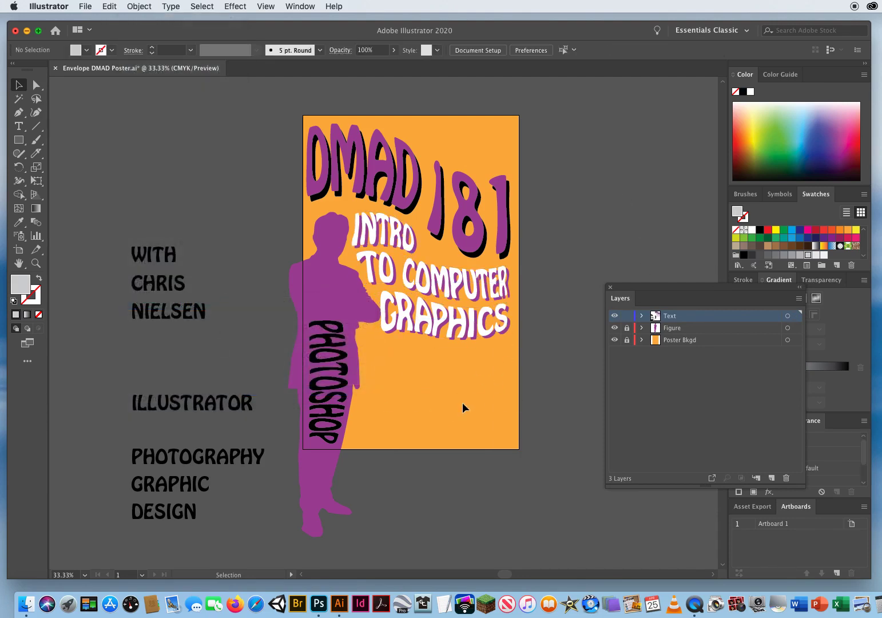
Open the Retro symbol library and arrange it and the Layers panel clear of each other and the Symbols panel.
drag(648, 288, 616, 196)
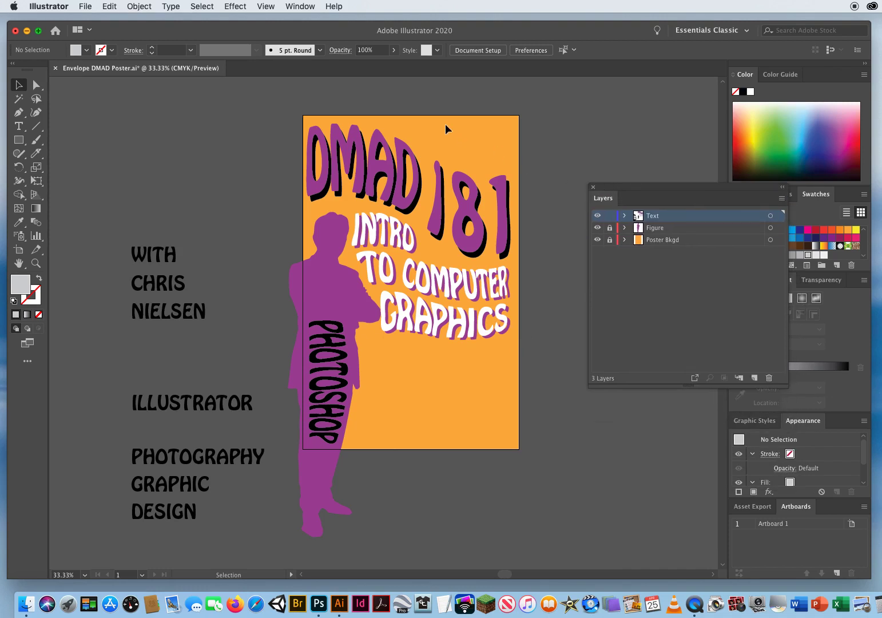
drag(654, 191, 563, 248)
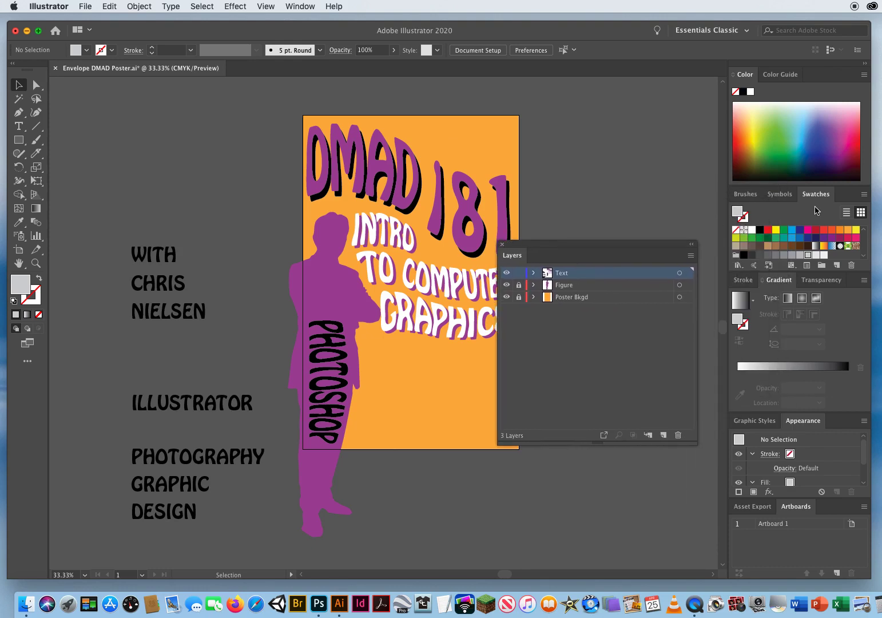
click(788, 197)
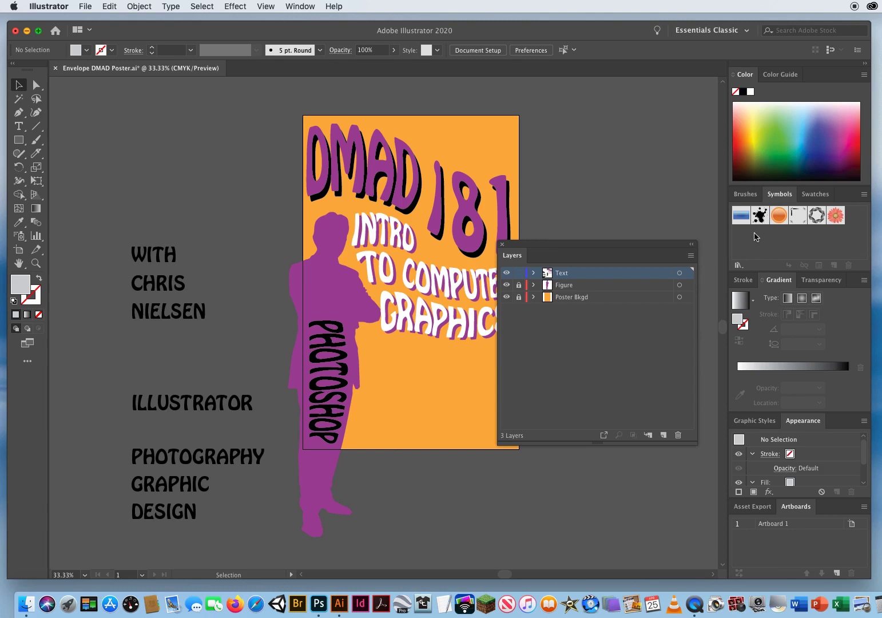
click(738, 265)
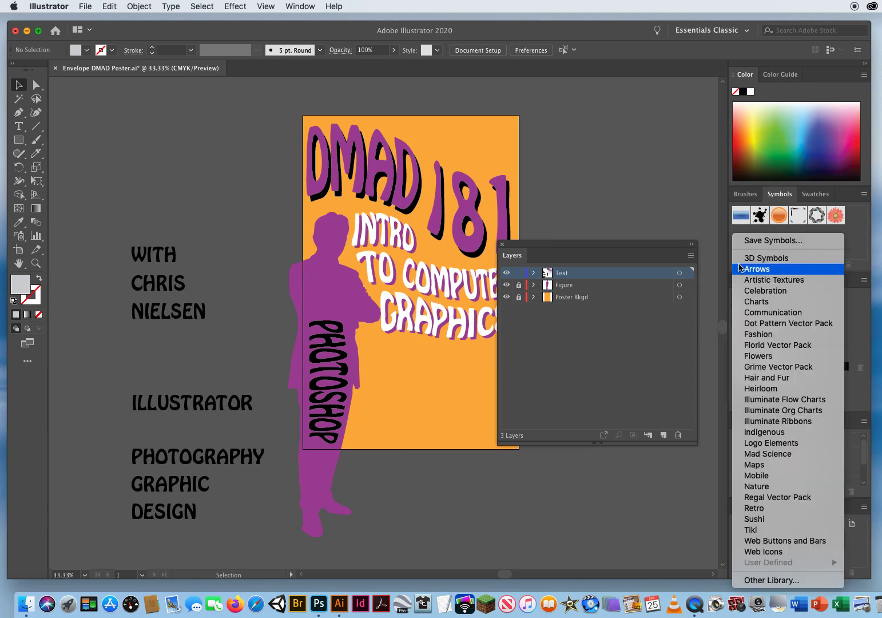
click(764, 508)
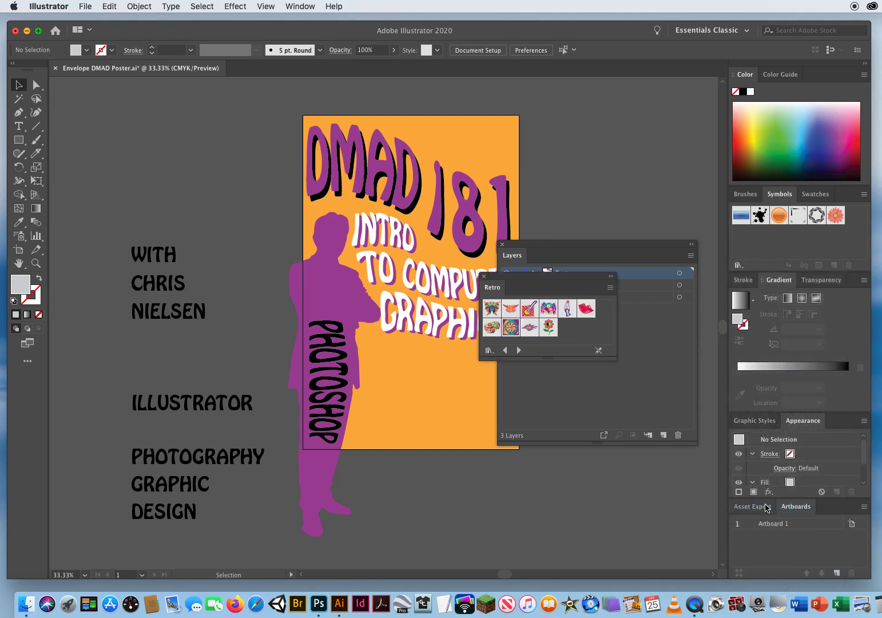
drag(520, 281, 592, 117)
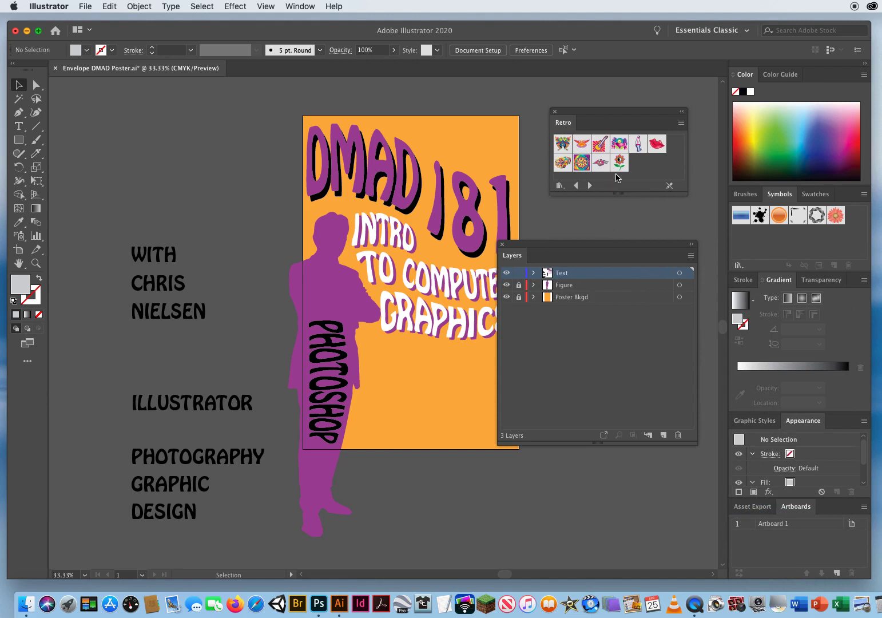
Add the lips, Lava Lamp and first second-row Retro symbols to the document's symbols, and close the library.
click(657, 146)
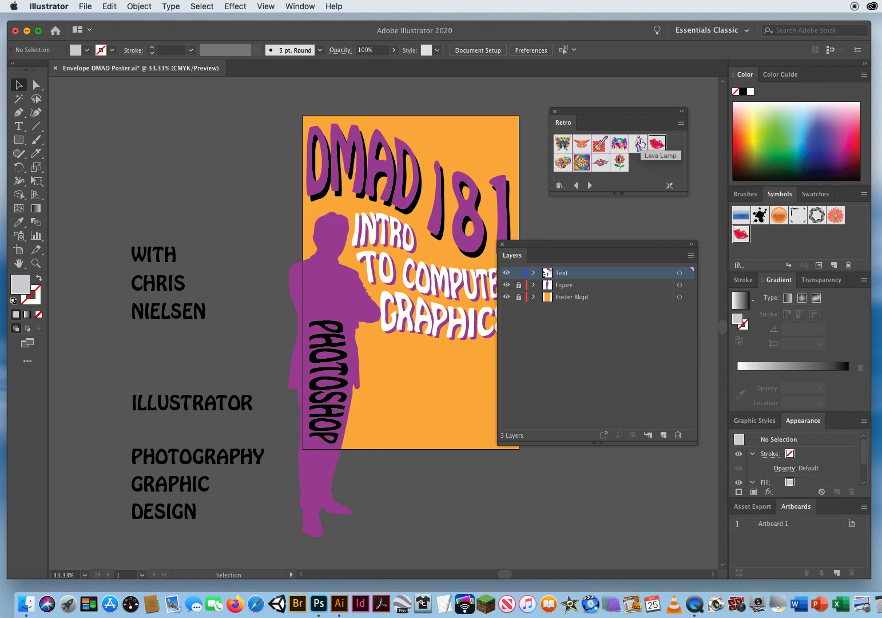
click(638, 145)
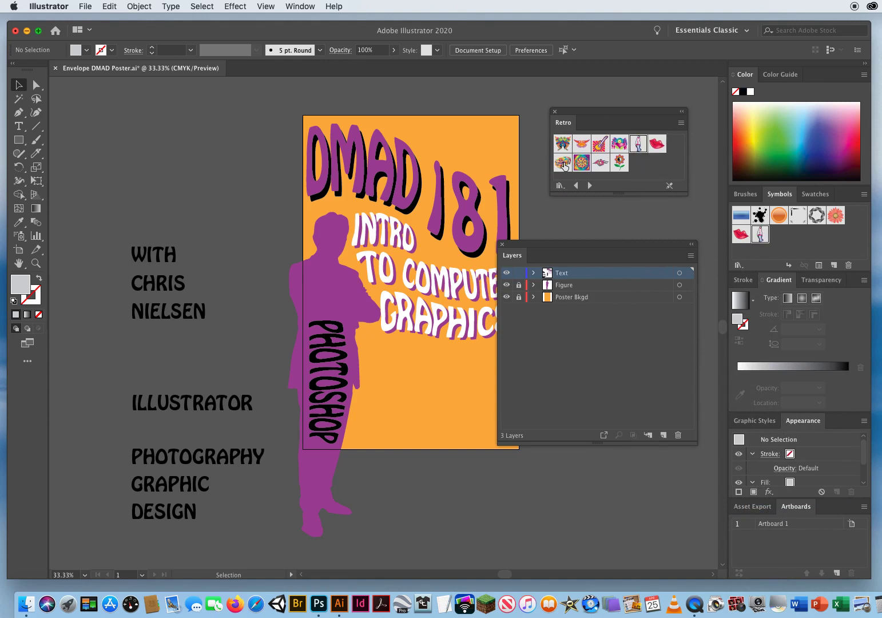
click(562, 164)
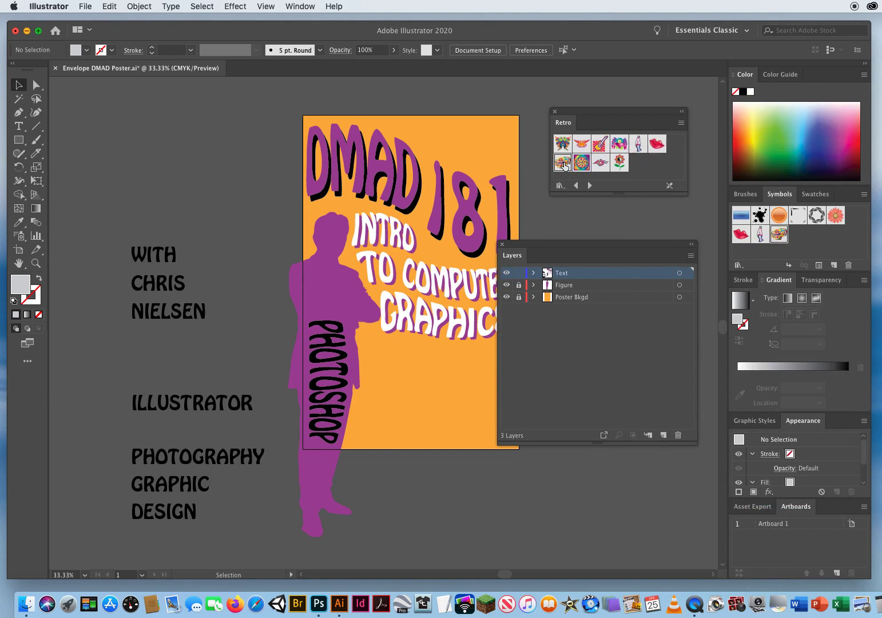
click(555, 112)
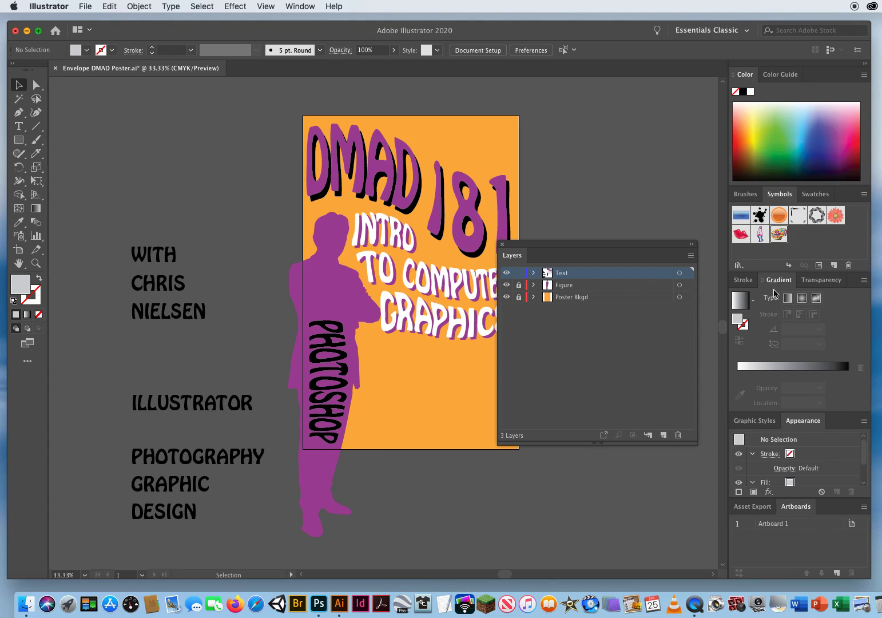
Open the Flowers symbol library, enlarge it to show all flowers, add the Daisy to the document's symbols, and close the library.
click(739, 265)
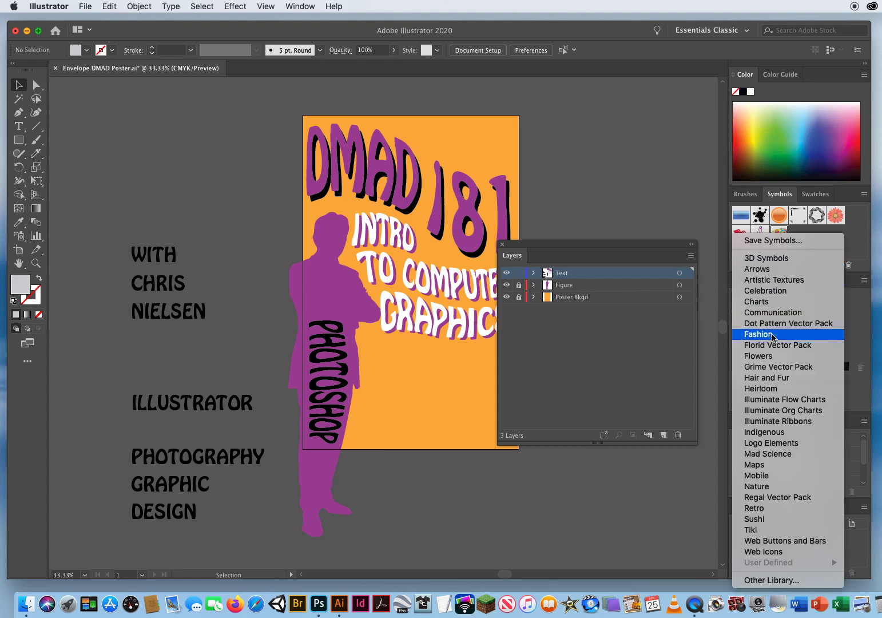
click(758, 356)
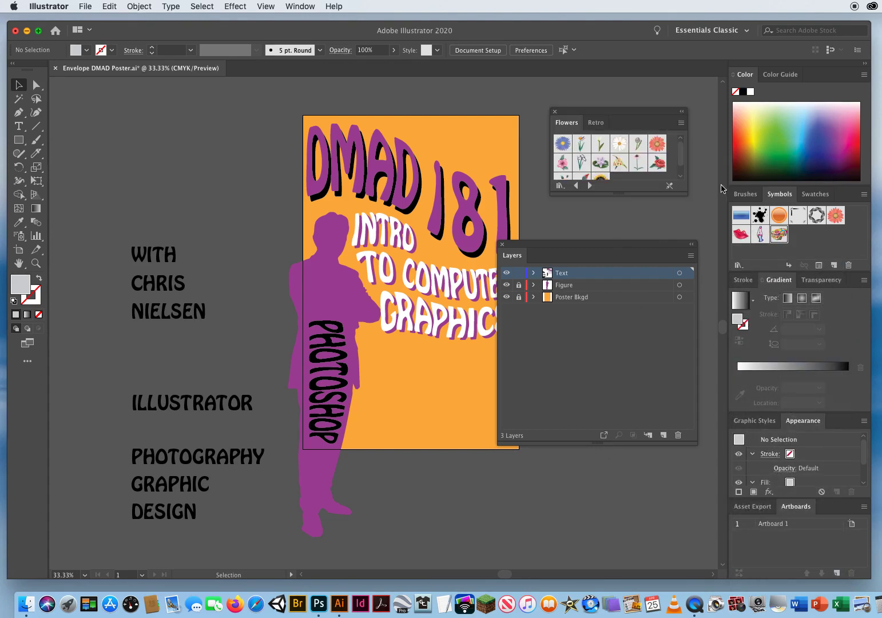
drag(686, 194, 695, 245)
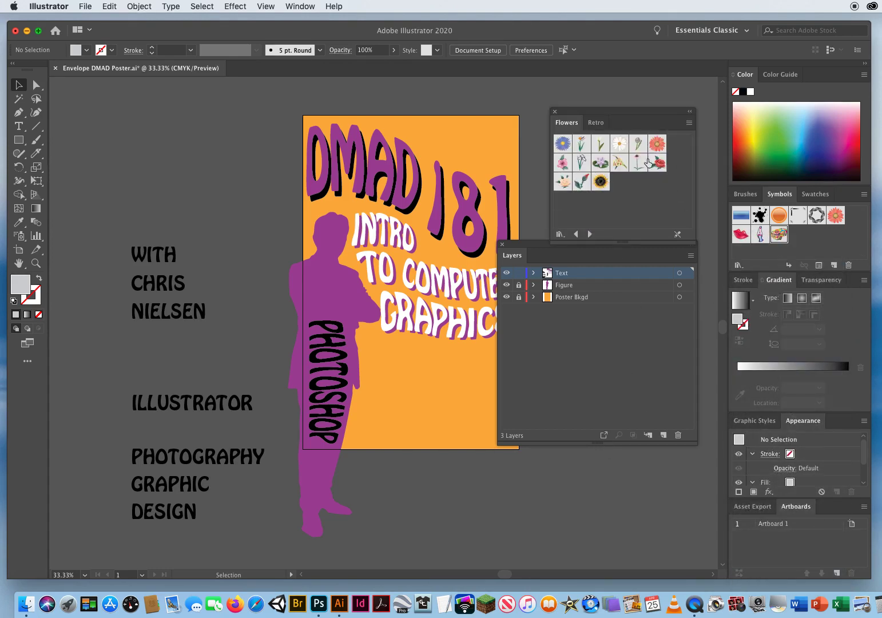
click(620, 144)
click(556, 113)
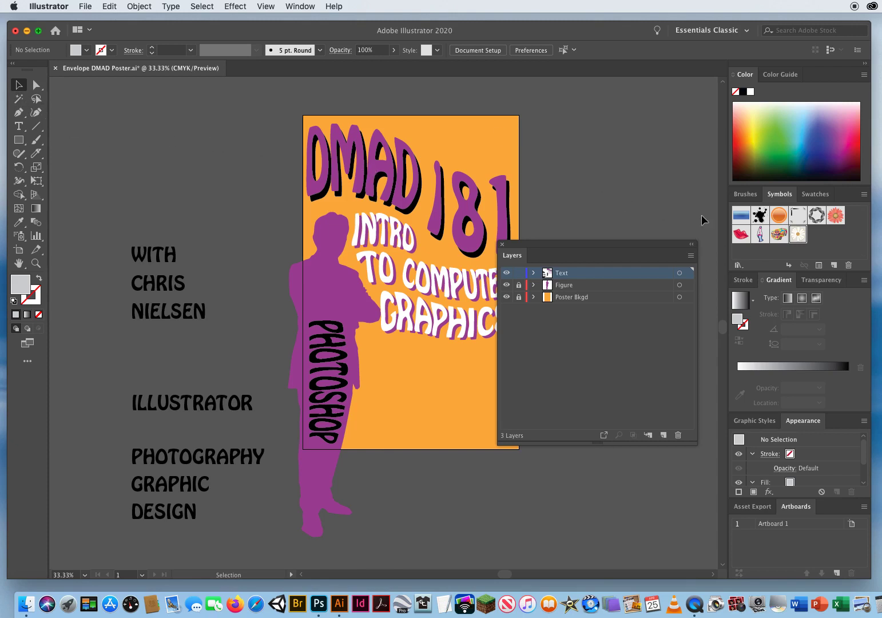
Place the Daisy symbol on the A of DMAD and enlarge it proportionally with Free Transform.
drag(798, 234, 380, 154)
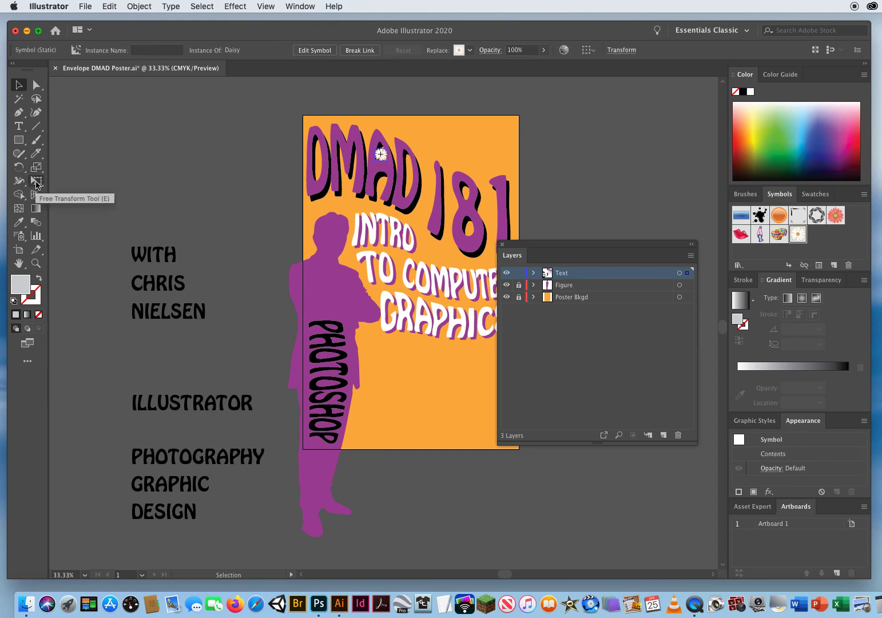
click(37, 181)
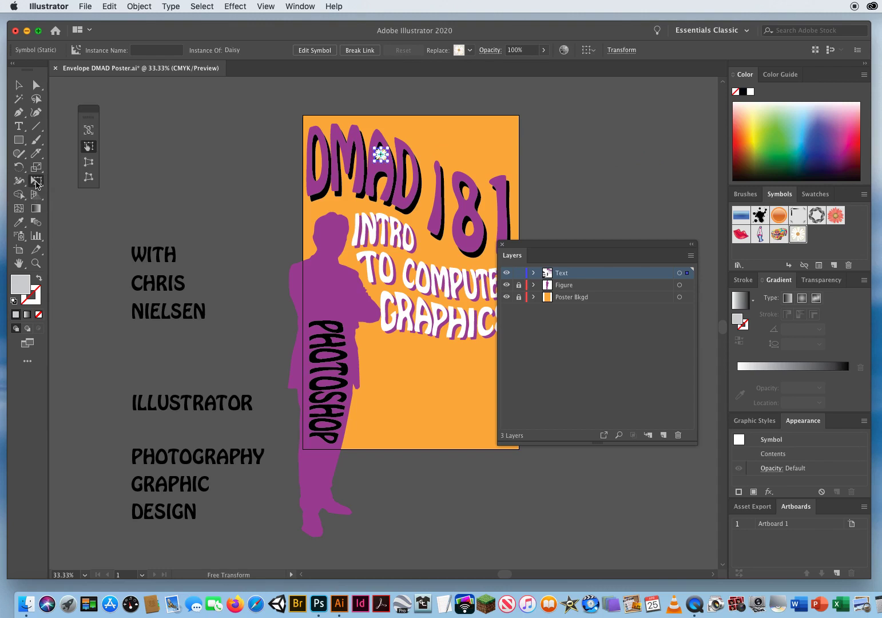
click(88, 131)
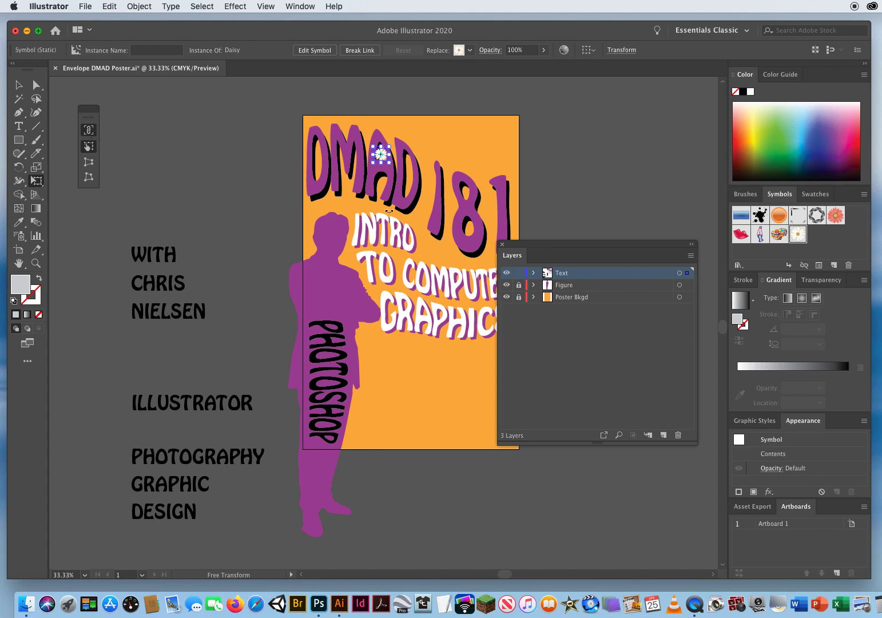
mouse_move(391, 164)
mouse_down()
mouse_move(413, 182)
mouse_move(386, 162)
mouse_up()
click(19, 85)
click(203, 174)
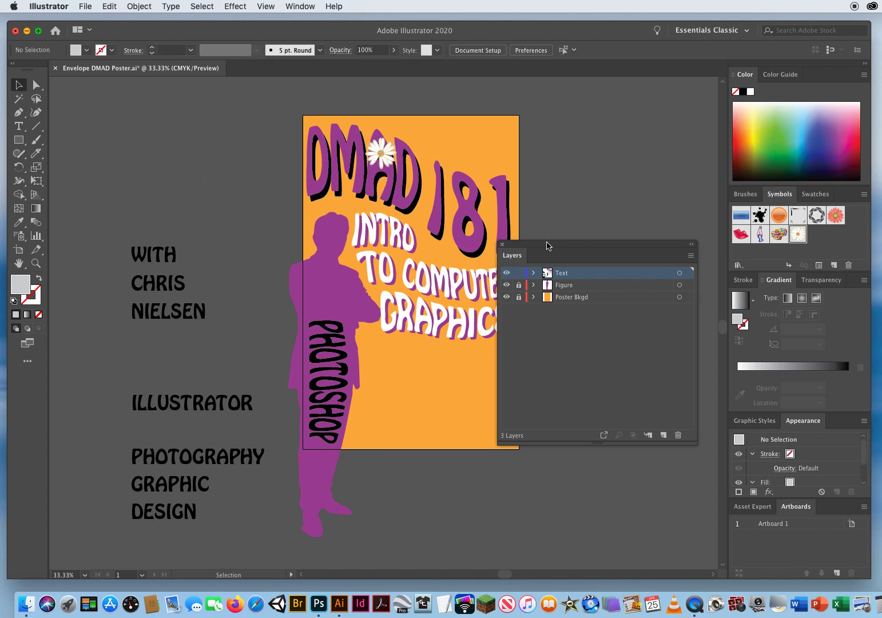
Place the lips symbol between INTRO and the base of 181, nudge it slightly, and deselect it.
mouse_move(546, 244)
mouse_down()
mouse_move(606, 269)
mouse_move(594, 200)
mouse_move(579, 275)
mouse_up()
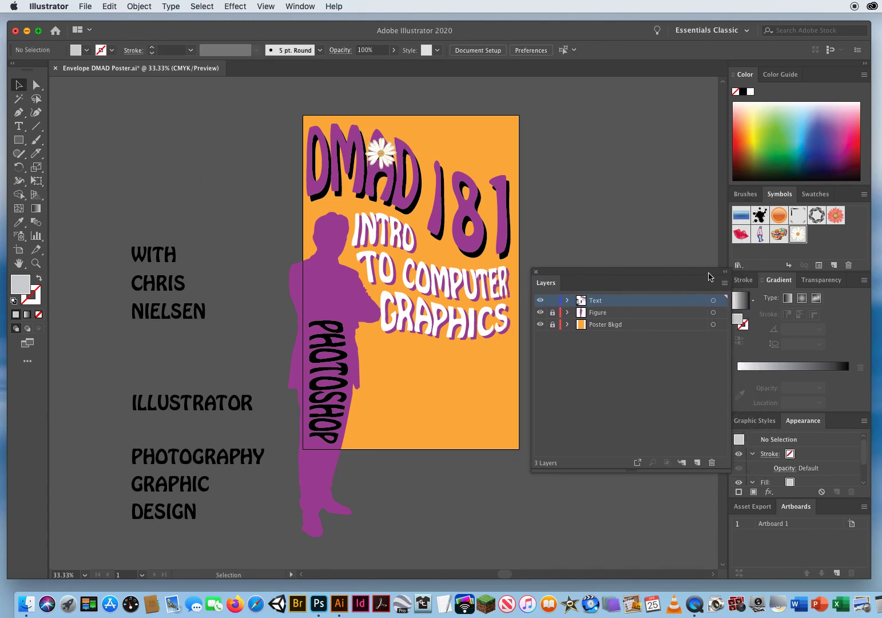
click(741, 237)
drag(742, 236, 439, 253)
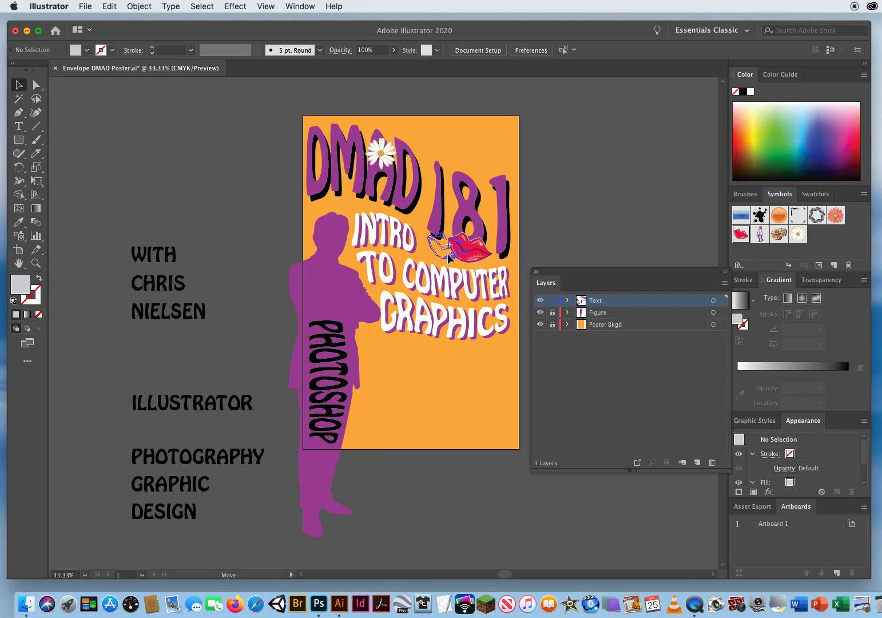
click(651, 242)
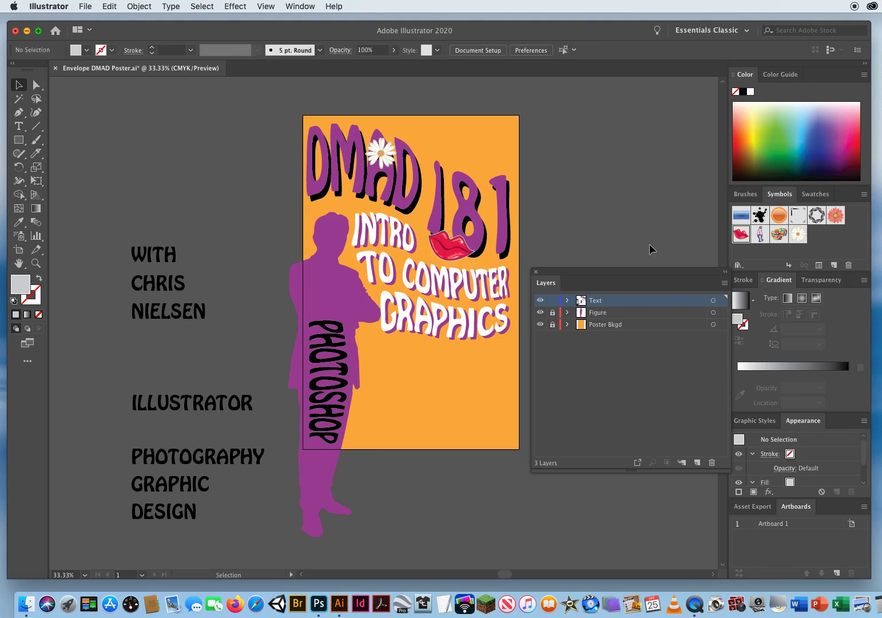
drag(441, 254, 437, 252)
click(586, 210)
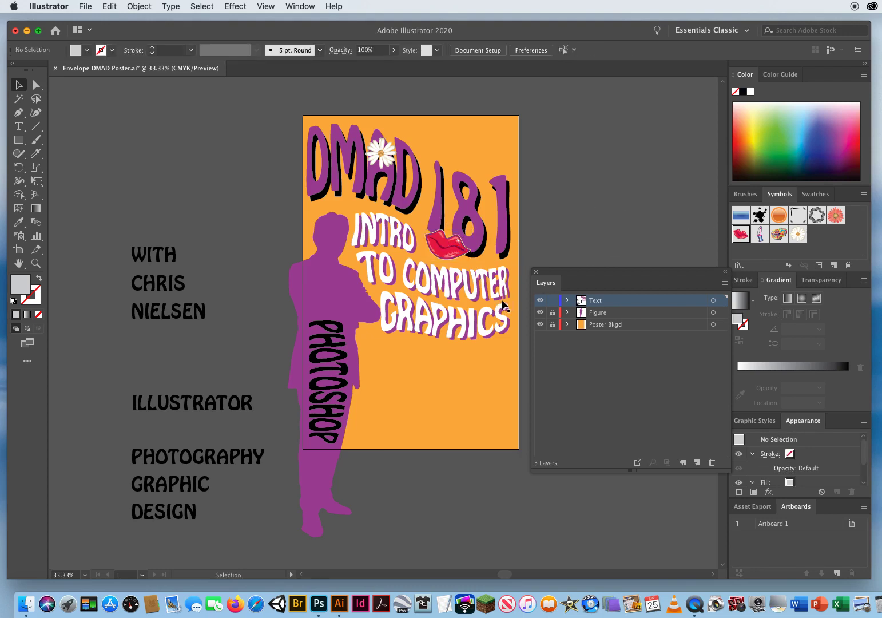
Add a new layer above Poster Bkgd and name it Sun Rays.
drag(562, 273, 583, 182)
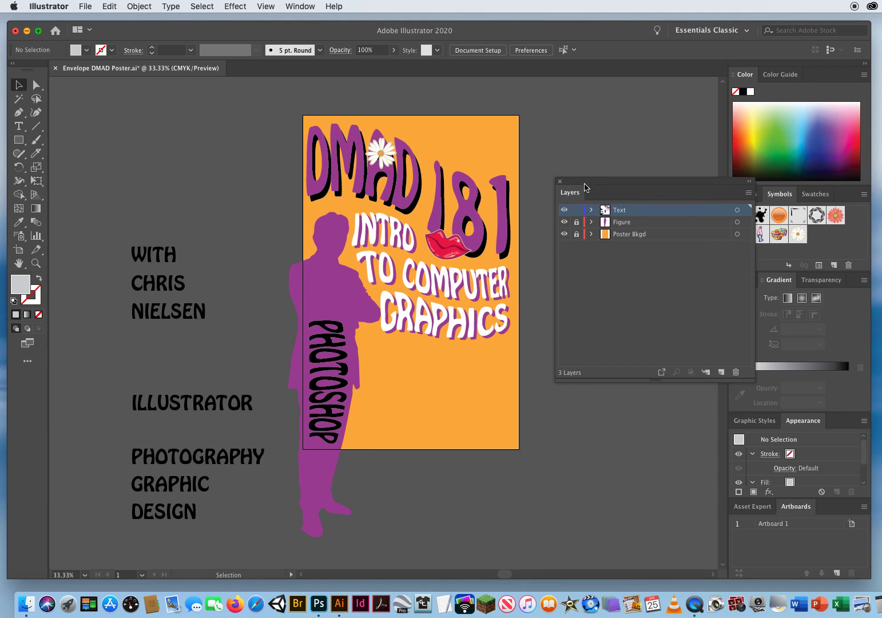
click(661, 235)
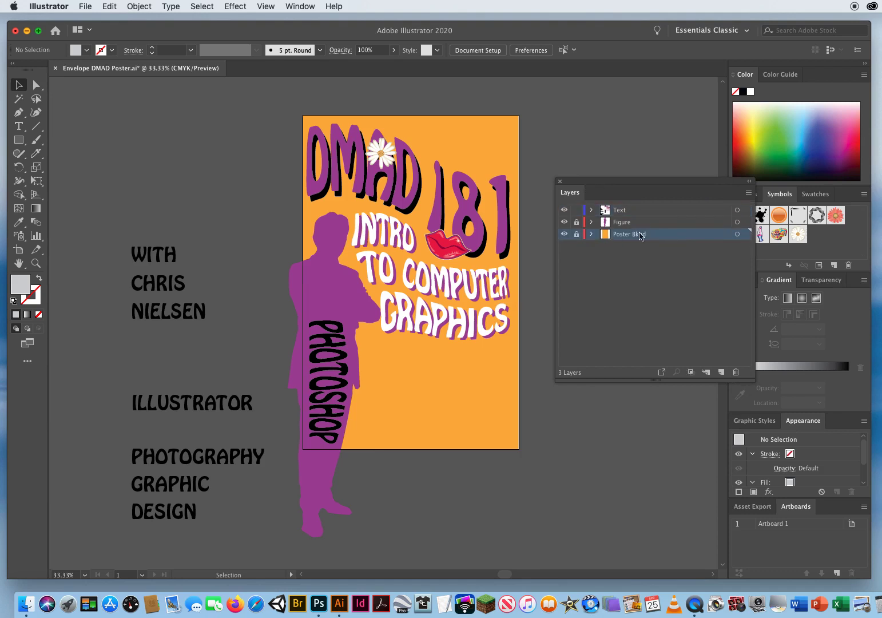
click(721, 373)
double_click(629, 235)
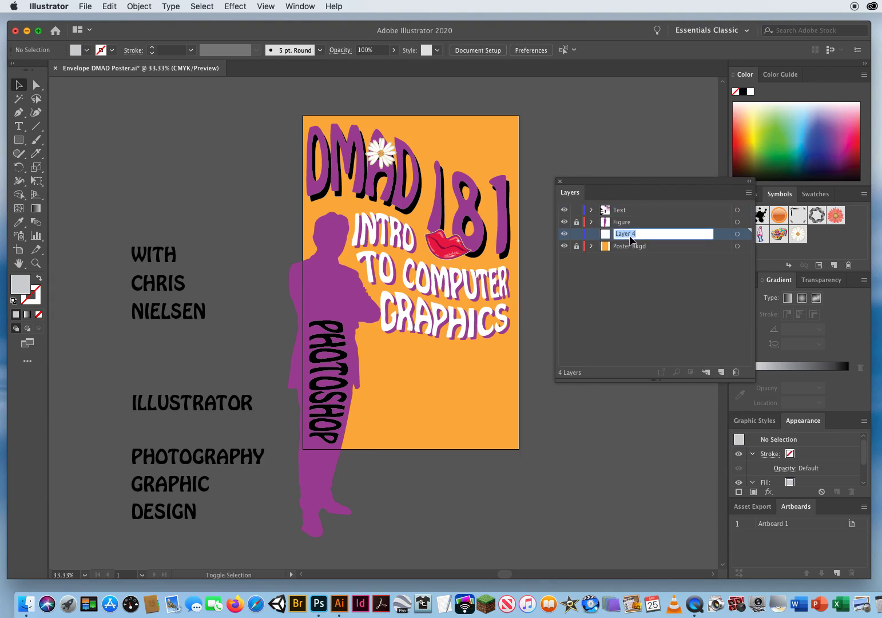
text(Sun Rays)
key(Return)
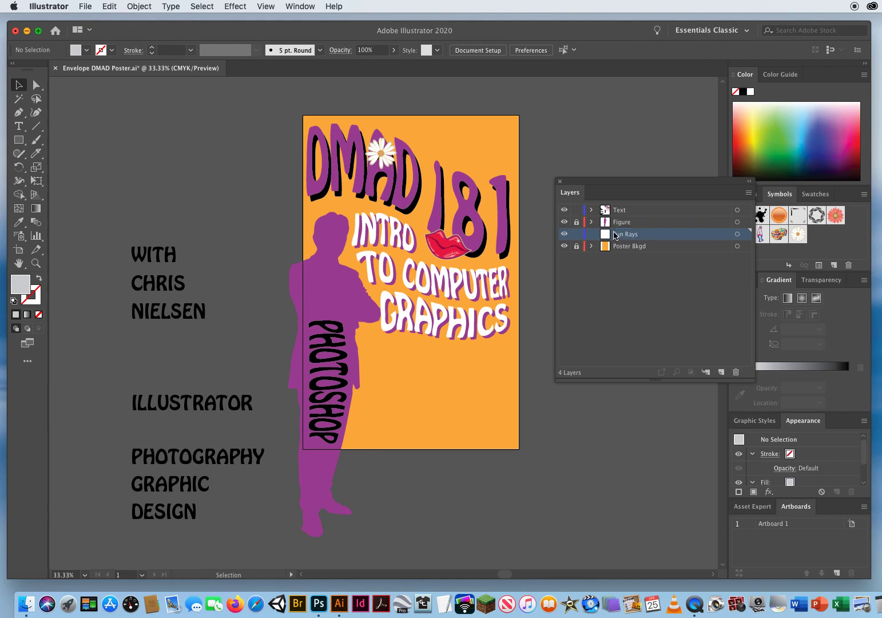
With default fill and stroke, draw a thin triangular Pen ray through about (5.8, 8.1), (7.3, -8.2) and (6.6, -8.3) in.
key(d)
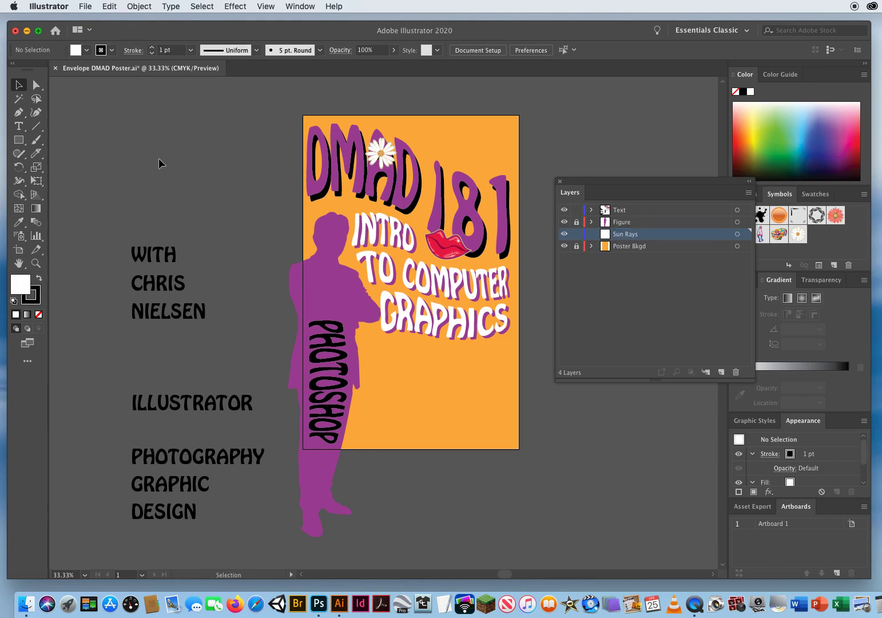
click(19, 112)
drag(580, 182, 653, 229)
drag(540, 261, 541, 285)
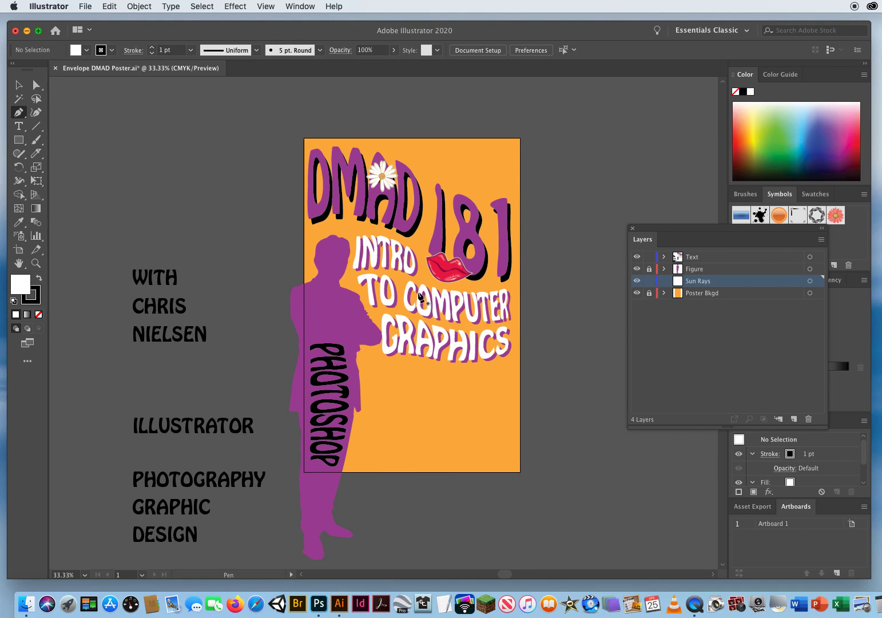
click(36, 263)
alt+click(424, 303)
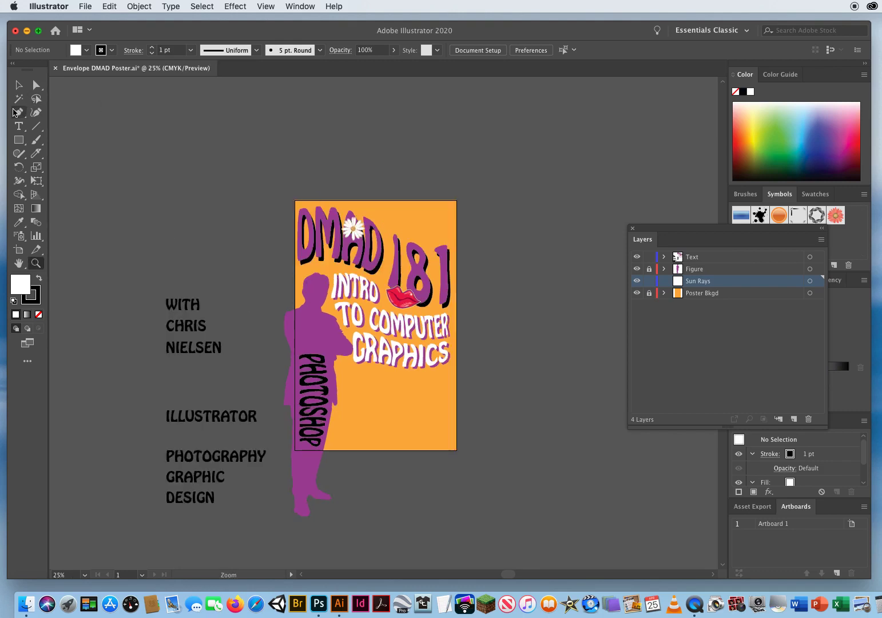
click(18, 112)
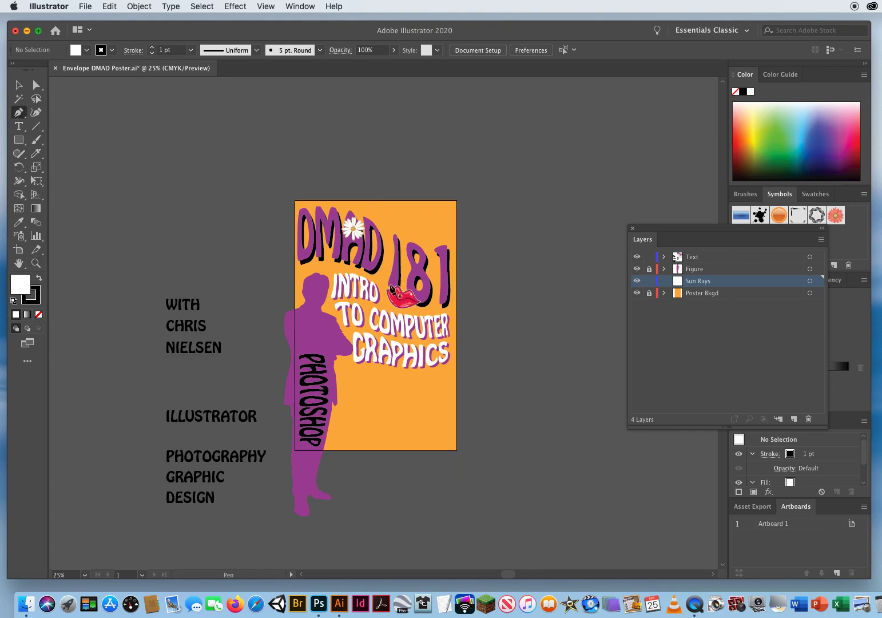
click(381, 320)
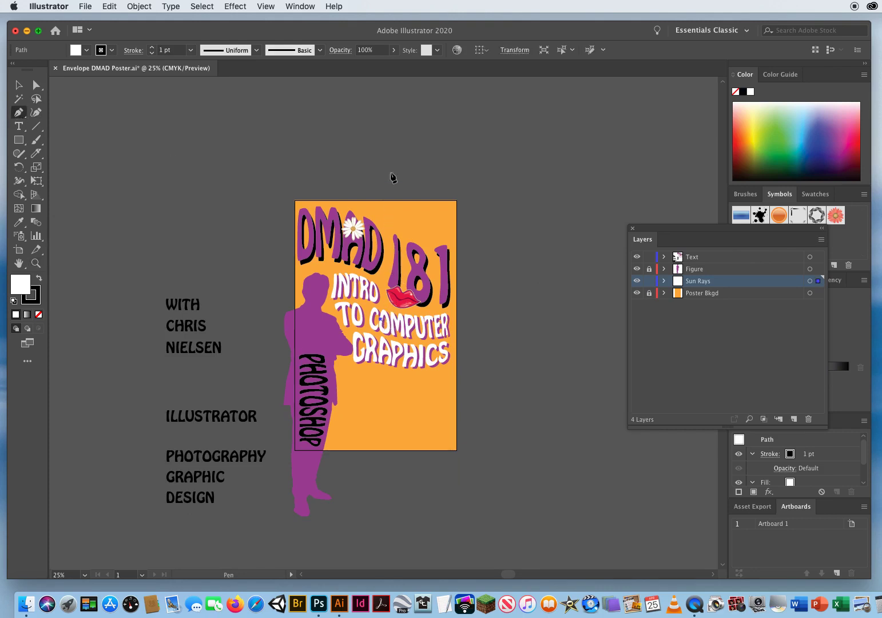
scroll(402, 85, up, 1)
click(402, 88)
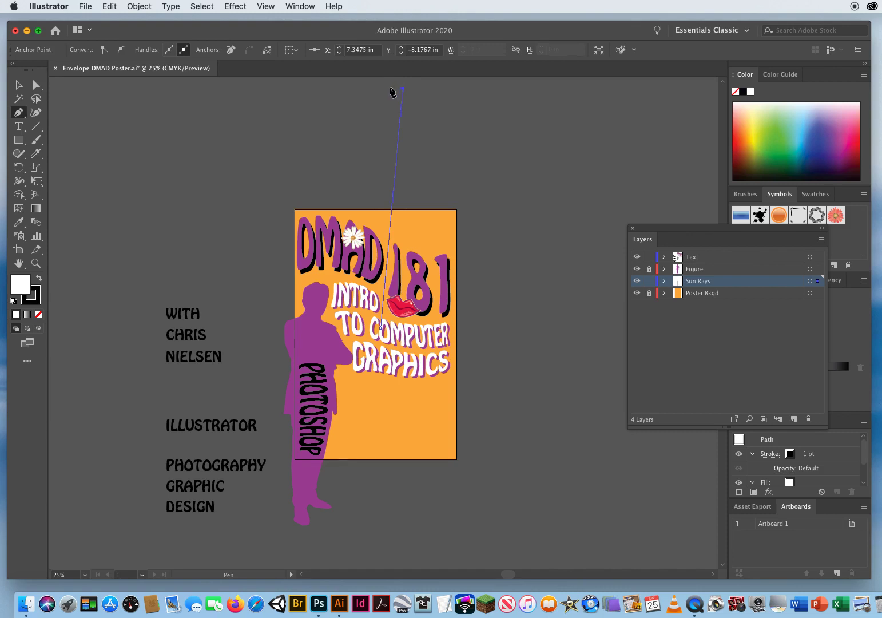
click(392, 89)
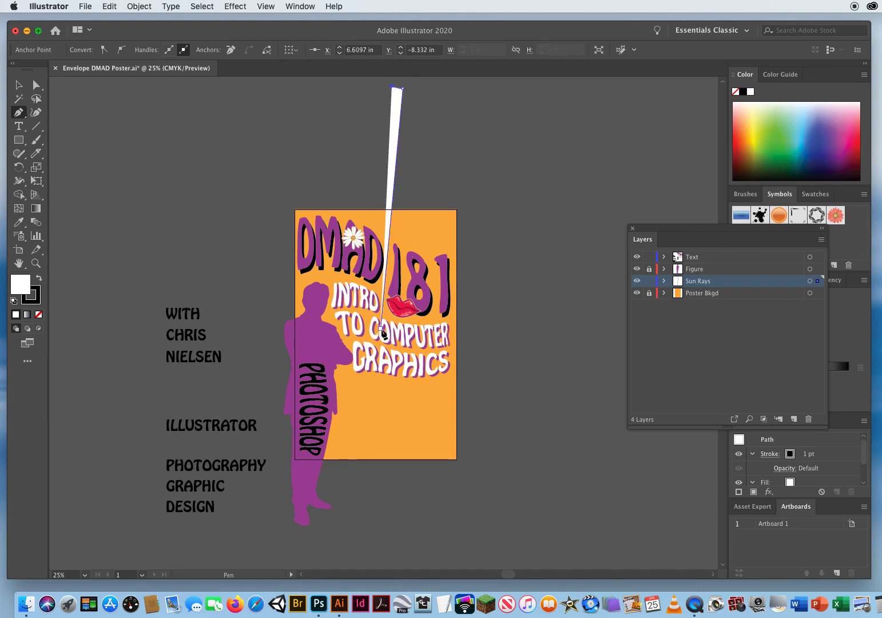
click(381, 329)
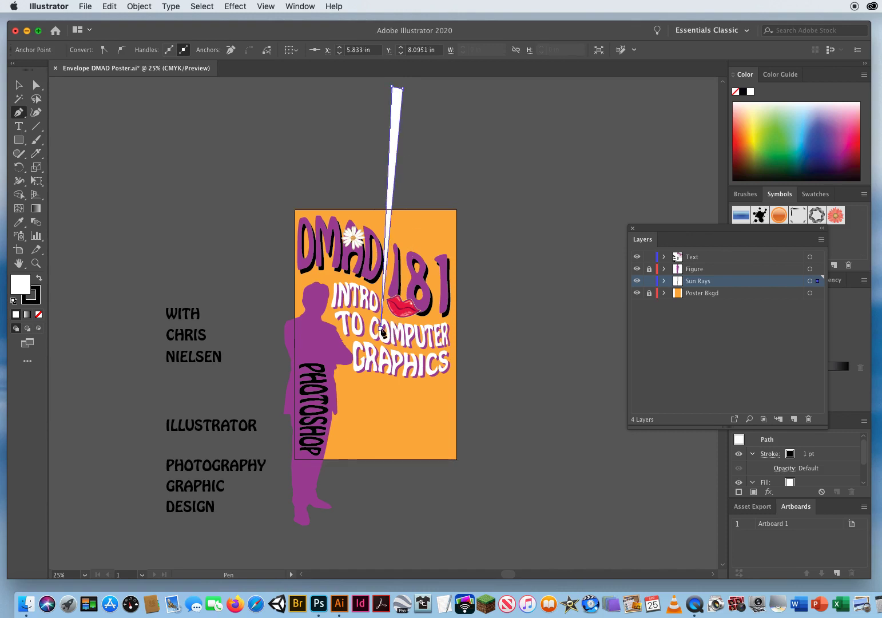
Remove the stroke from the ray, keeping its white fill.
click(18, 84)
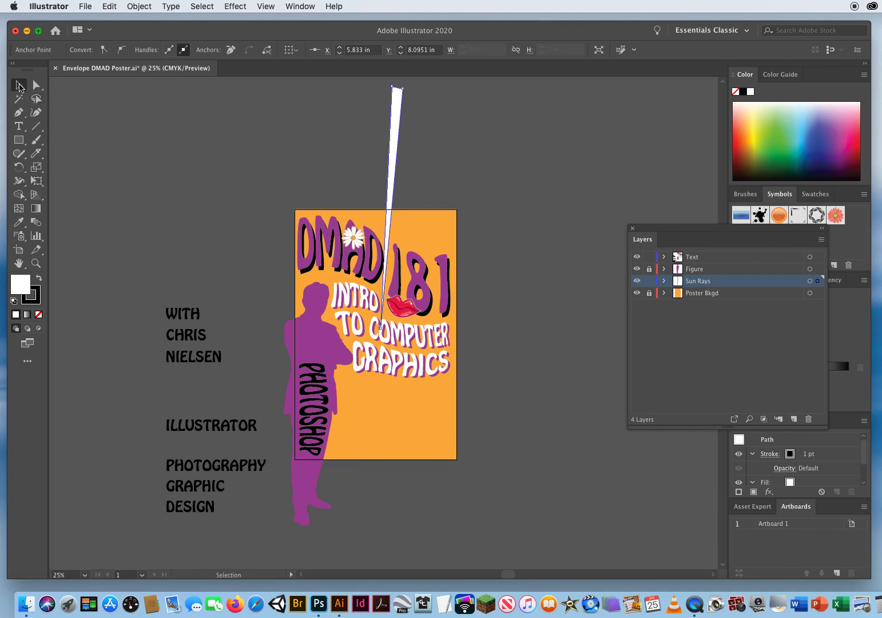
click(196, 244)
drag(434, 132, 435, 135)
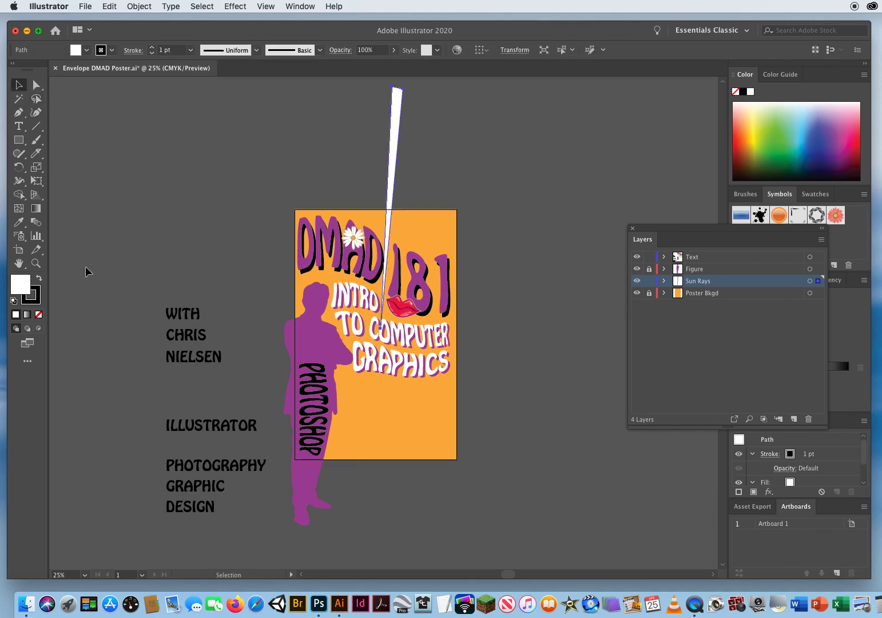
click(38, 300)
key(slash)
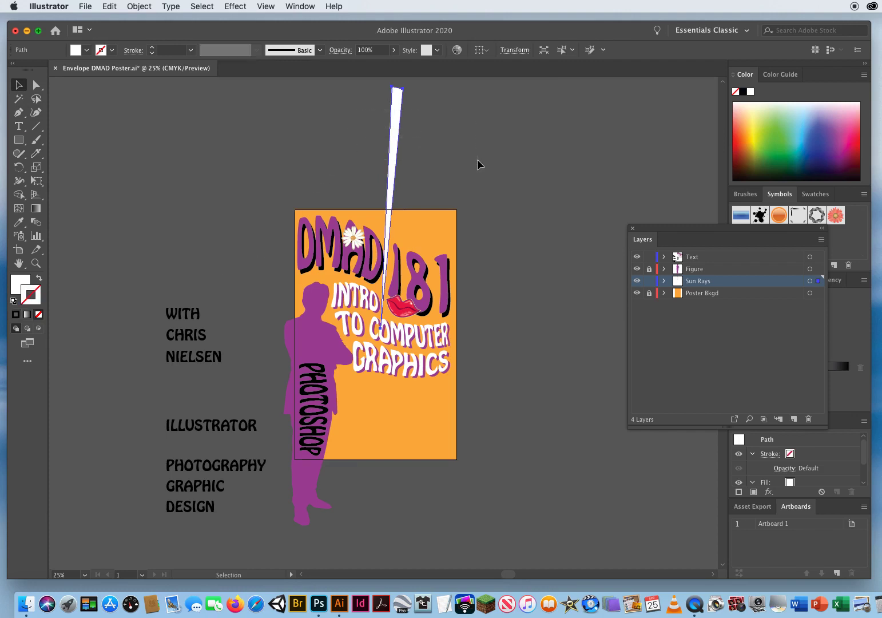
drag(495, 167, 495, 167)
Create a copy of the ray rotated 5° about its narrow lower end, checking the angle in the preview.
click(20, 168)
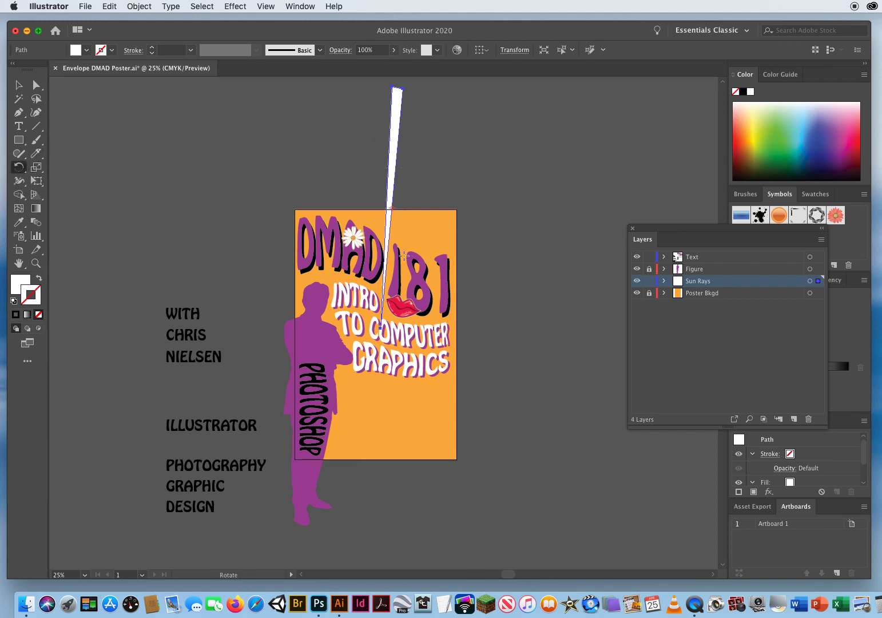
alt+click(379, 337)
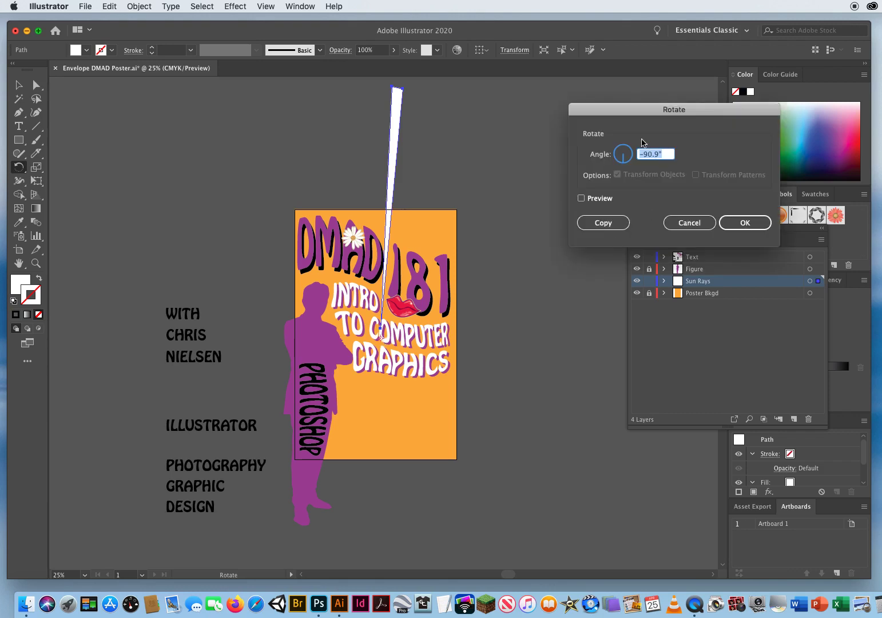
mouse_move(628, 113)
mouse_down()
mouse_move(553, 125)
mouse_move(579, 116)
mouse_up()
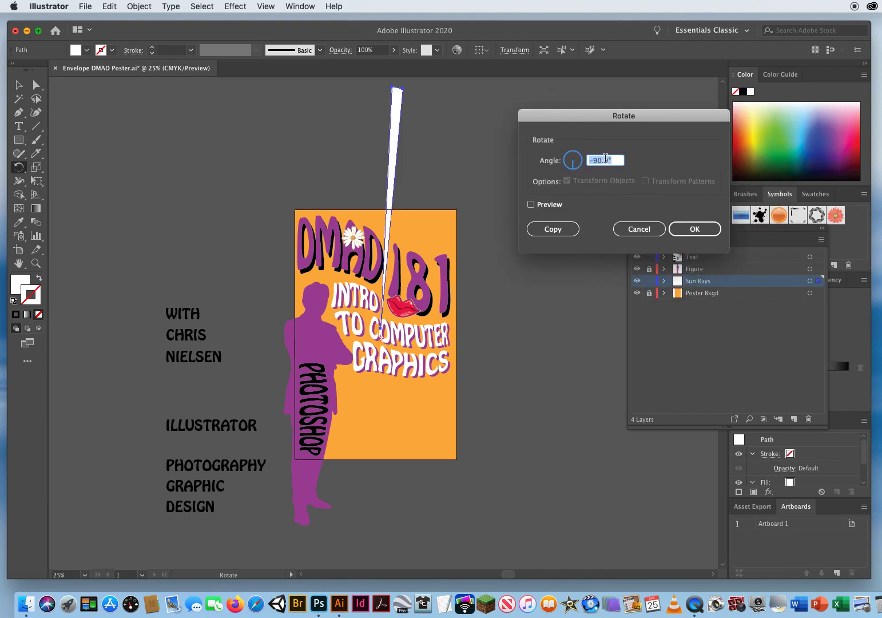
text(10)
click(531, 205)
click(531, 205)
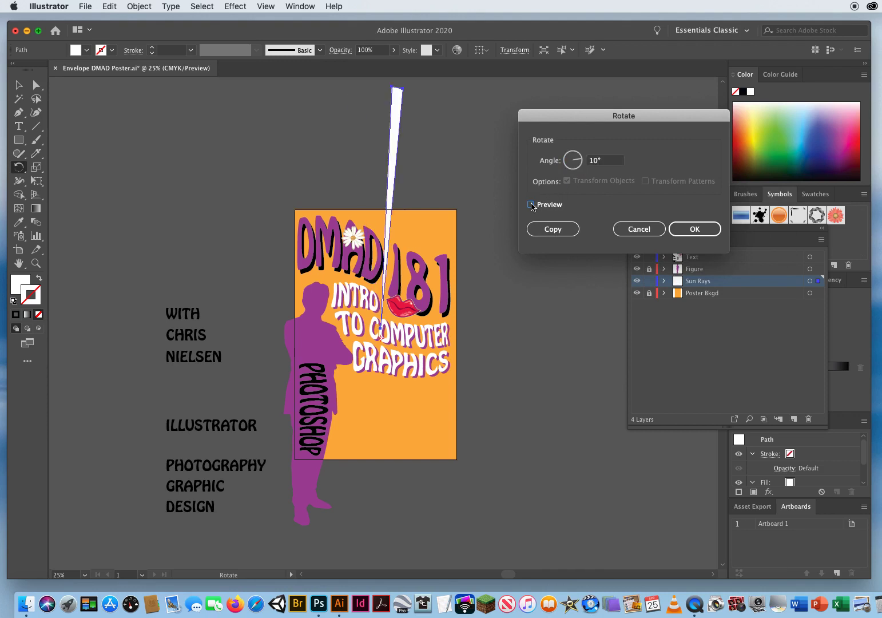
click(531, 205)
click(531, 205)
key(Tab)
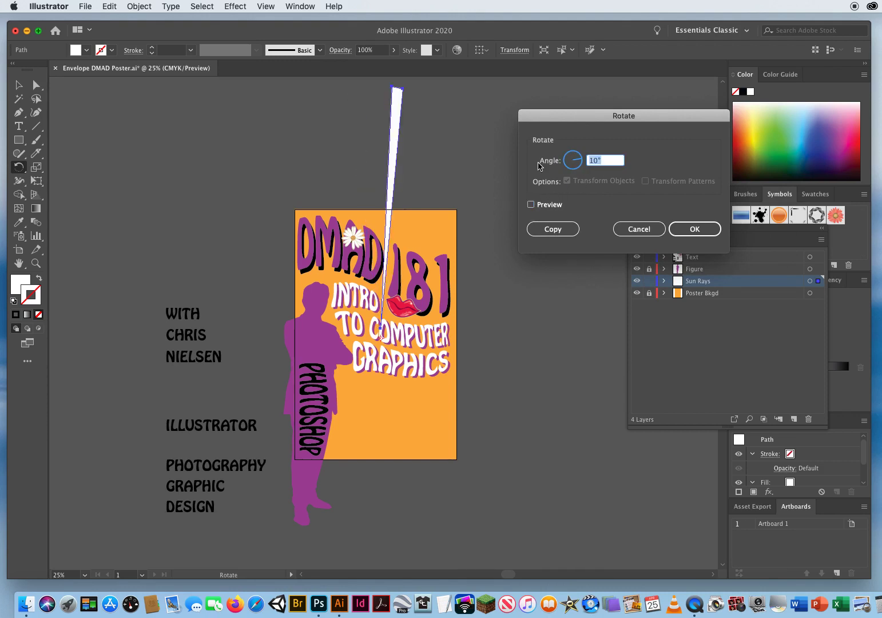
text(5)
click(533, 205)
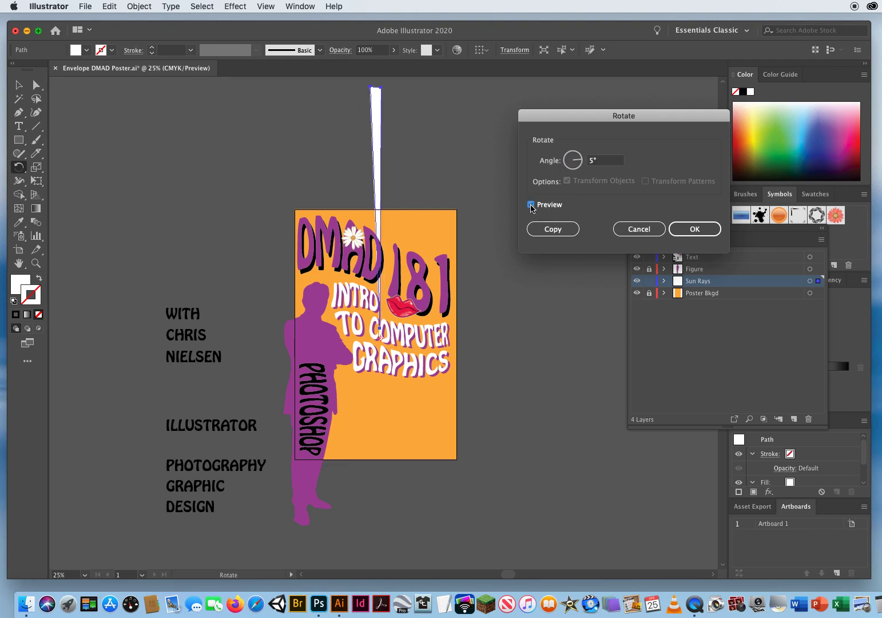
click(532, 205)
click(534, 205)
click(552, 230)
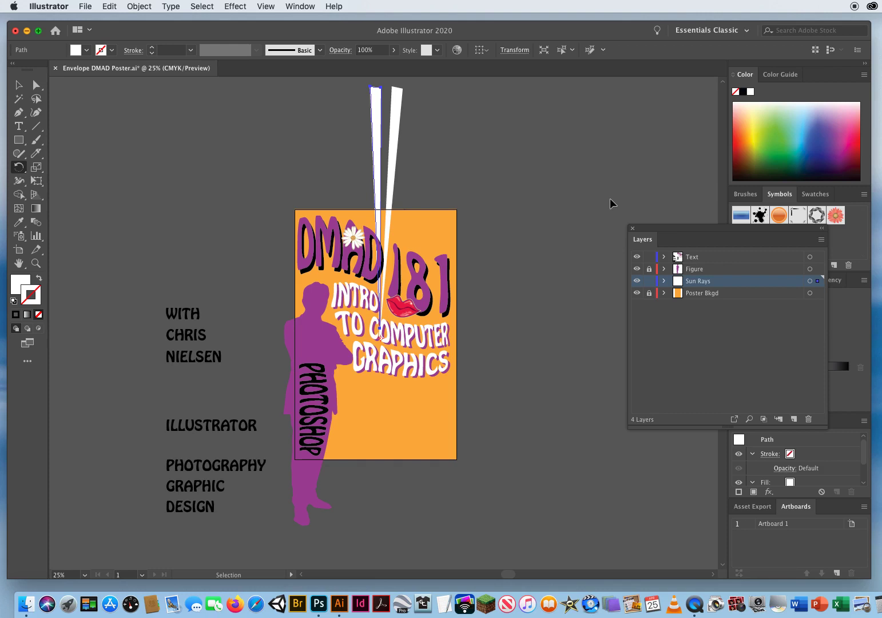
Repeat the rotated copy of the ray until the sun rays form a full circle around the poster.
key(ctrl+d)
key(ctrl+d)
key(ctrl+d)
key(ctrl+d)
key(ctrl+d)
key(ctrl+d)
key(ctrl+d)
key(ctrl+d)
key(ctrl+d)
key(ctrl+d)
key(ctrl+d)
key(ctrl+d)
key(ctrl+d)
key(ctrl+d)
key(ctrl+d)
key(ctrl+d)
key(ctrl+d)
key(ctrl+d)
key(ctrl+d)
key(ctrl+d)
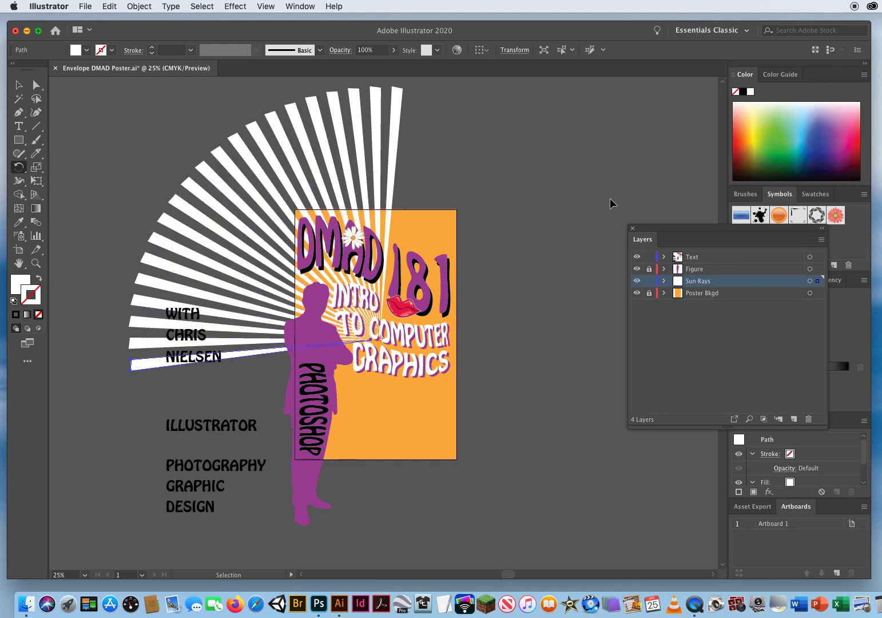
key(ctrl+d)
key(ctrl+d)
key(ctrl+d)
key(ctrl+d)
key(ctrl+d)
key(ctrl+d)
key(ctrl+d)
key(ctrl+d)
key(ctrl+d)
key(ctrl+d)
key(ctrl+d)
key(ctrl+d)
key(ctrl+d)
key(ctrl+d)
key(ctrl+d)
key(ctrl+d)
key(ctrl+d)
key(ctrl+d)
key(ctrl+d)
key(ctrl+d)
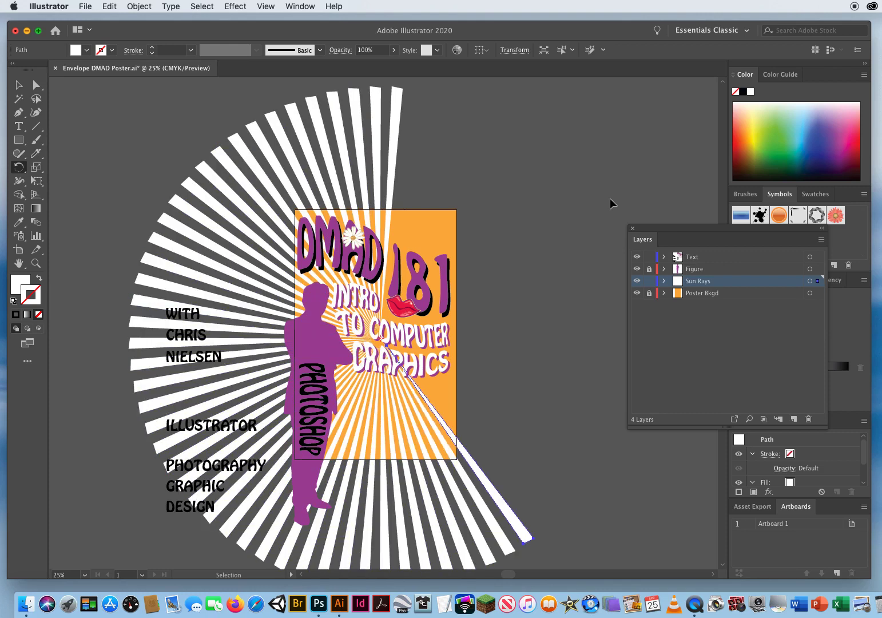
key(ctrl+d)
key(ctrl+d)
key(ctrl+d)
key(ctrl+d)
key(ctrl+d)
key(ctrl+d)
key(ctrl+d)
key(ctrl+d)
key(ctrl+d)
key(ctrl+d)
key(ctrl+d)
key(ctrl+d)
key(ctrl+d)
key(ctrl+d)
key(ctrl+d)
key(ctrl+d)
key(ctrl+d)
key(ctrl+d)
key(ctrl+d)
key(ctrl+d)
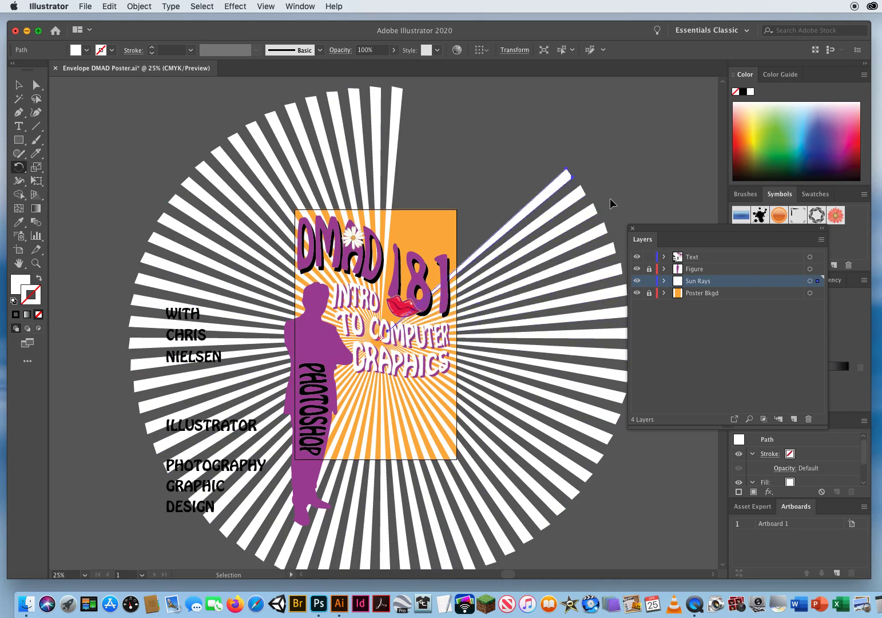
key(ctrl+d)
key(ctrl+d)
key(ctrl+d)
key(ctrl+d)
key(ctrl+d)
key(ctrl+d)
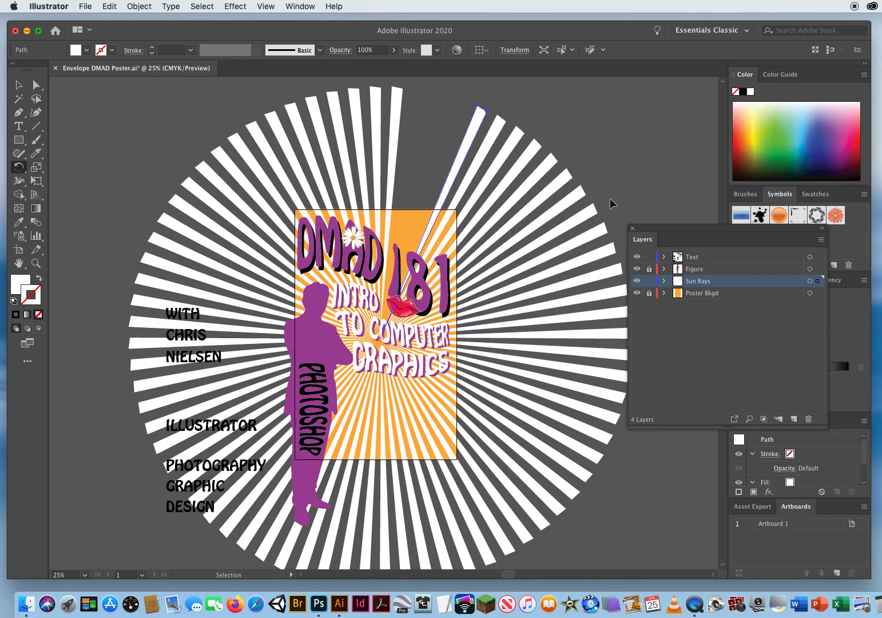
key(ctrl+d)
key(ctrl+d)
key(ctrl+d)
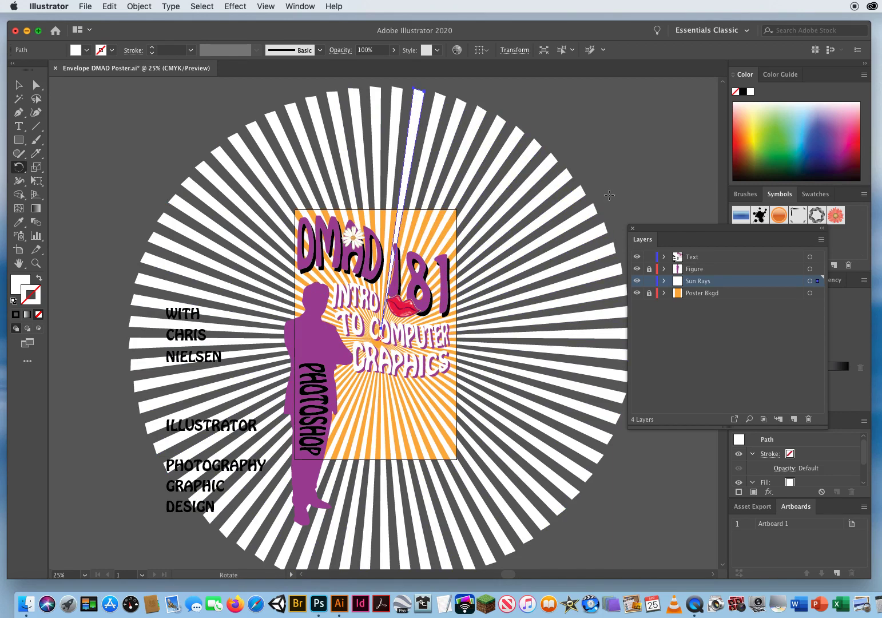
Move all artwork on the Sun Rays layer so the rays' centre sits behind the figure's head.
click(19, 85)
click(810, 281)
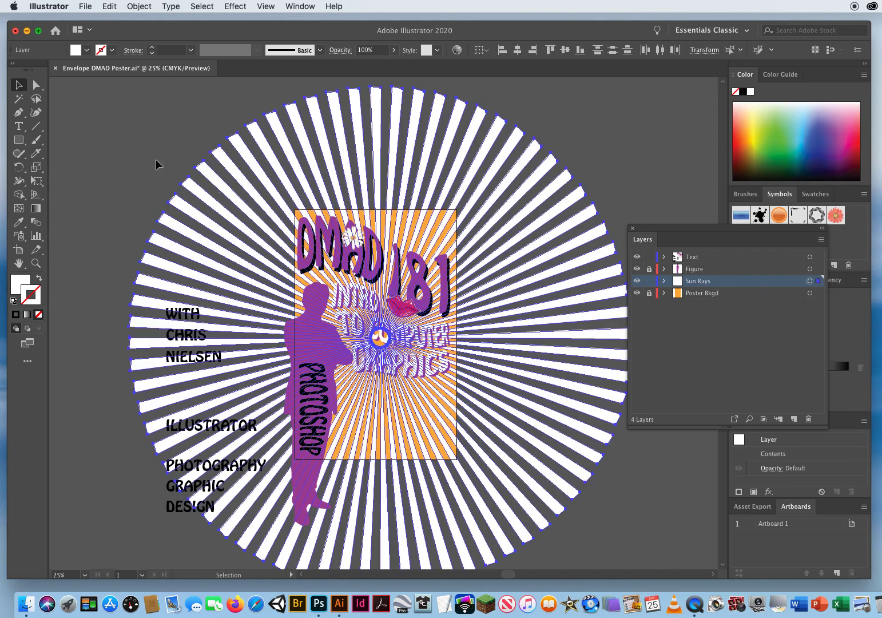
click(101, 155)
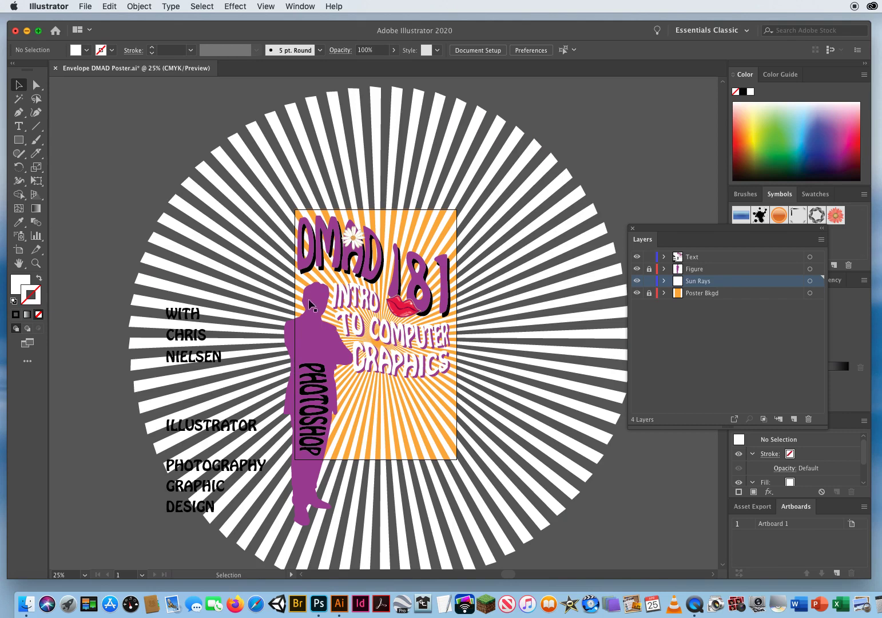
click(810, 280)
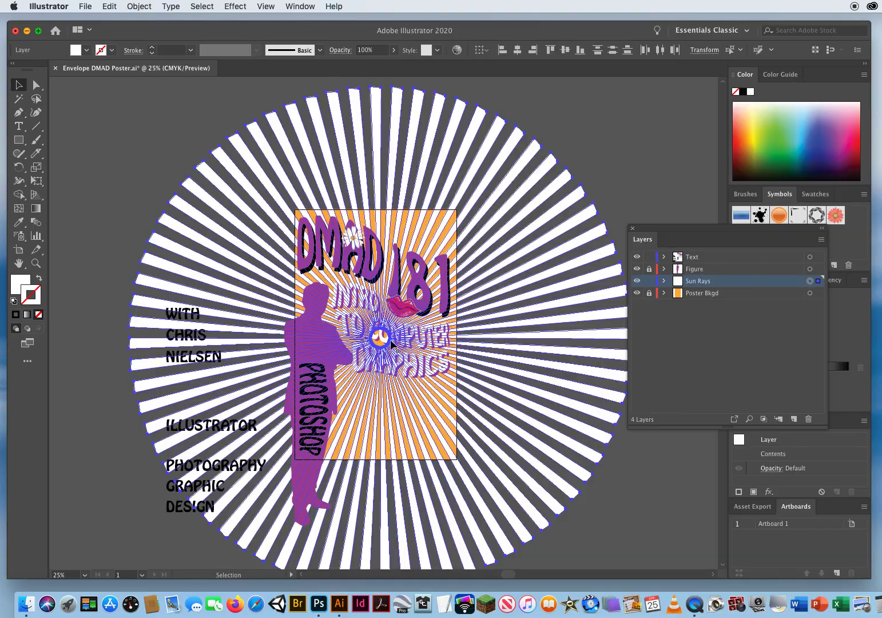
drag(391, 345, 325, 306)
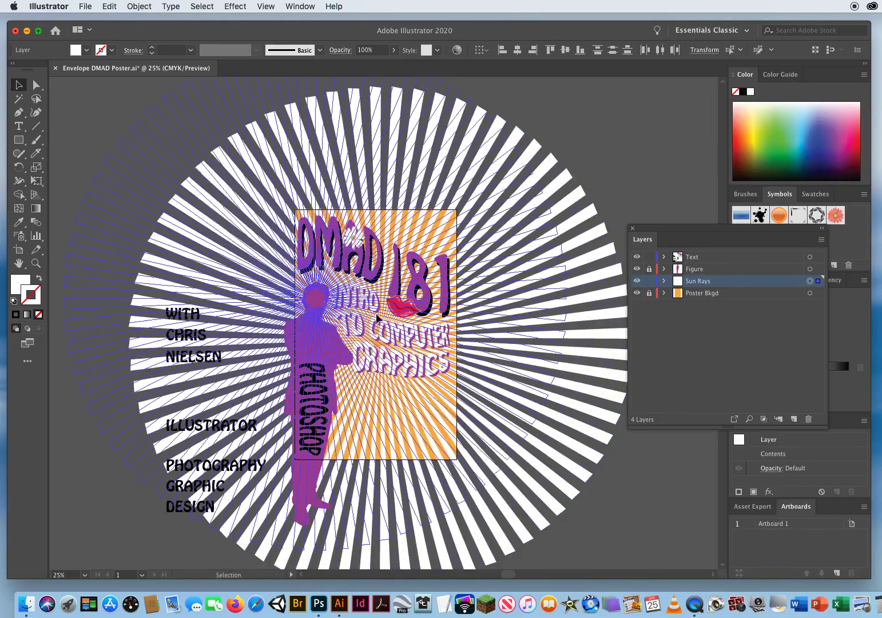
click(561, 480)
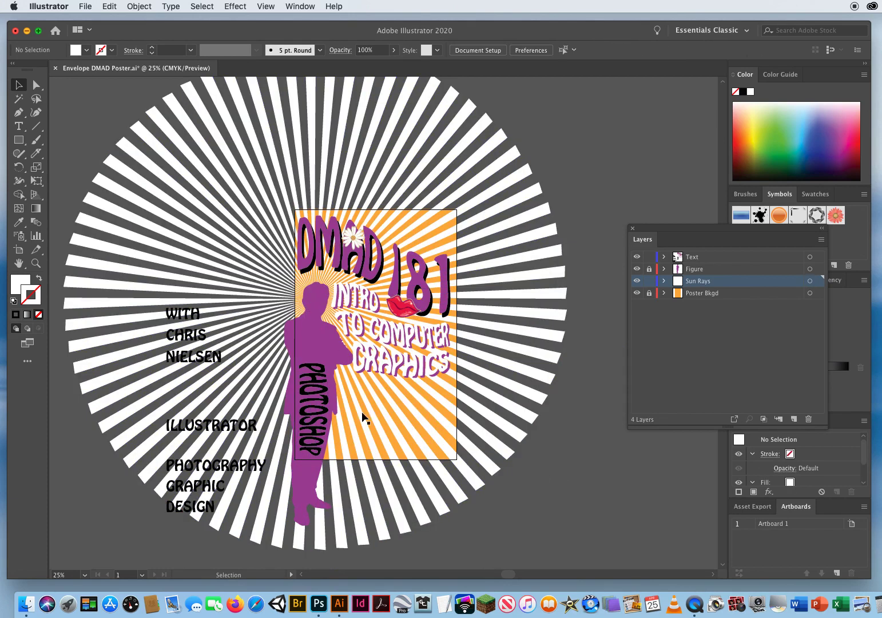
click(810, 281)
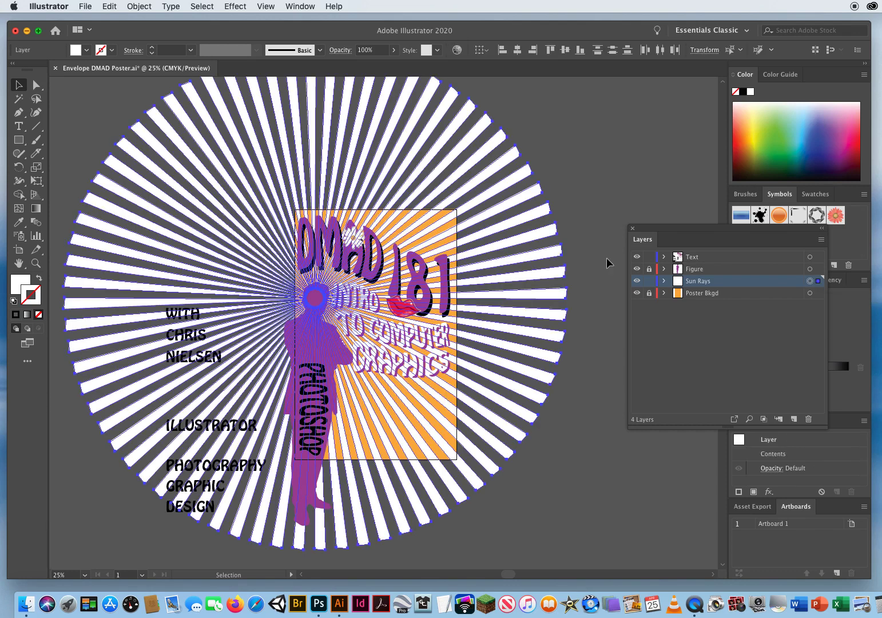
click(236, 6)
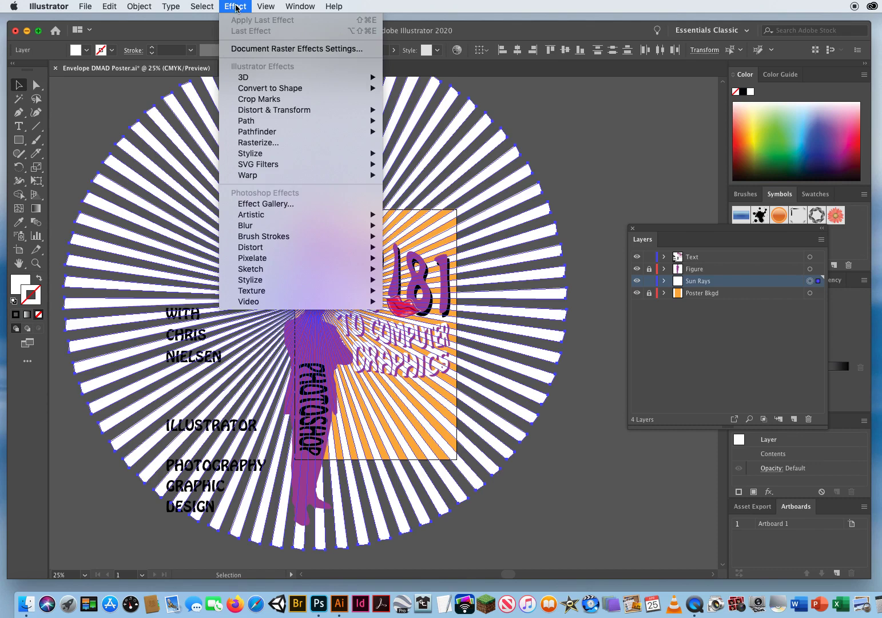
click(235, 6)
click(595, 137)
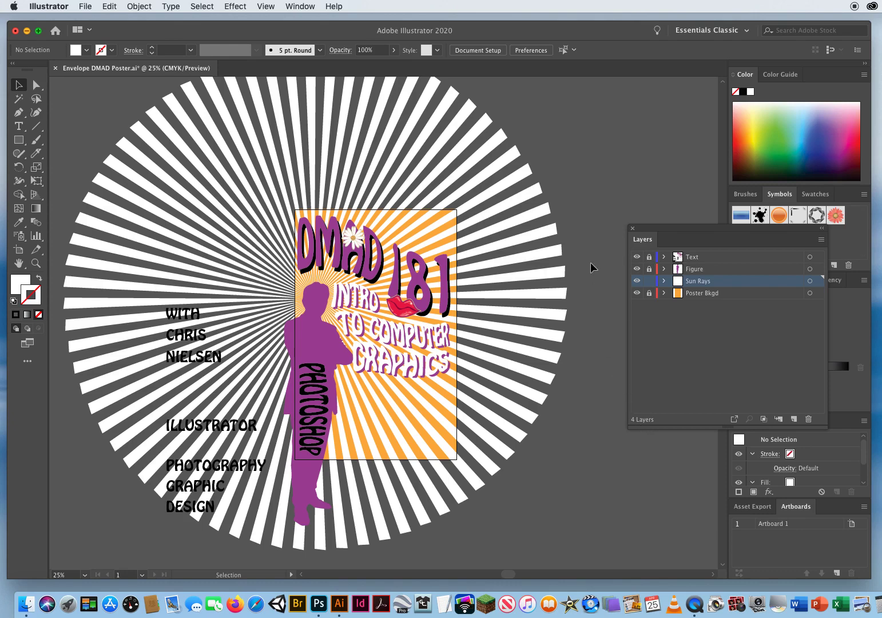
Apply a Distort & Transform Twist effect of 42° to all the sun rays, judging the angle in the preview.
drag(594, 184, 157, 423)
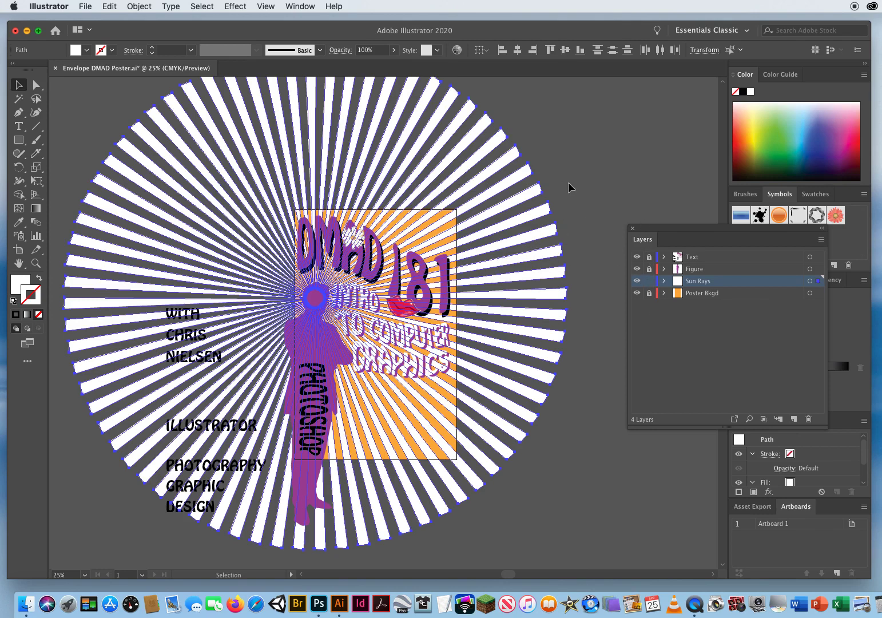
drag(569, 184, 224, 409)
click(234, 7)
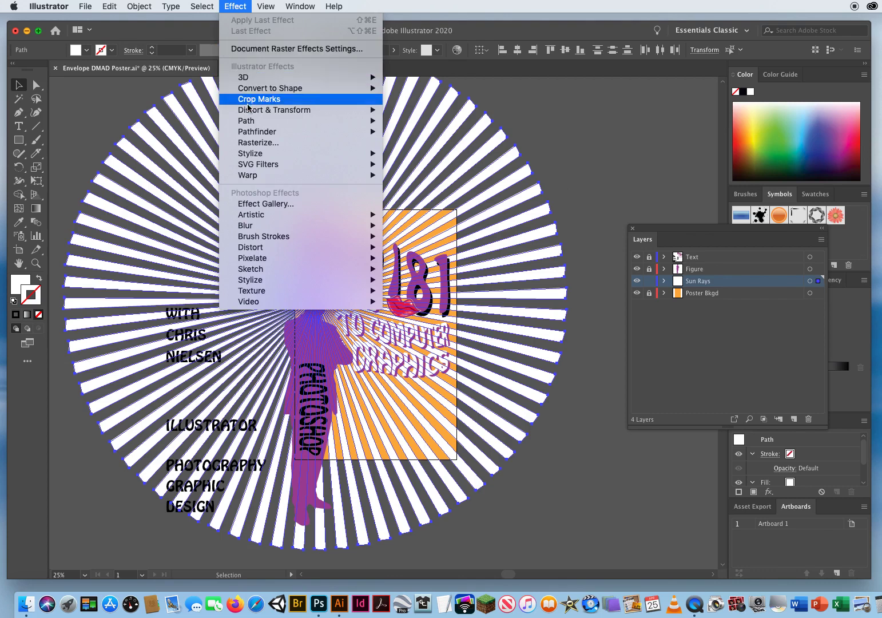
mouse_move(246, 111)
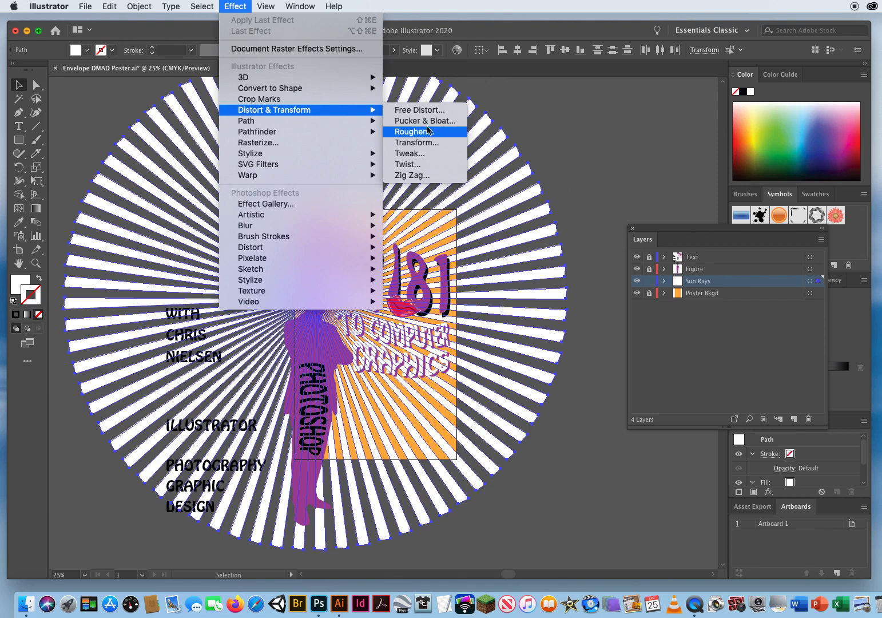
click(413, 164)
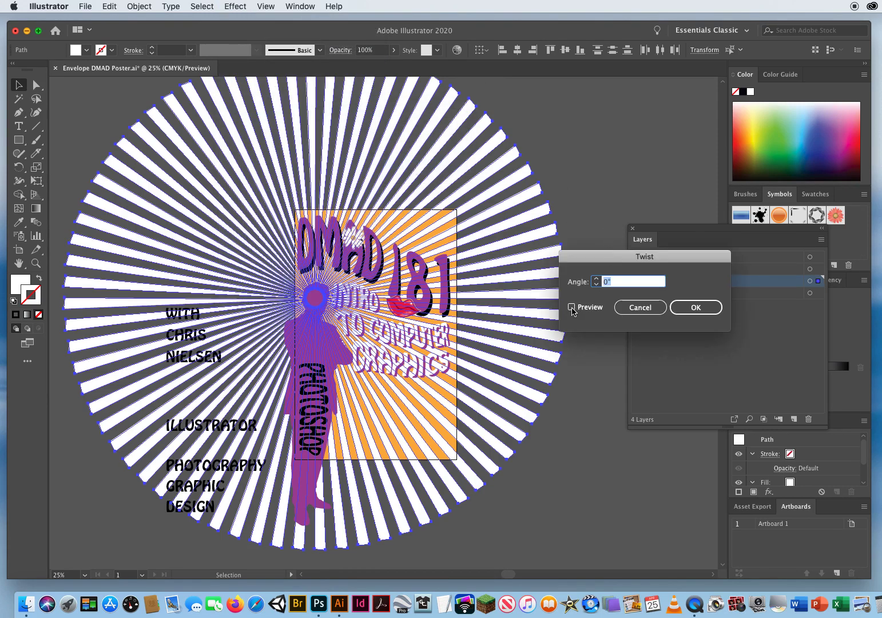
click(572, 308)
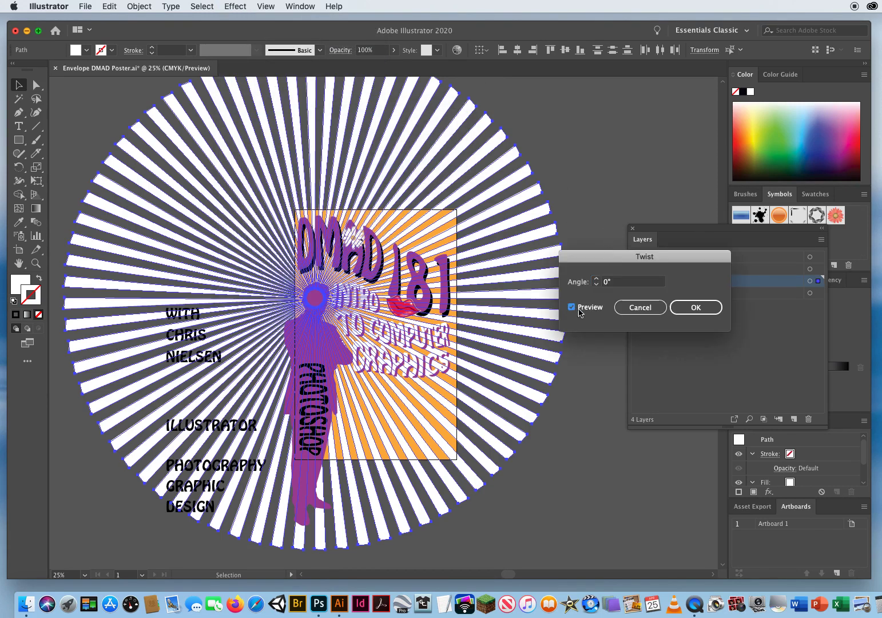
click(597, 280)
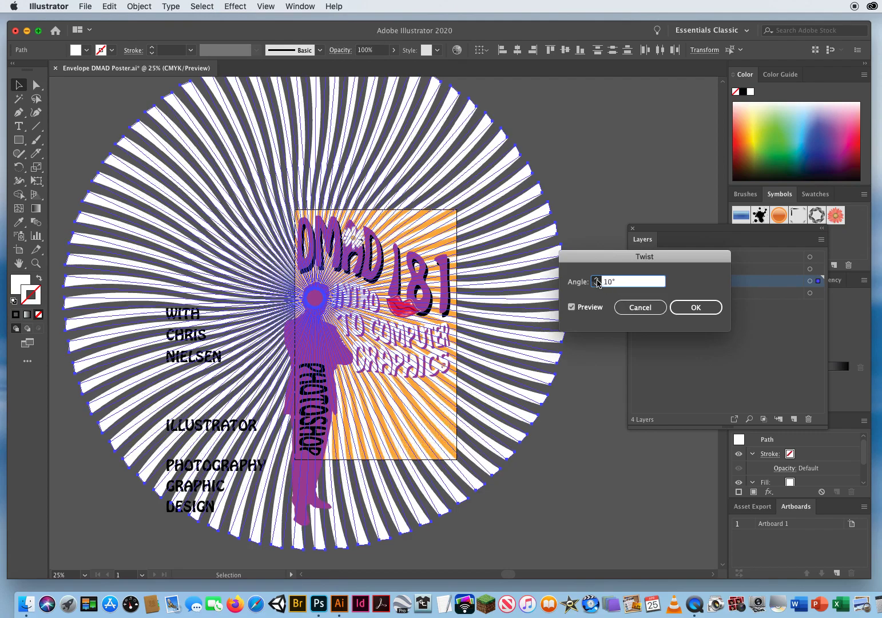
click(596, 280)
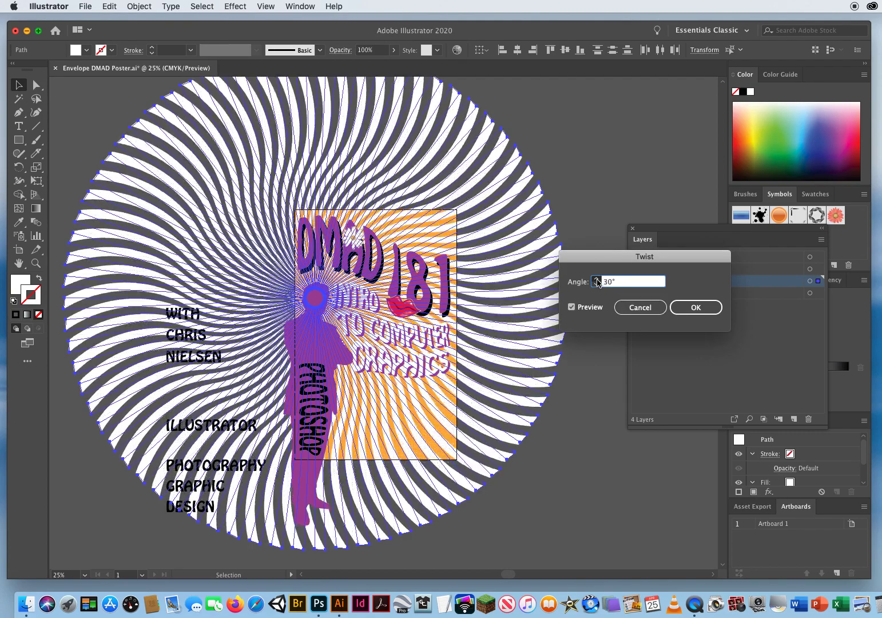
click(596, 280)
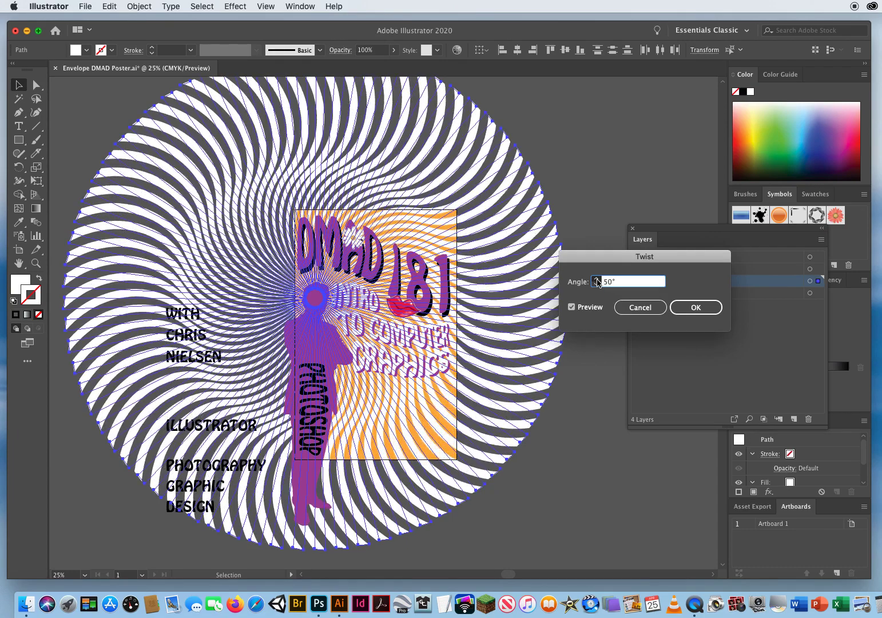
click(597, 284)
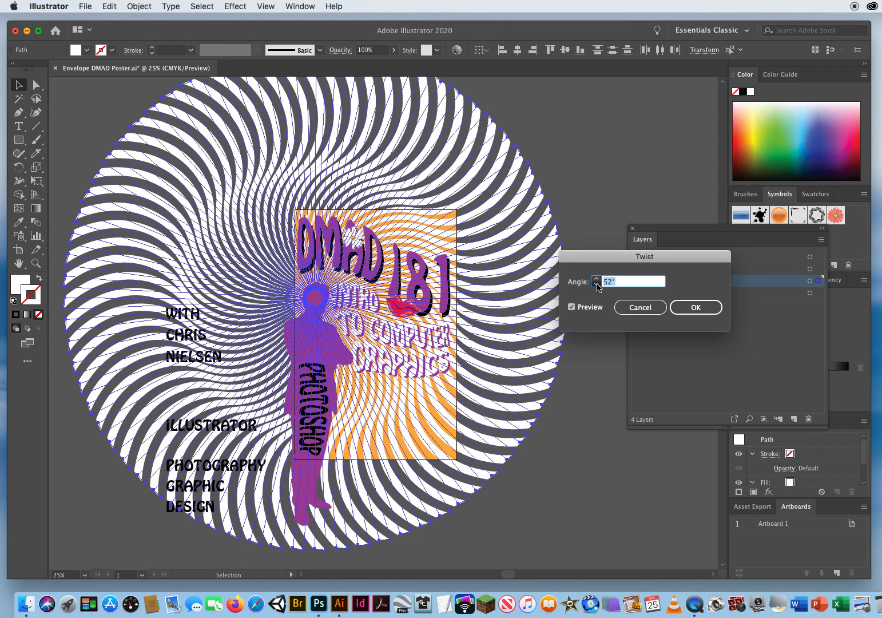
click(596, 284)
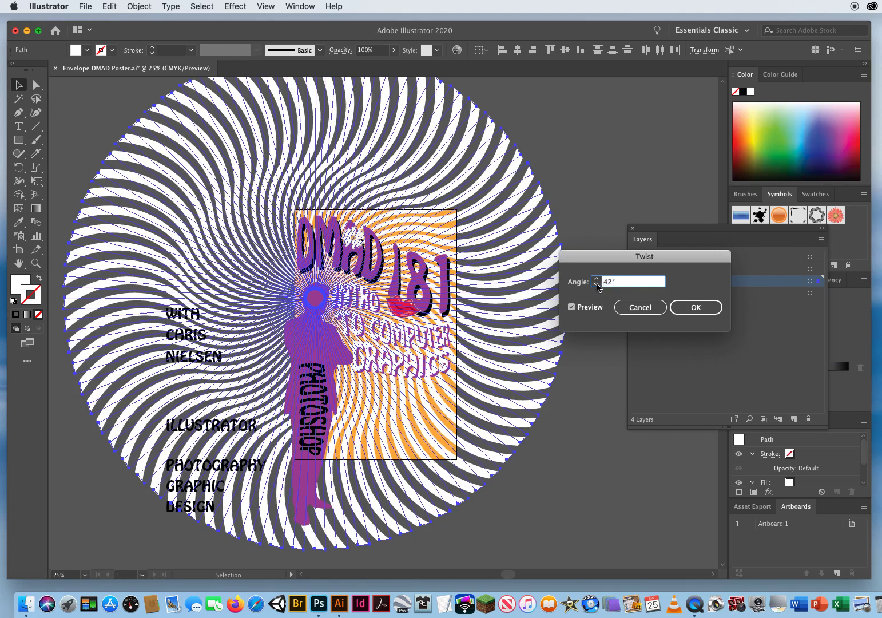
click(695, 307)
click(602, 440)
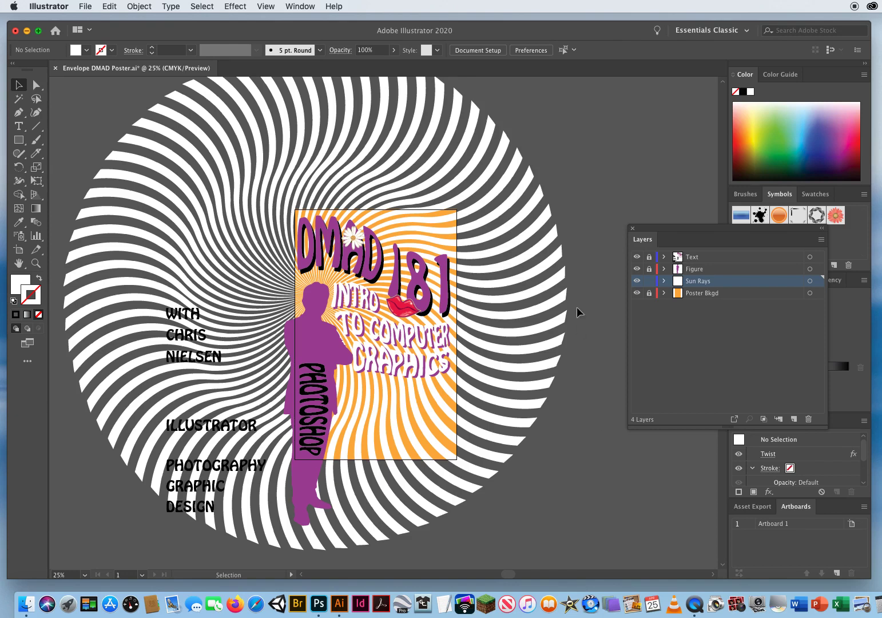
Lower the opacity of all the twisted sun rays to 40%.
drag(566, 216, 184, 395)
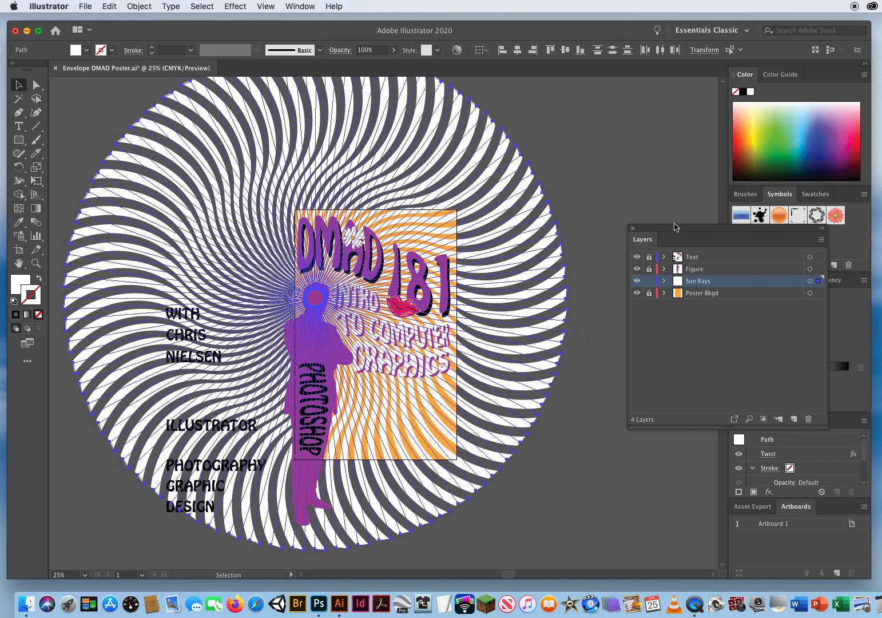
drag(674, 233, 598, 405)
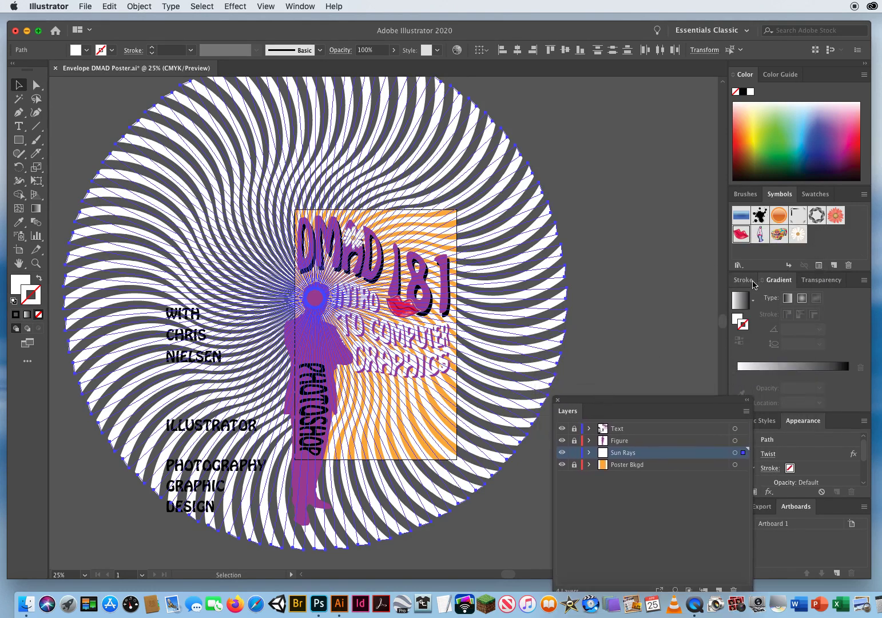
click(815, 280)
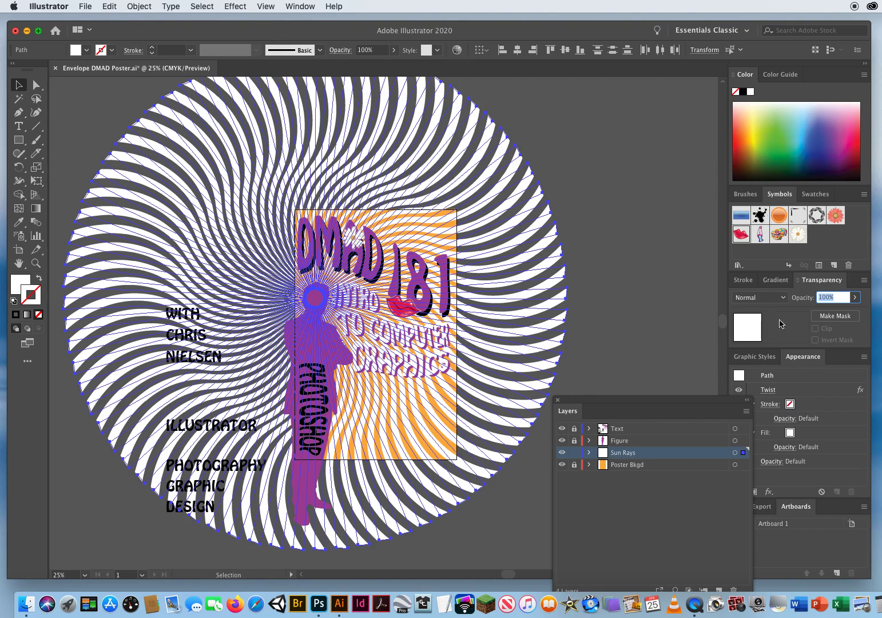
click(854, 297)
drag(853, 310, 829, 316)
click(615, 281)
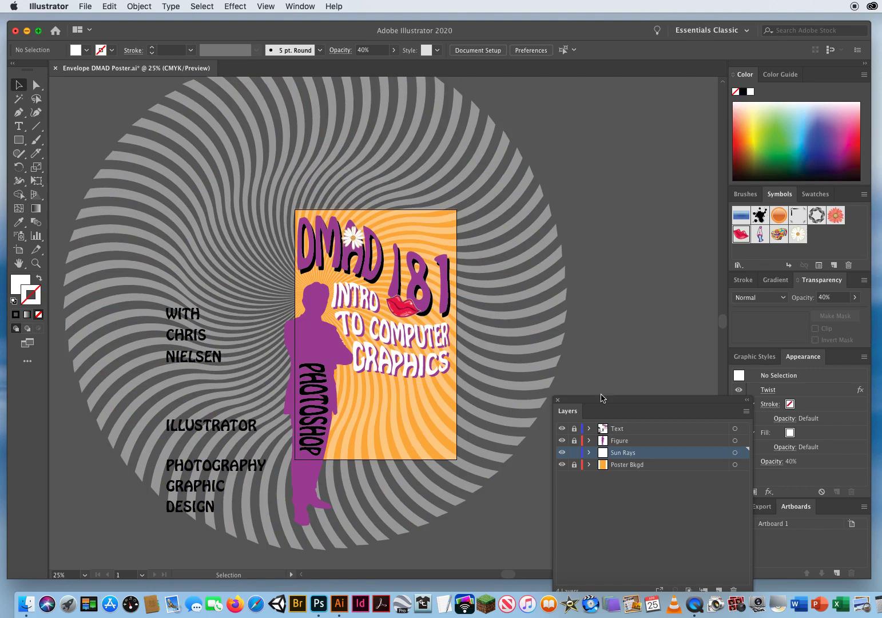
Unlock the Text, Figure and Poster Bkgd layers.
drag(603, 399, 637, 202)
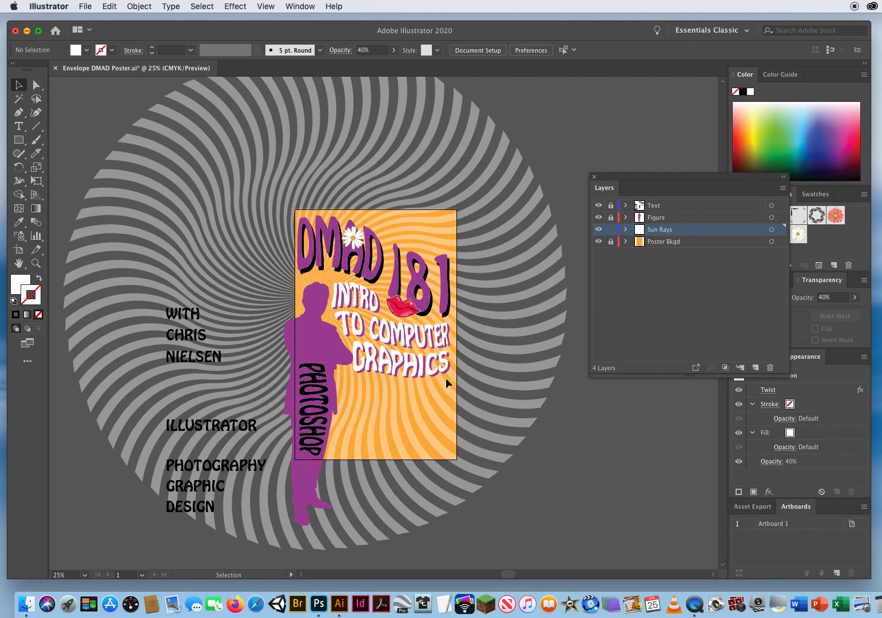
click(610, 205)
click(611, 217)
click(610, 241)
Duplicate the Poster Bkgd layer and move the copy above all the other layers.
click(698, 243)
drag(661, 182, 630, 187)
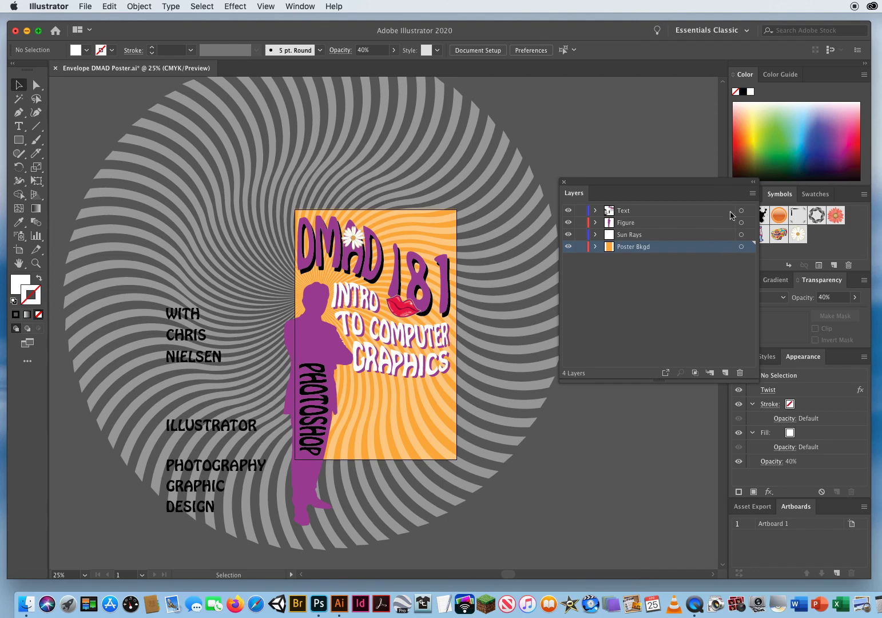
drag(725, 182, 662, 127)
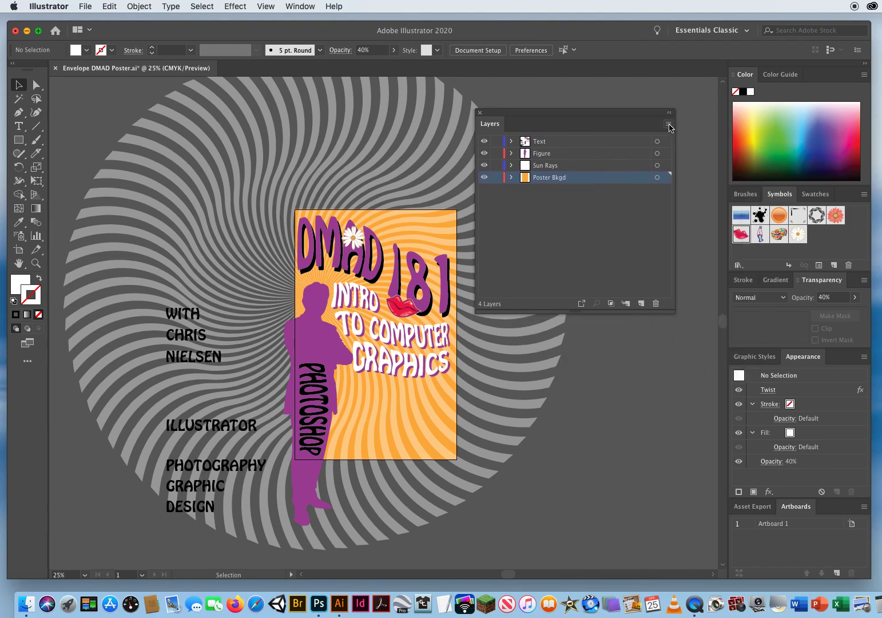
click(668, 124)
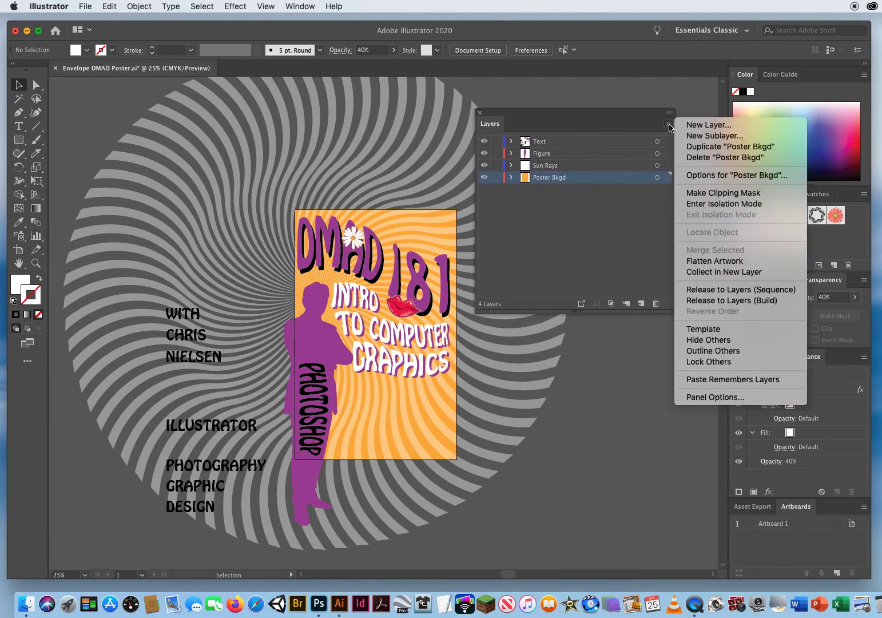
click(709, 148)
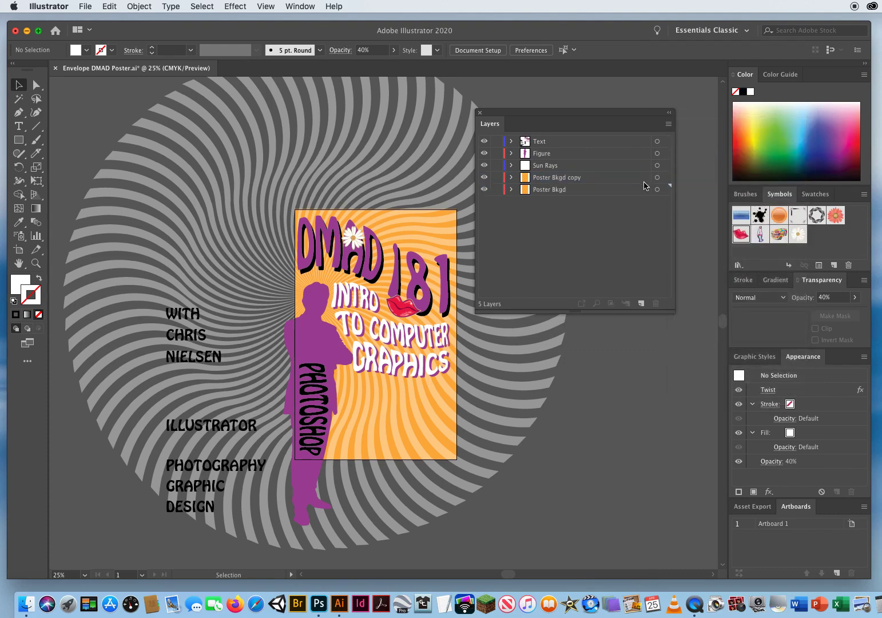
click(593, 178)
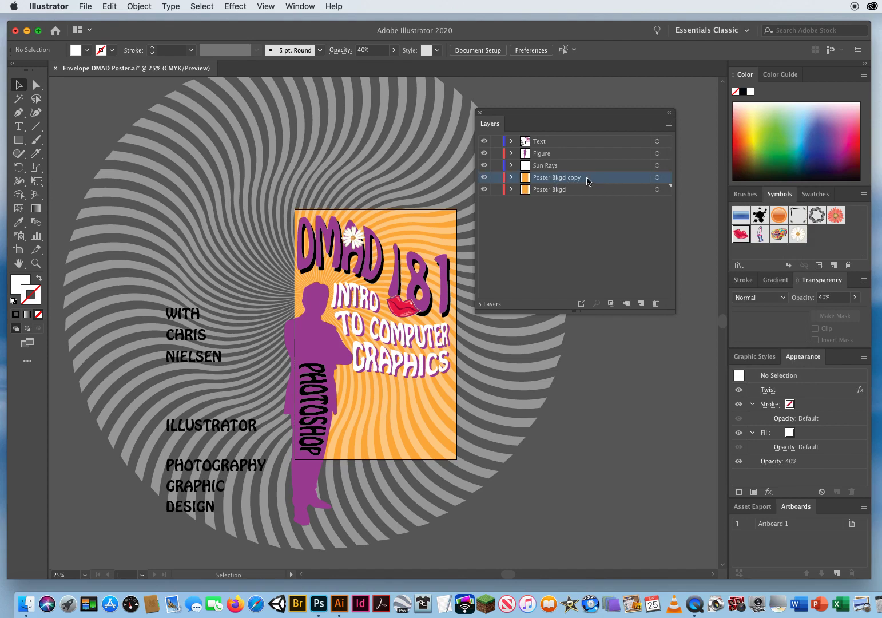
drag(589, 181, 663, 113)
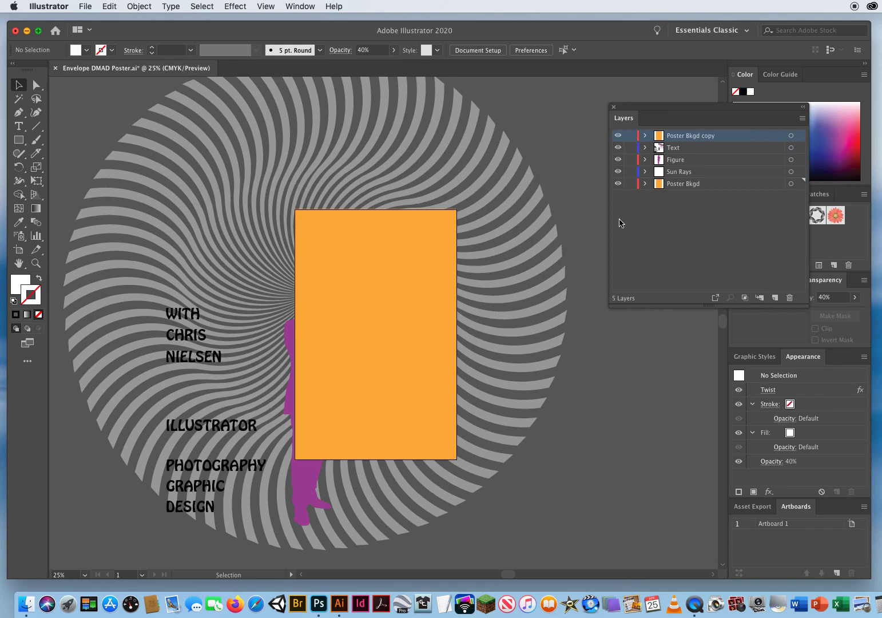
Select all the artwork and make a clipping mask from the topmost orange background rectangle.
key(super+a)
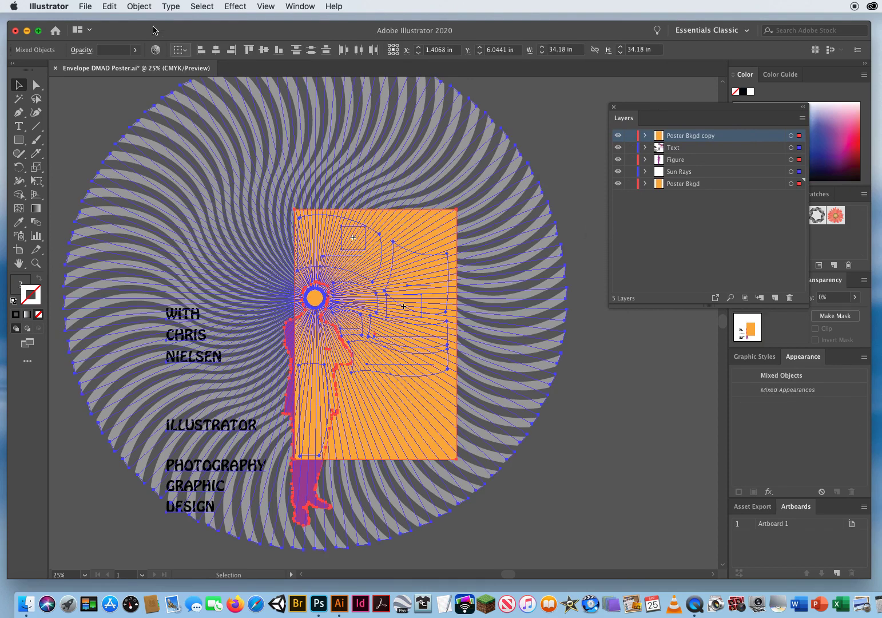
click(141, 6)
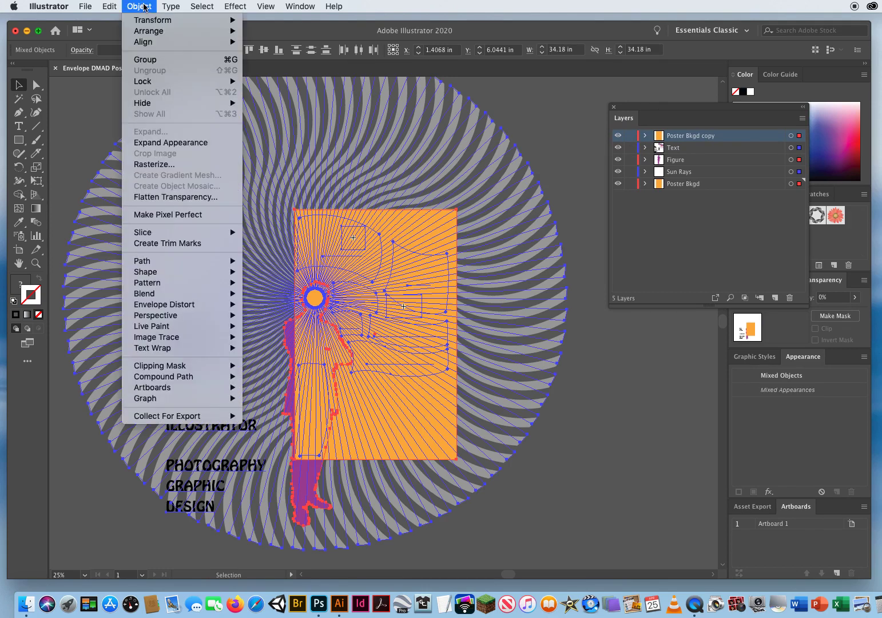
mouse_move(188, 367)
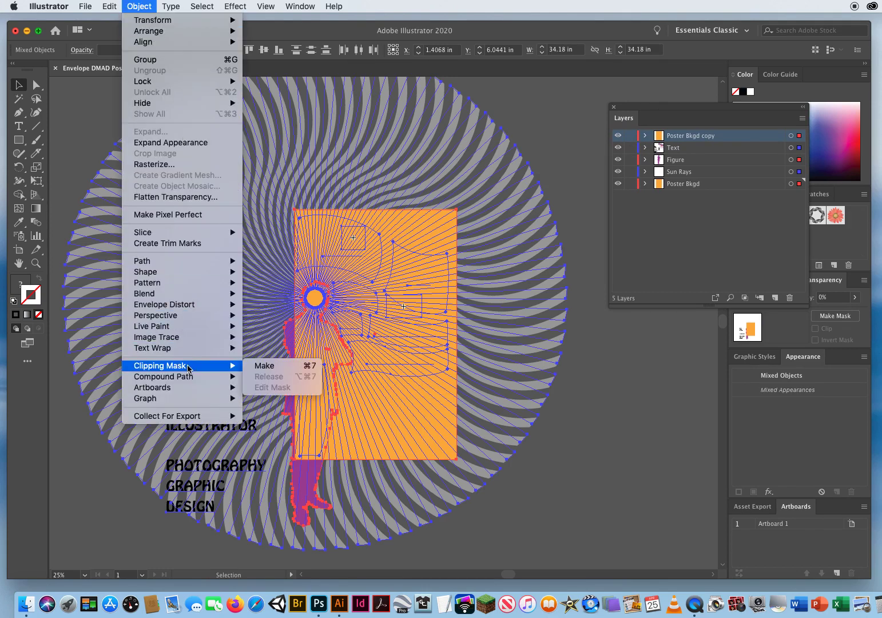
click(263, 366)
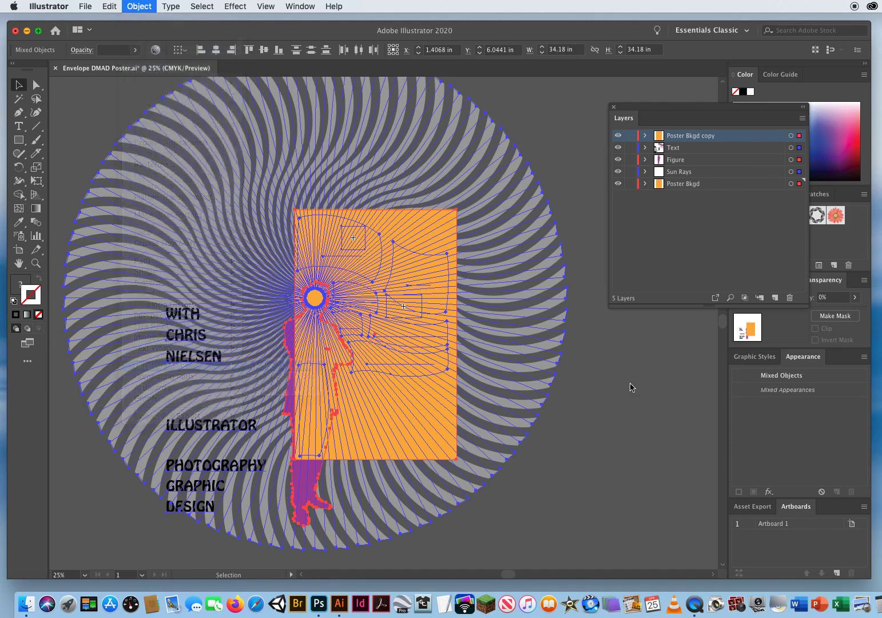
click(614, 367)
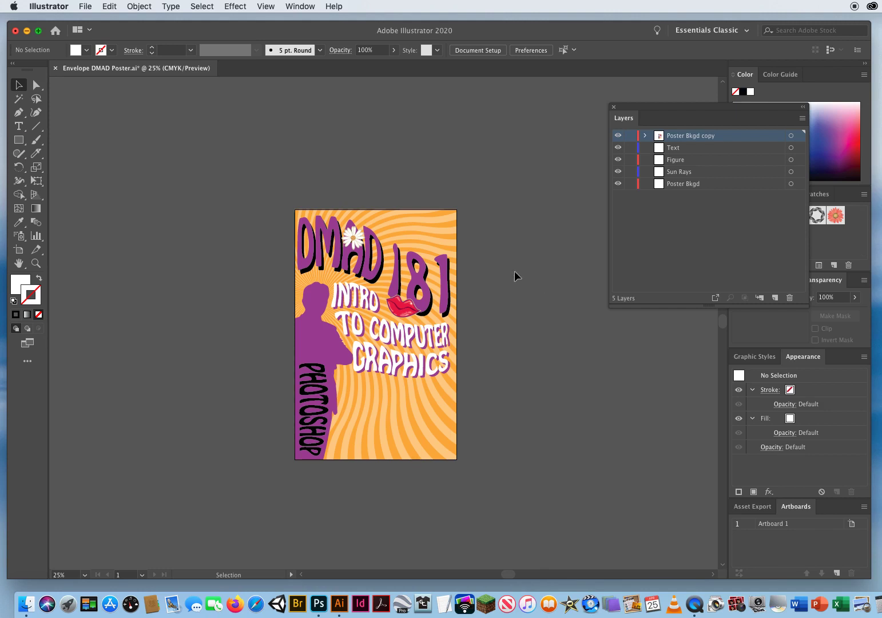
drag(656, 108, 543, 122)
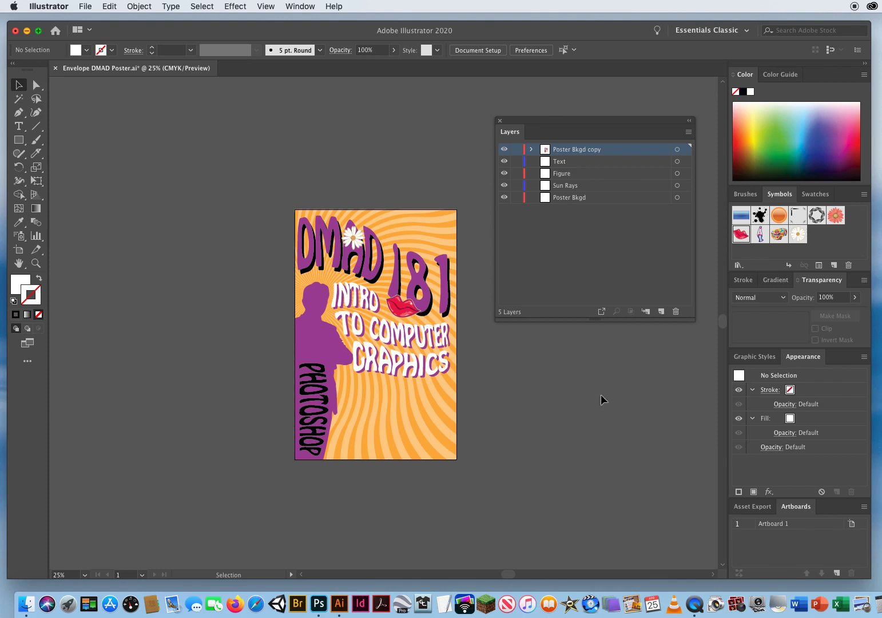
click(738, 265)
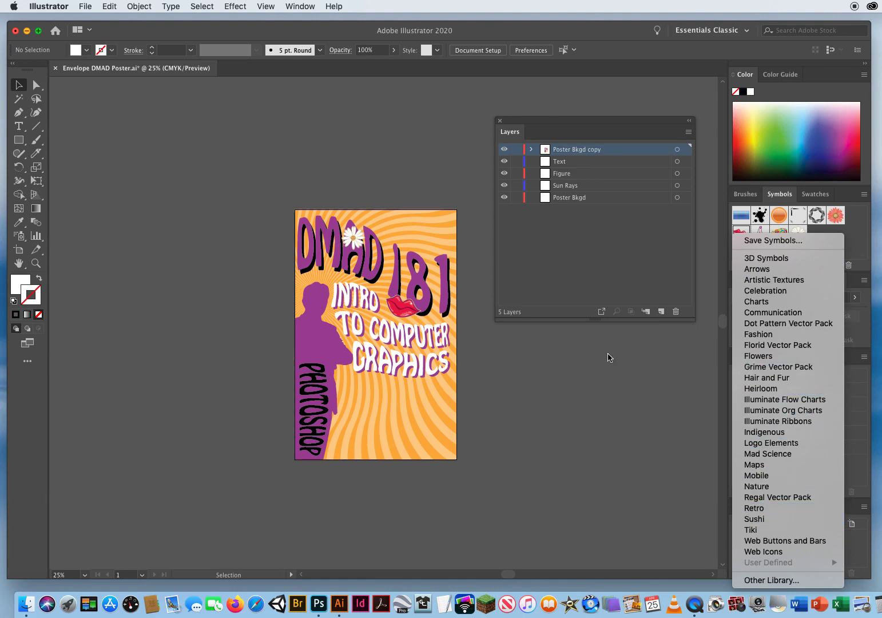
click(595, 382)
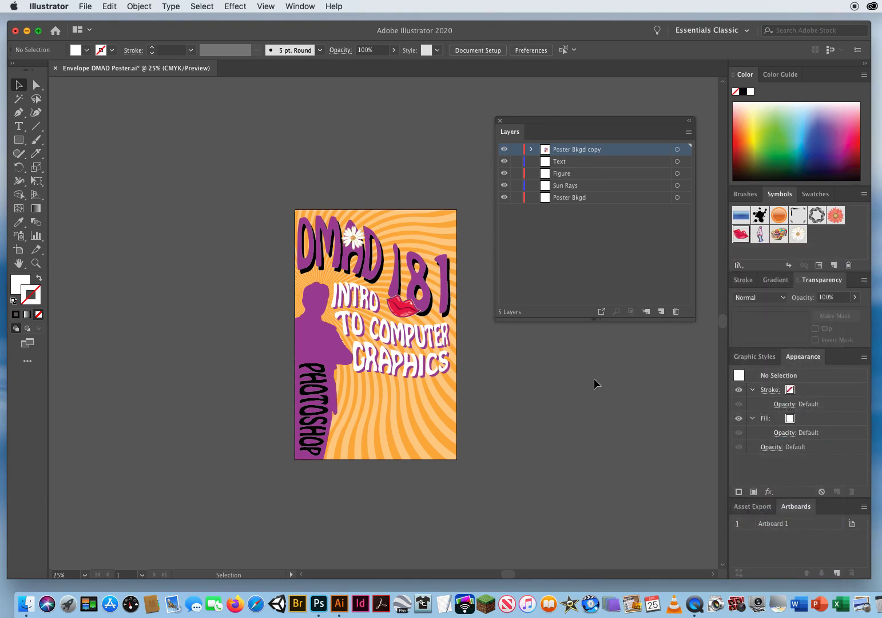